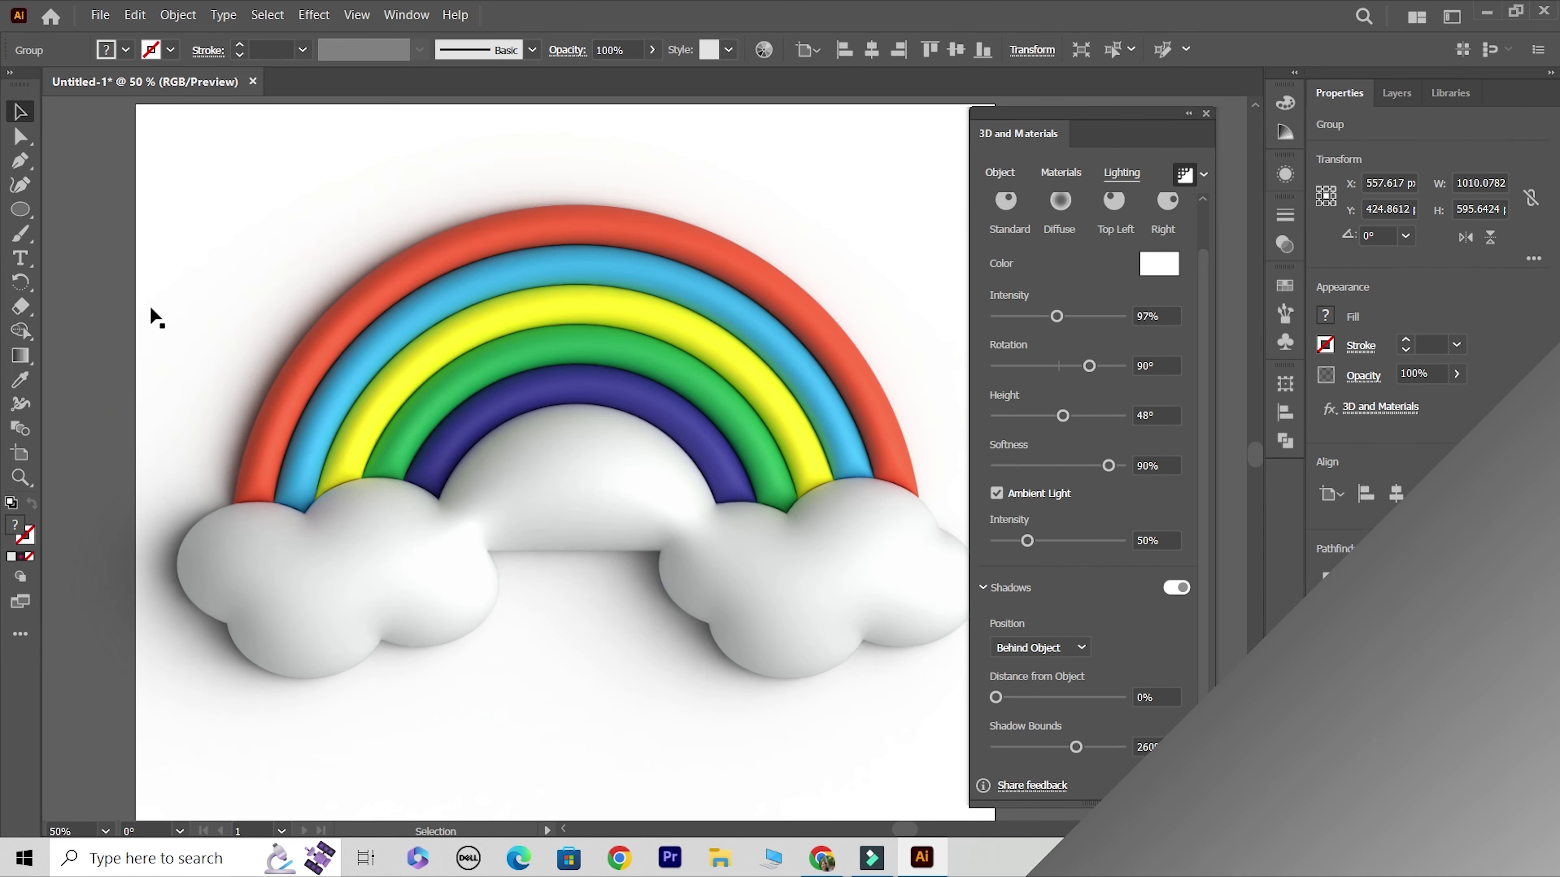
Deselect and reselect the finished rainbow group, then close the 3D and Materials panel.
click(149, 306)
key(ctrl+a)
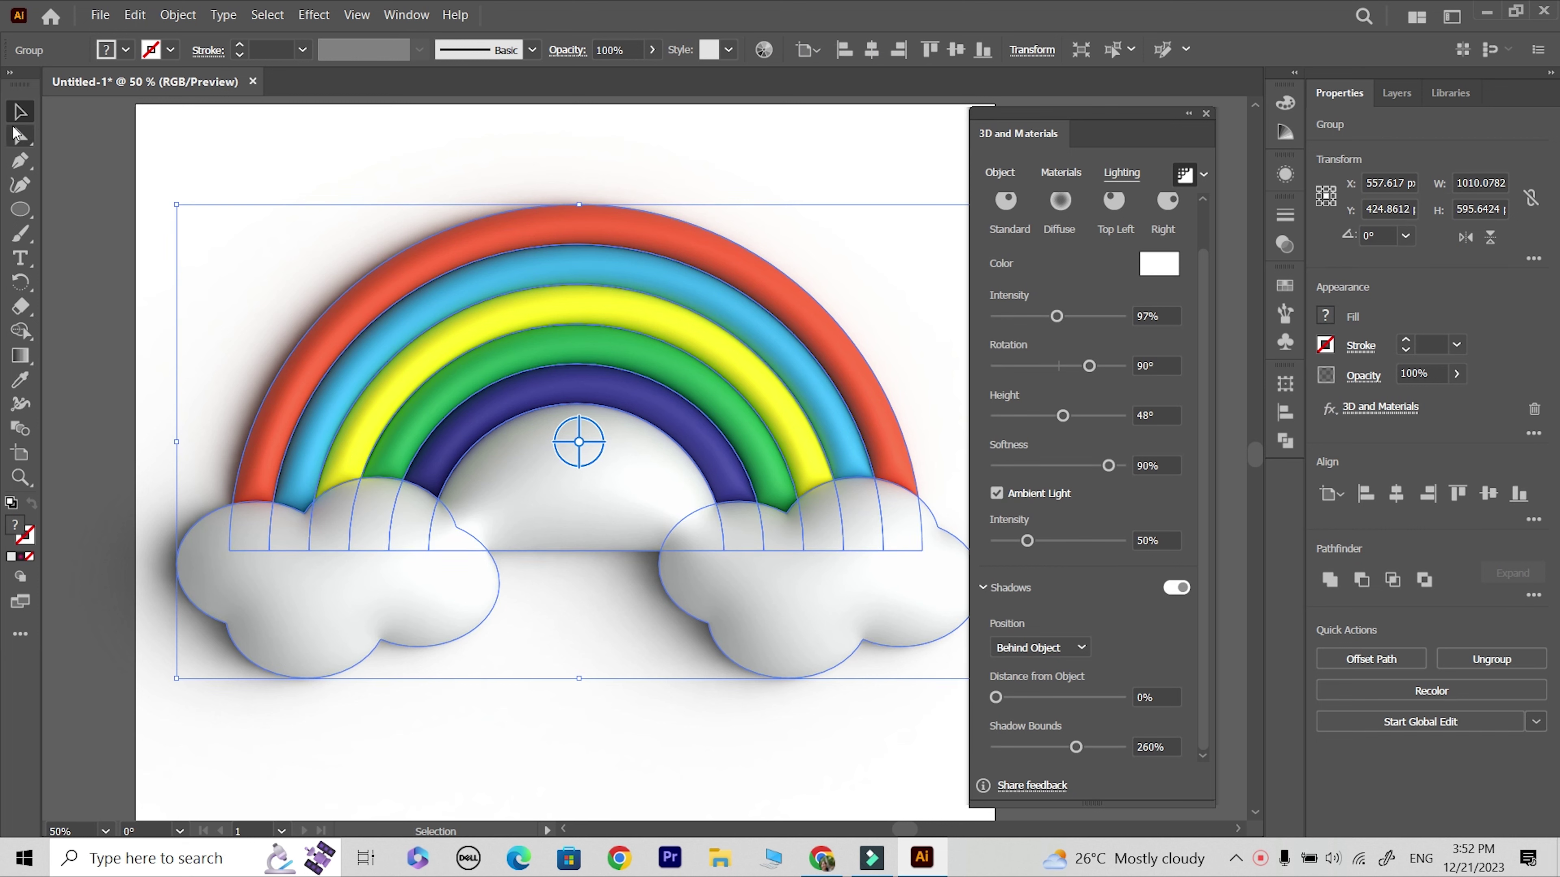
click(1206, 114)
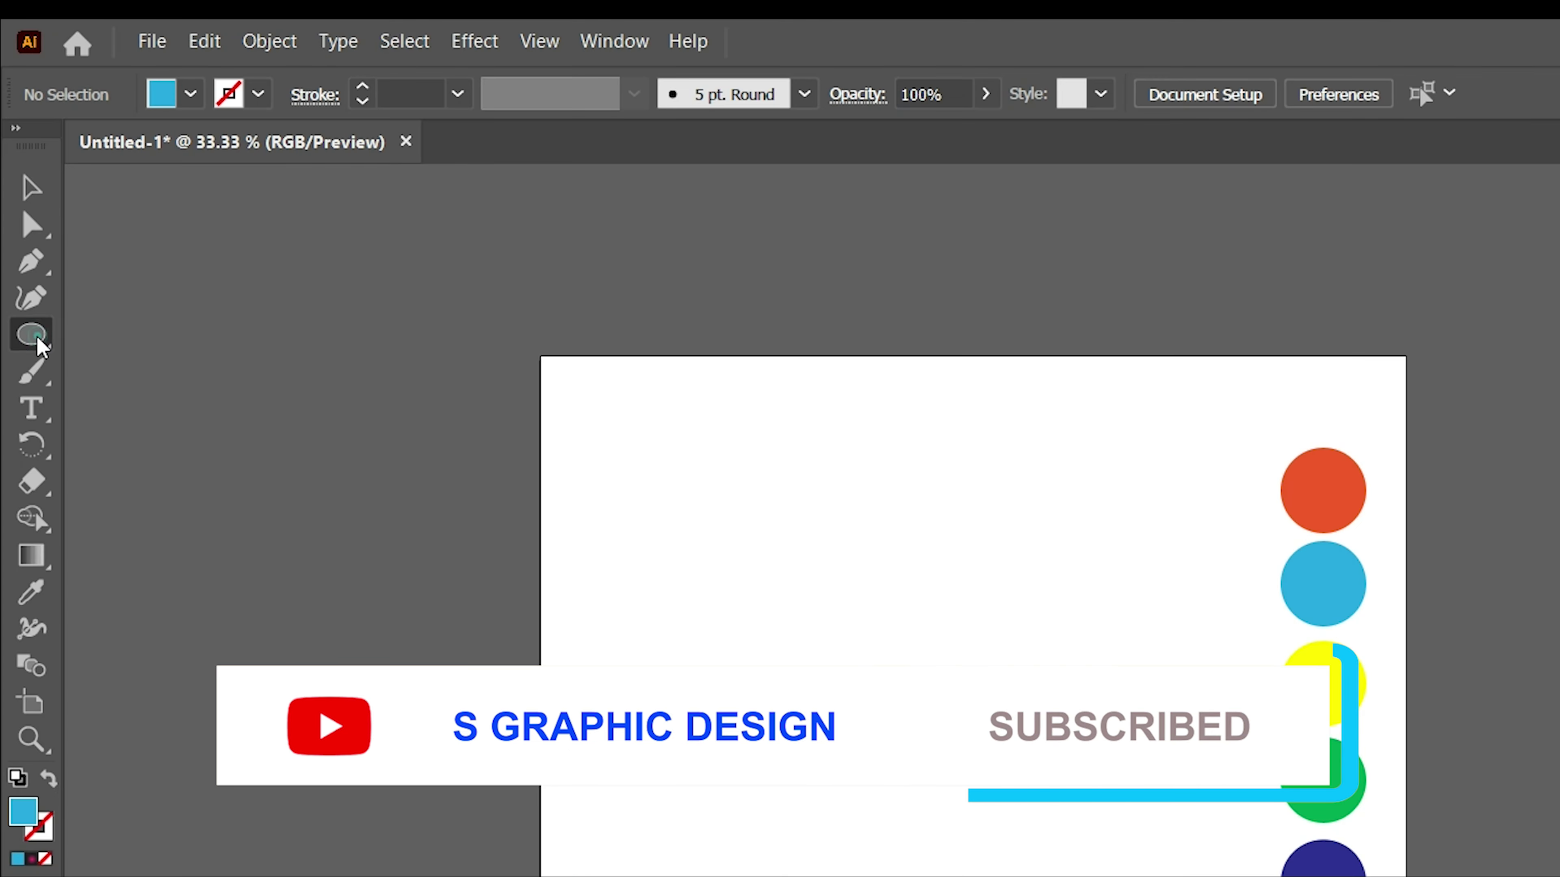
Draw an 870 px circle left of the colour swatches and nudge it down and right.
click(19, 210)
click(96, 233)
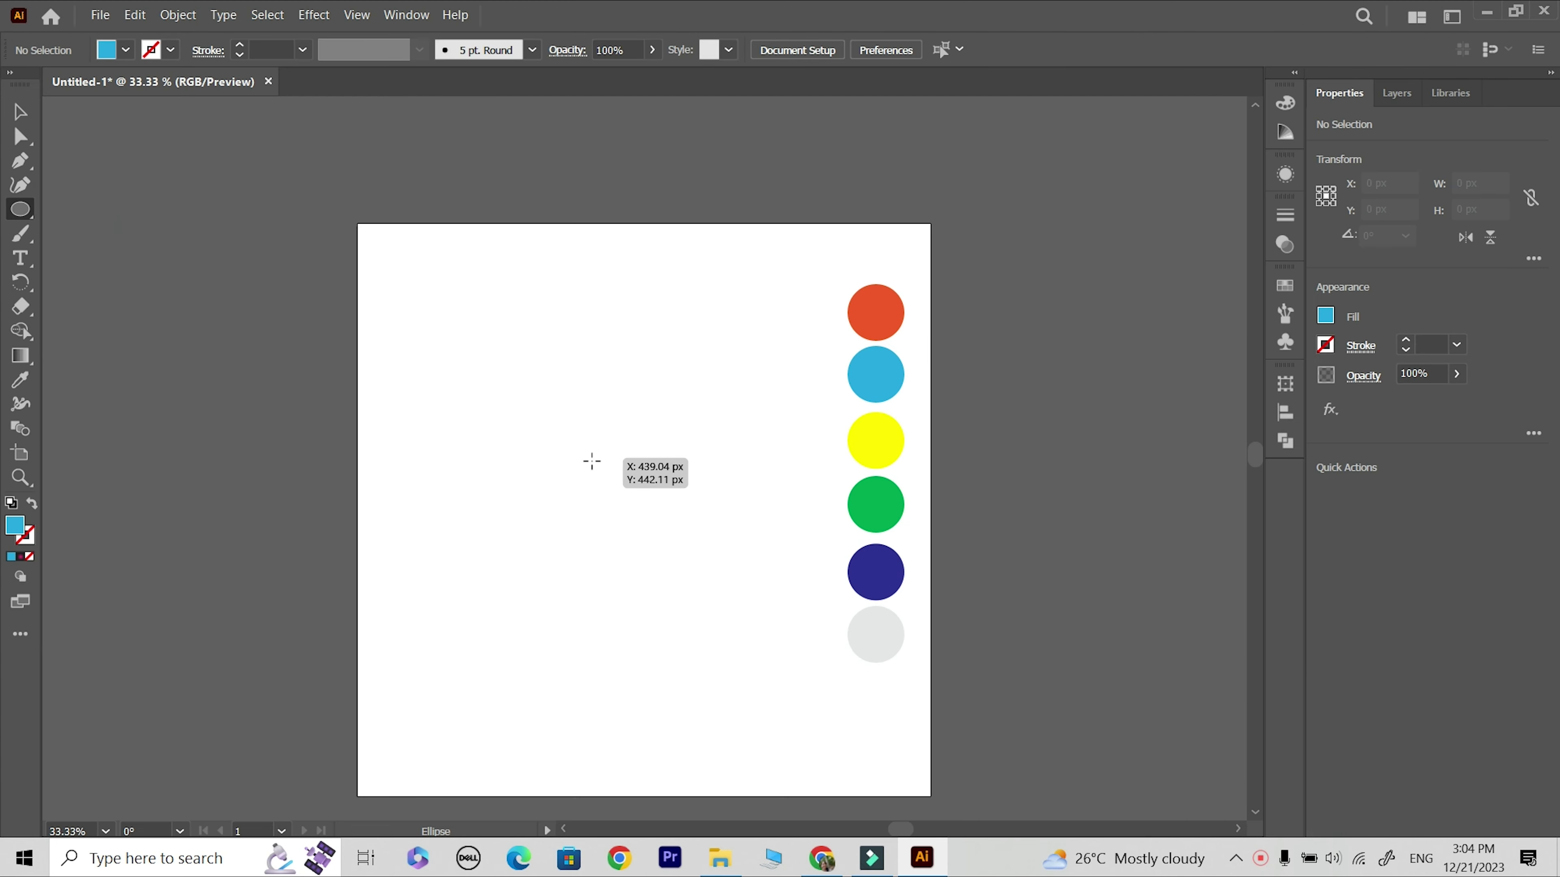
drag(592, 460, 824, 691)
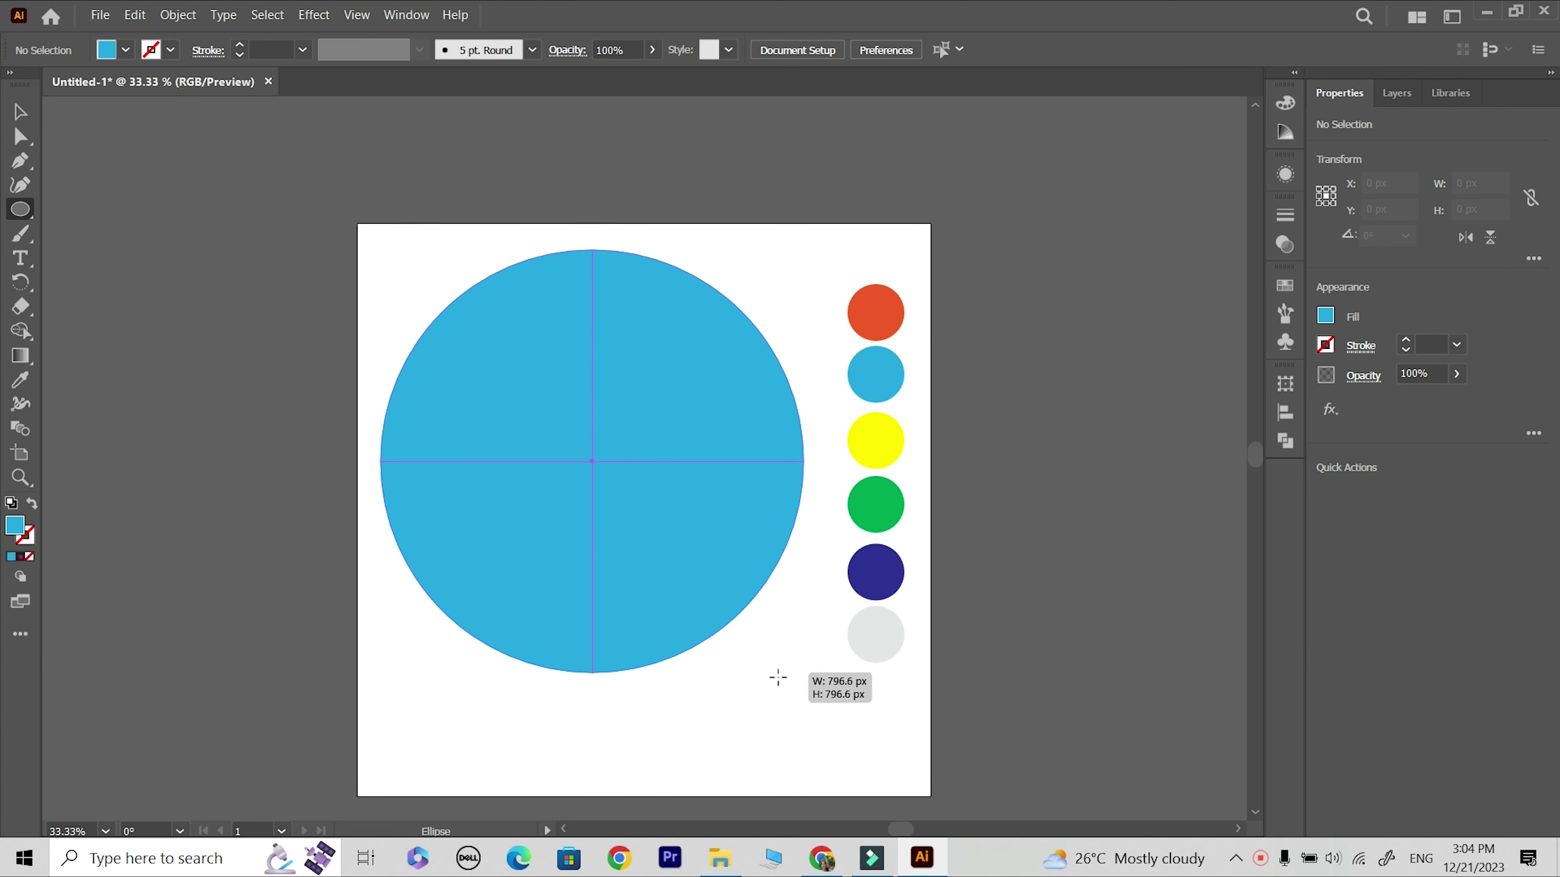
click(19, 111)
drag(566, 508, 585, 538)
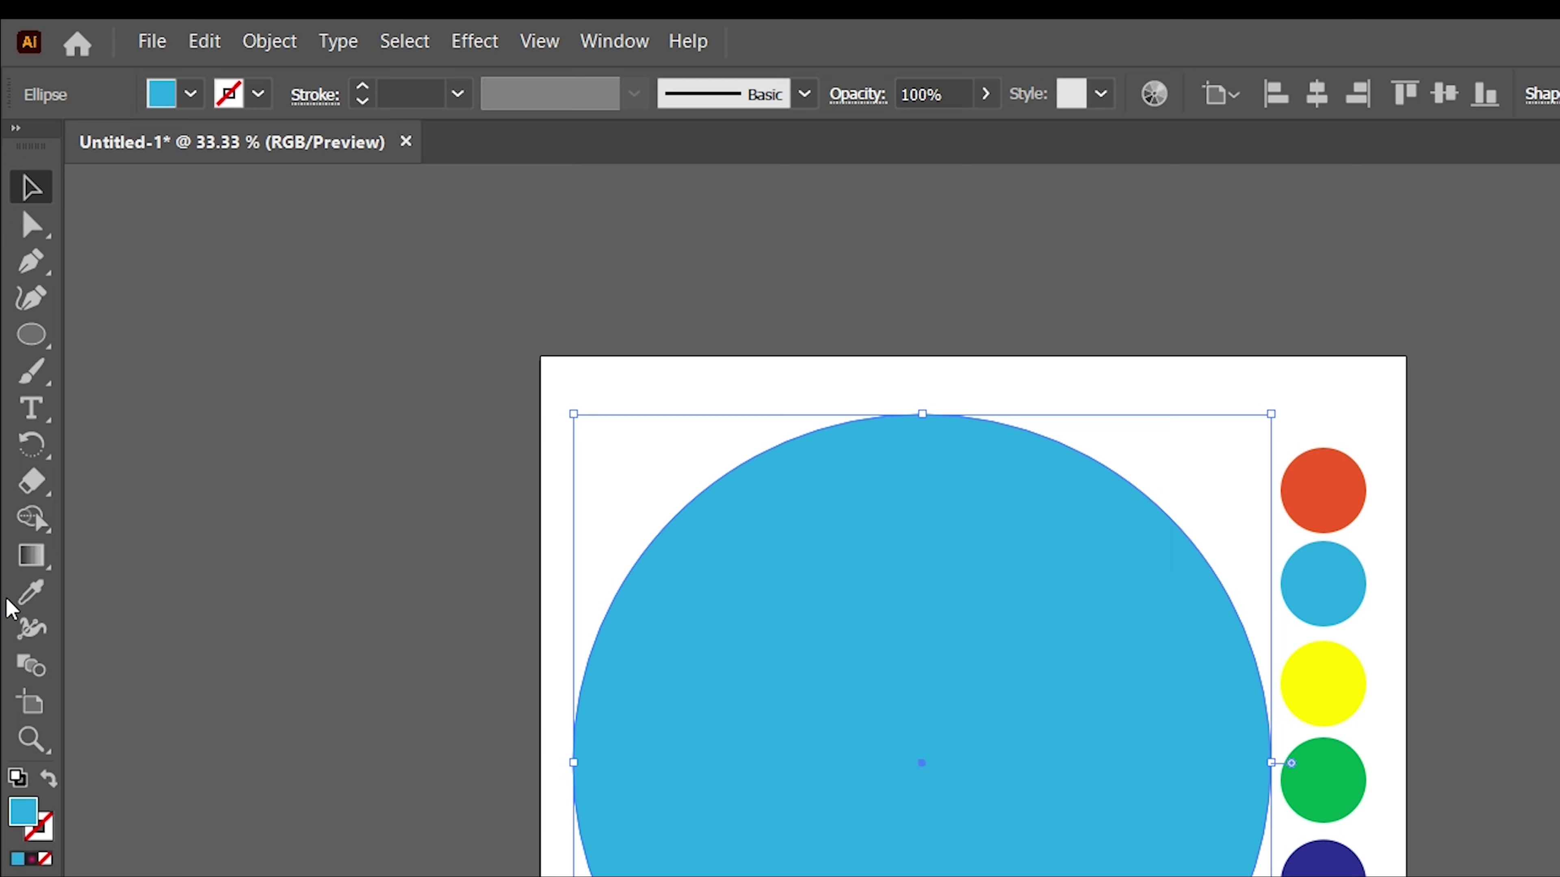
Fill the big circle red and add a -50 px offset circle filled blue.
click(20, 380)
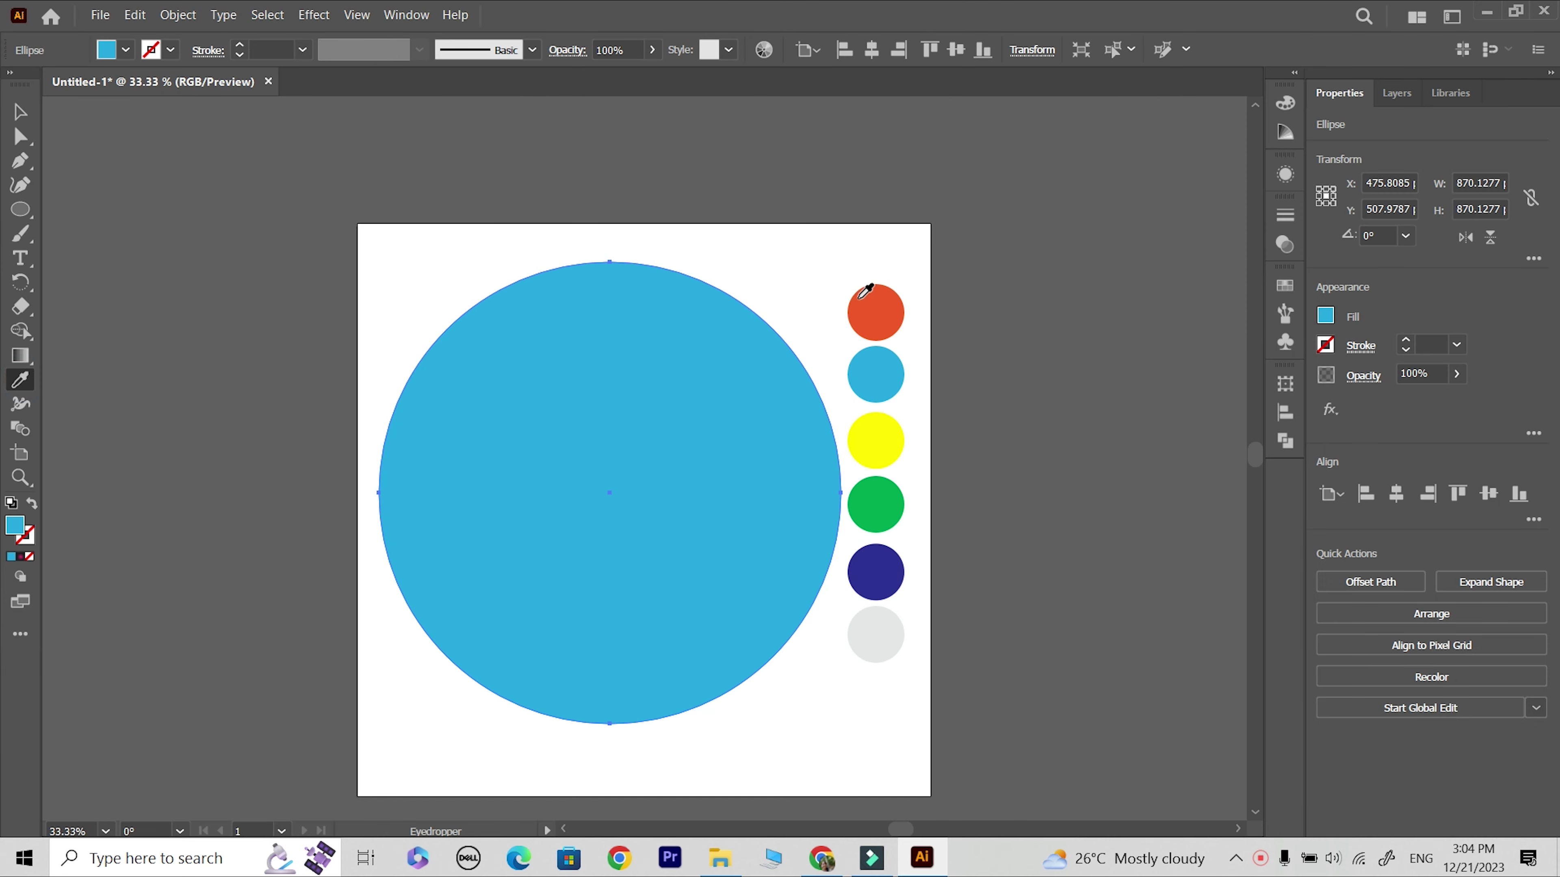
click(864, 297)
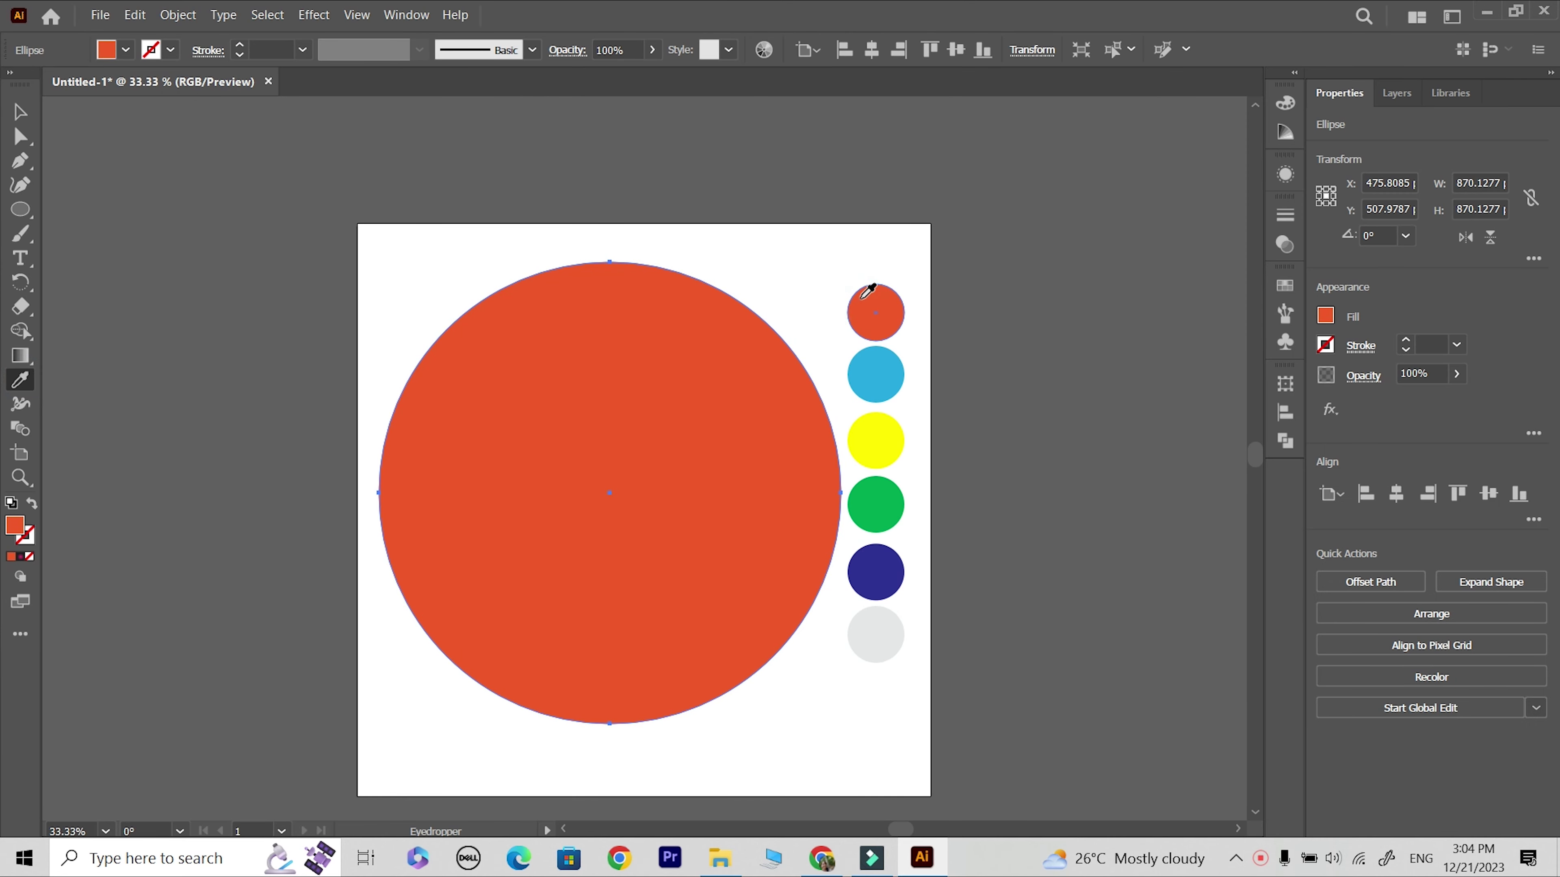
click(31, 118)
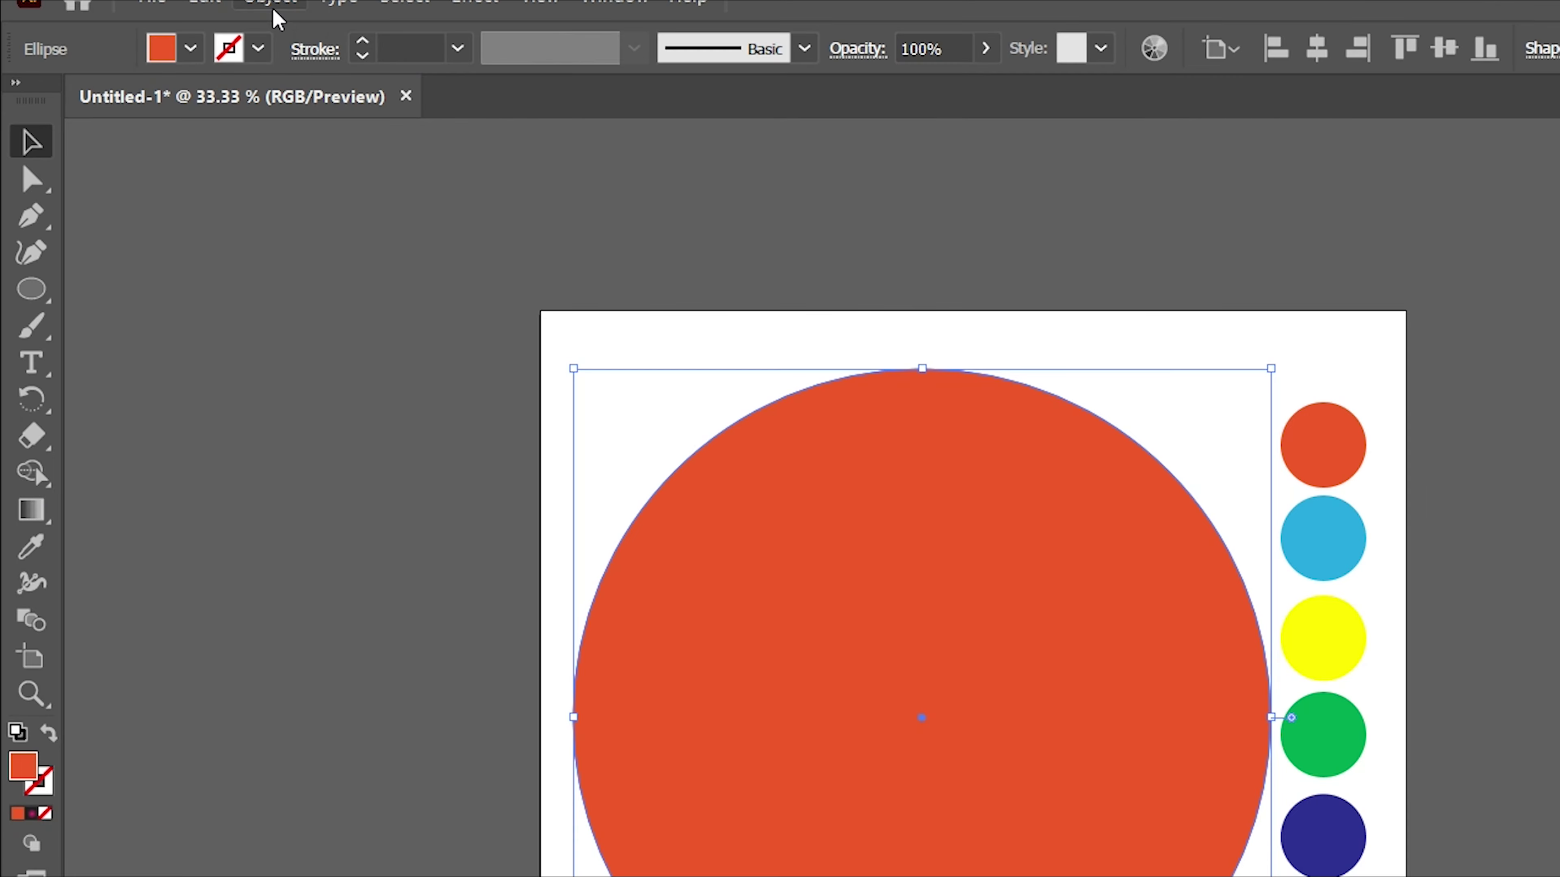
click(177, 14)
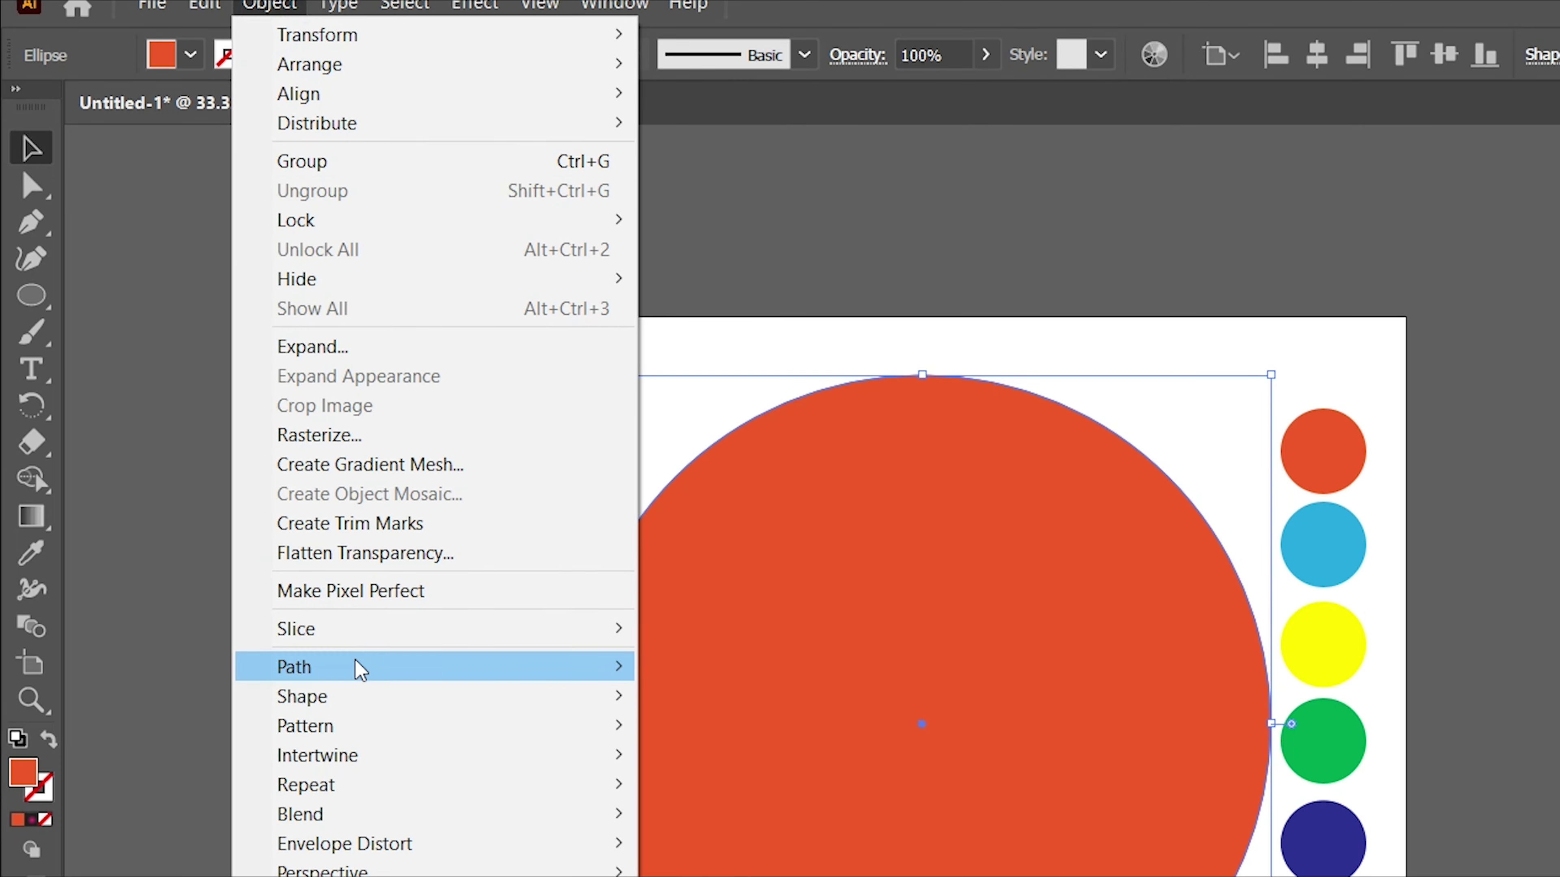
mouse_move(294, 666)
click(755, 765)
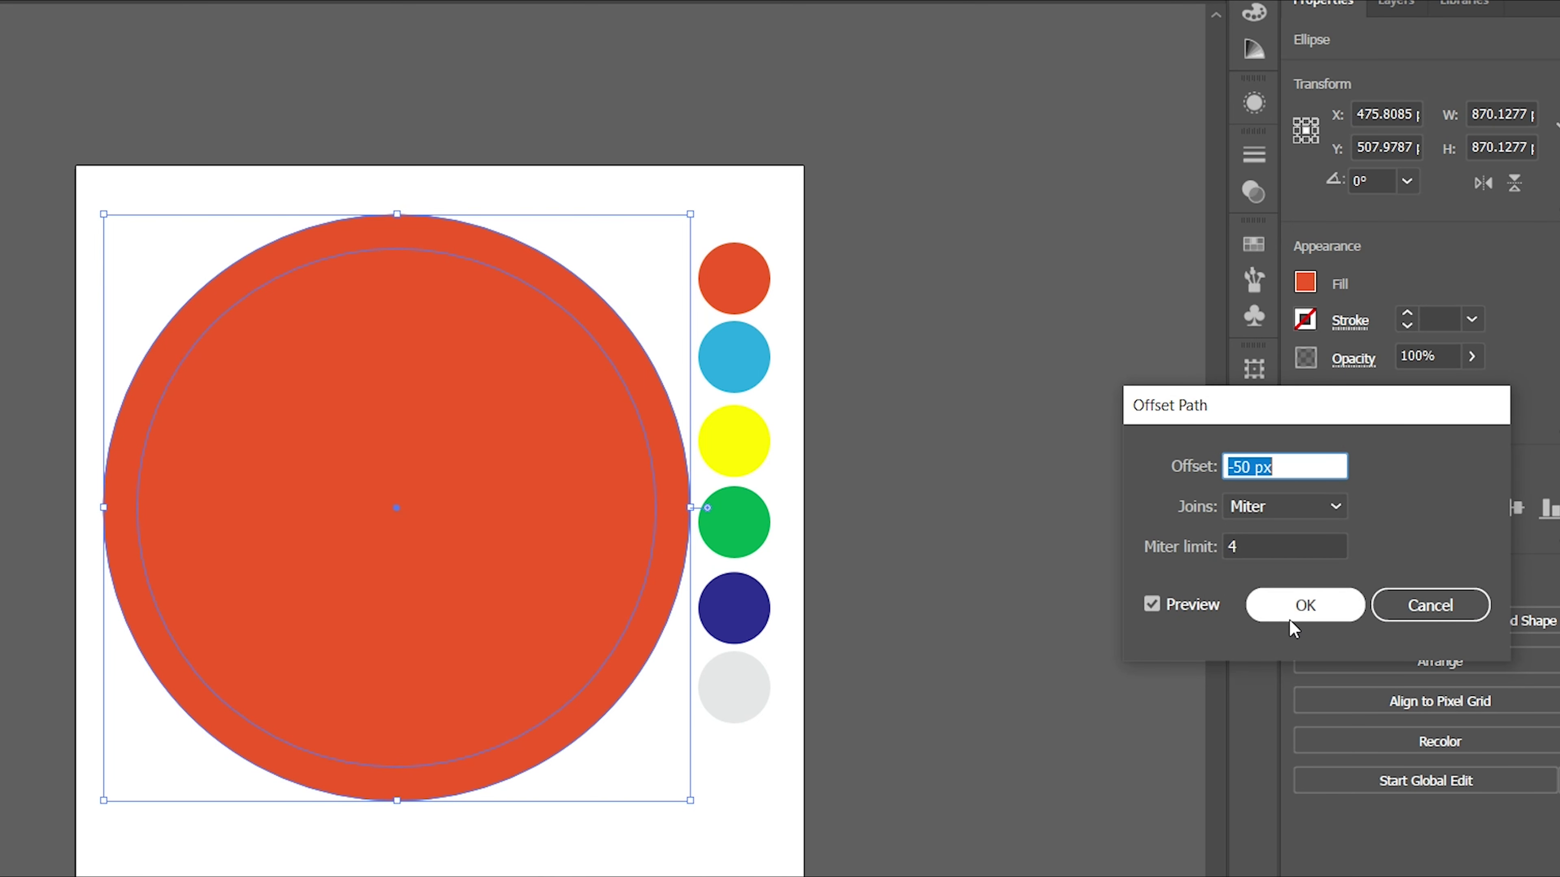
click(1292, 620)
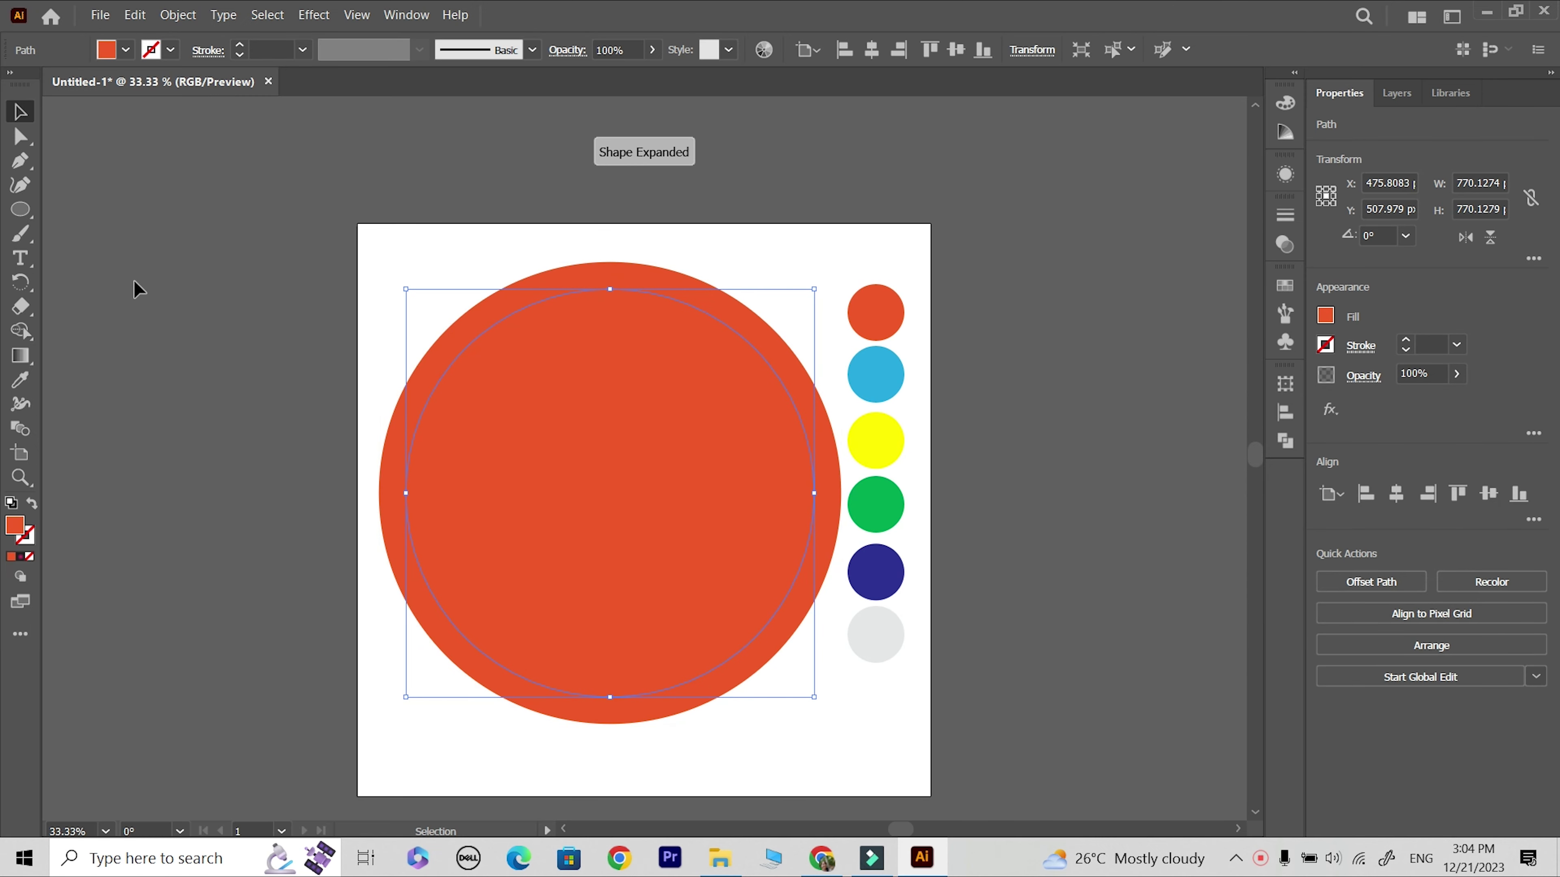
key(i)
click(891, 378)
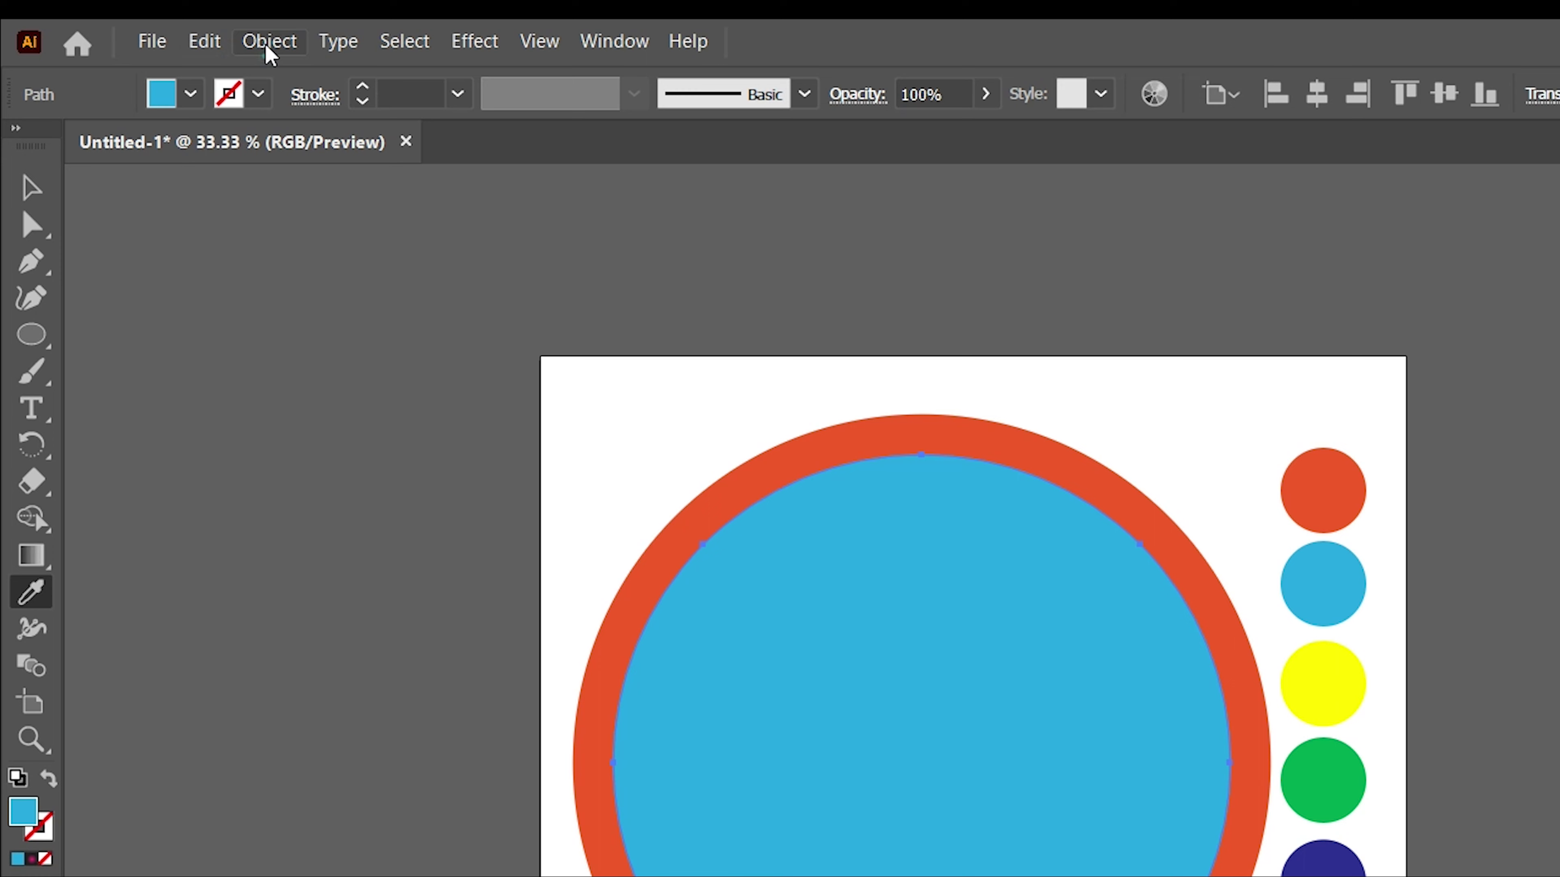
Offset the blue circle by -50 px and fill the new inner circle yellow.
click(178, 15)
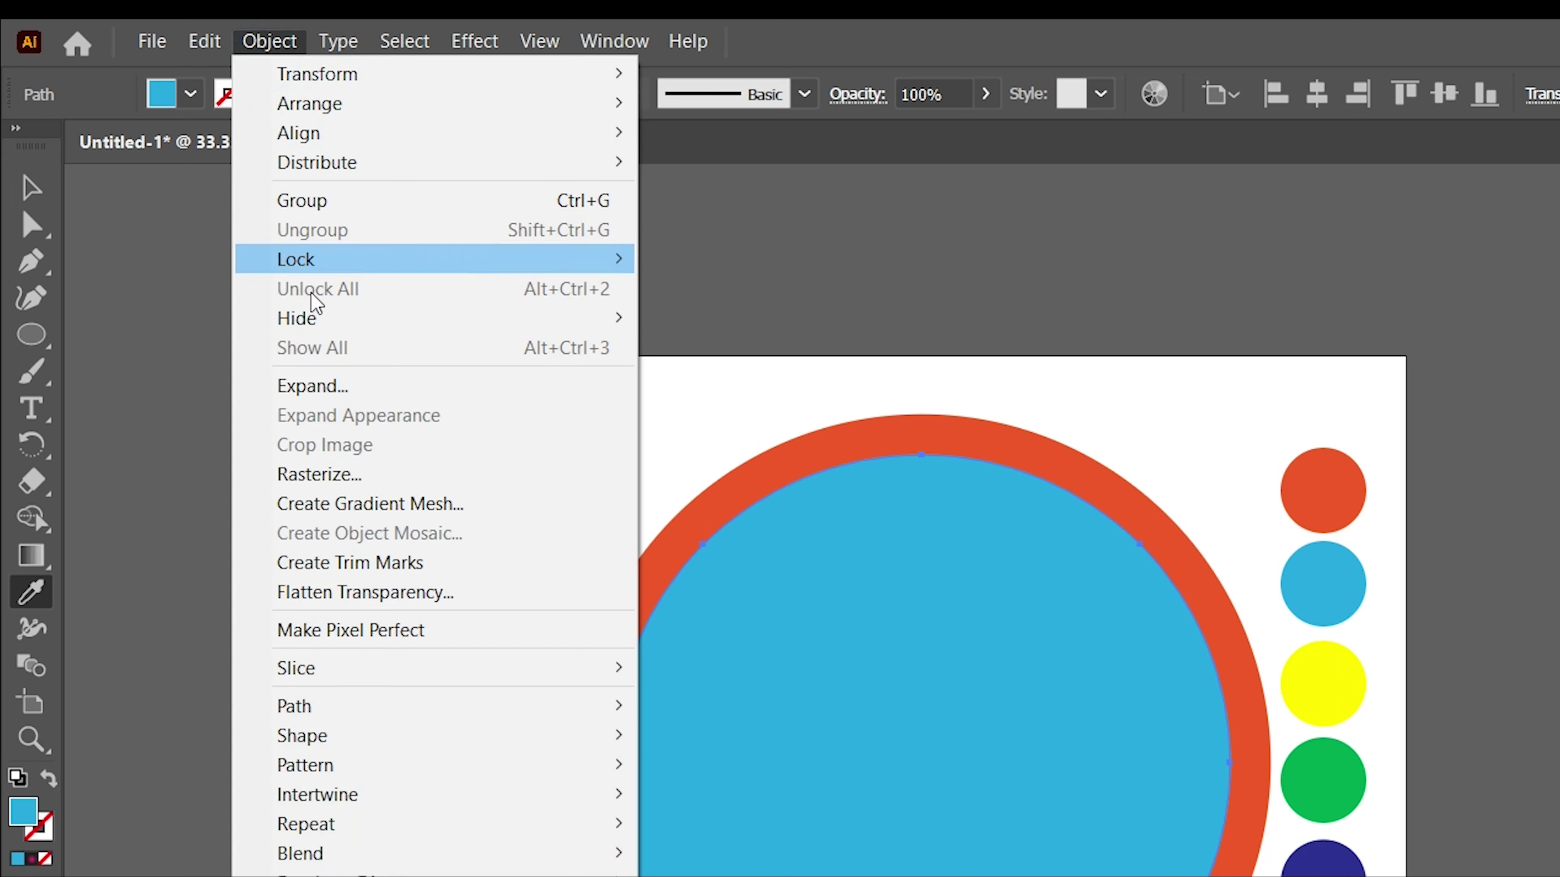
mouse_move(294, 706)
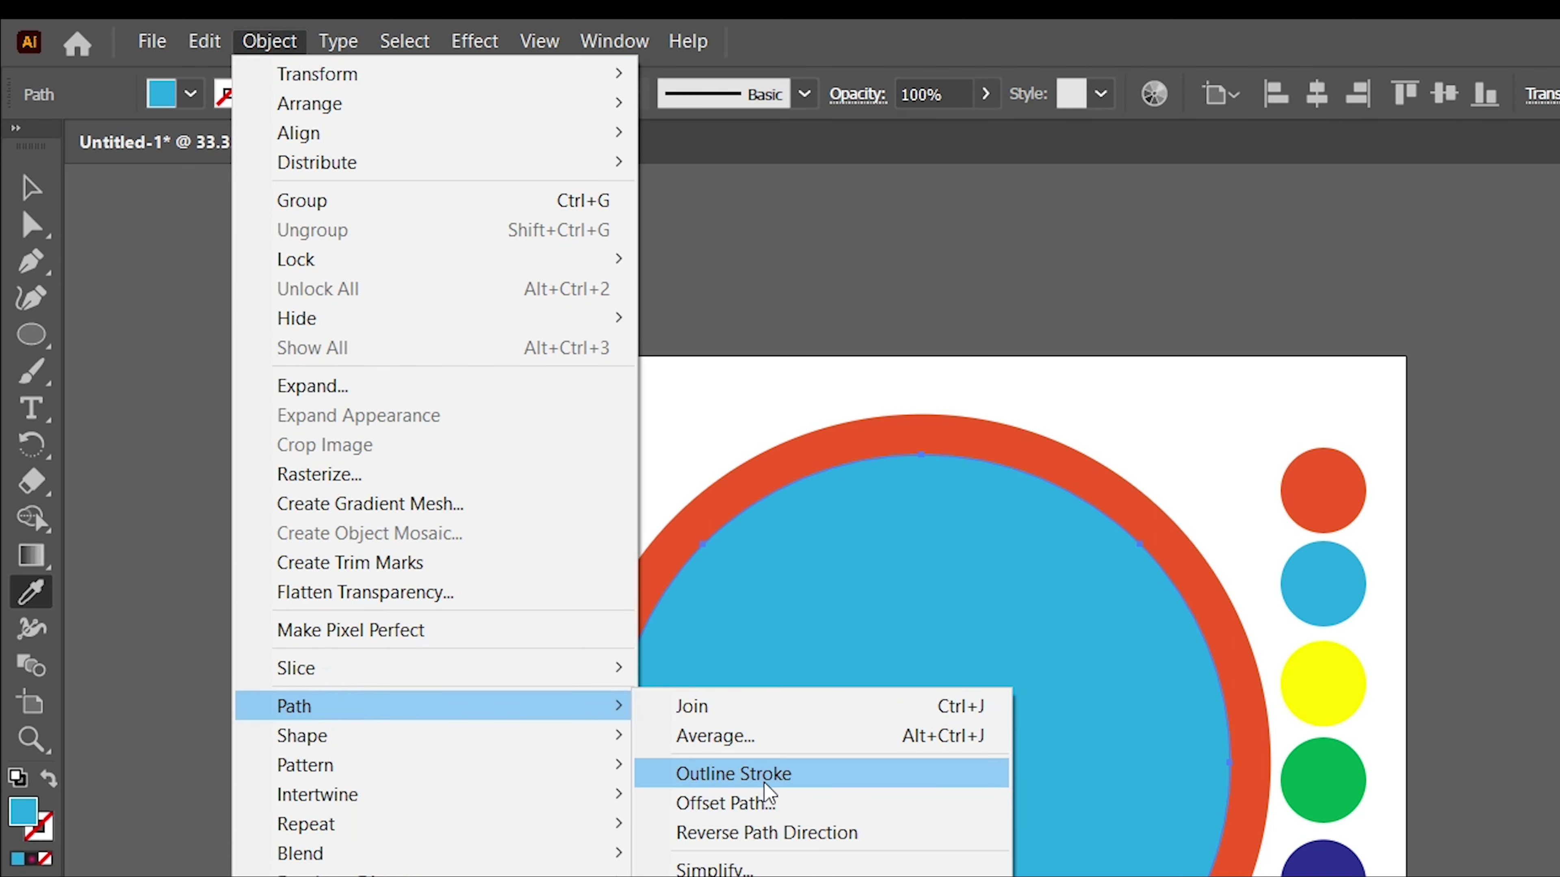
click(773, 807)
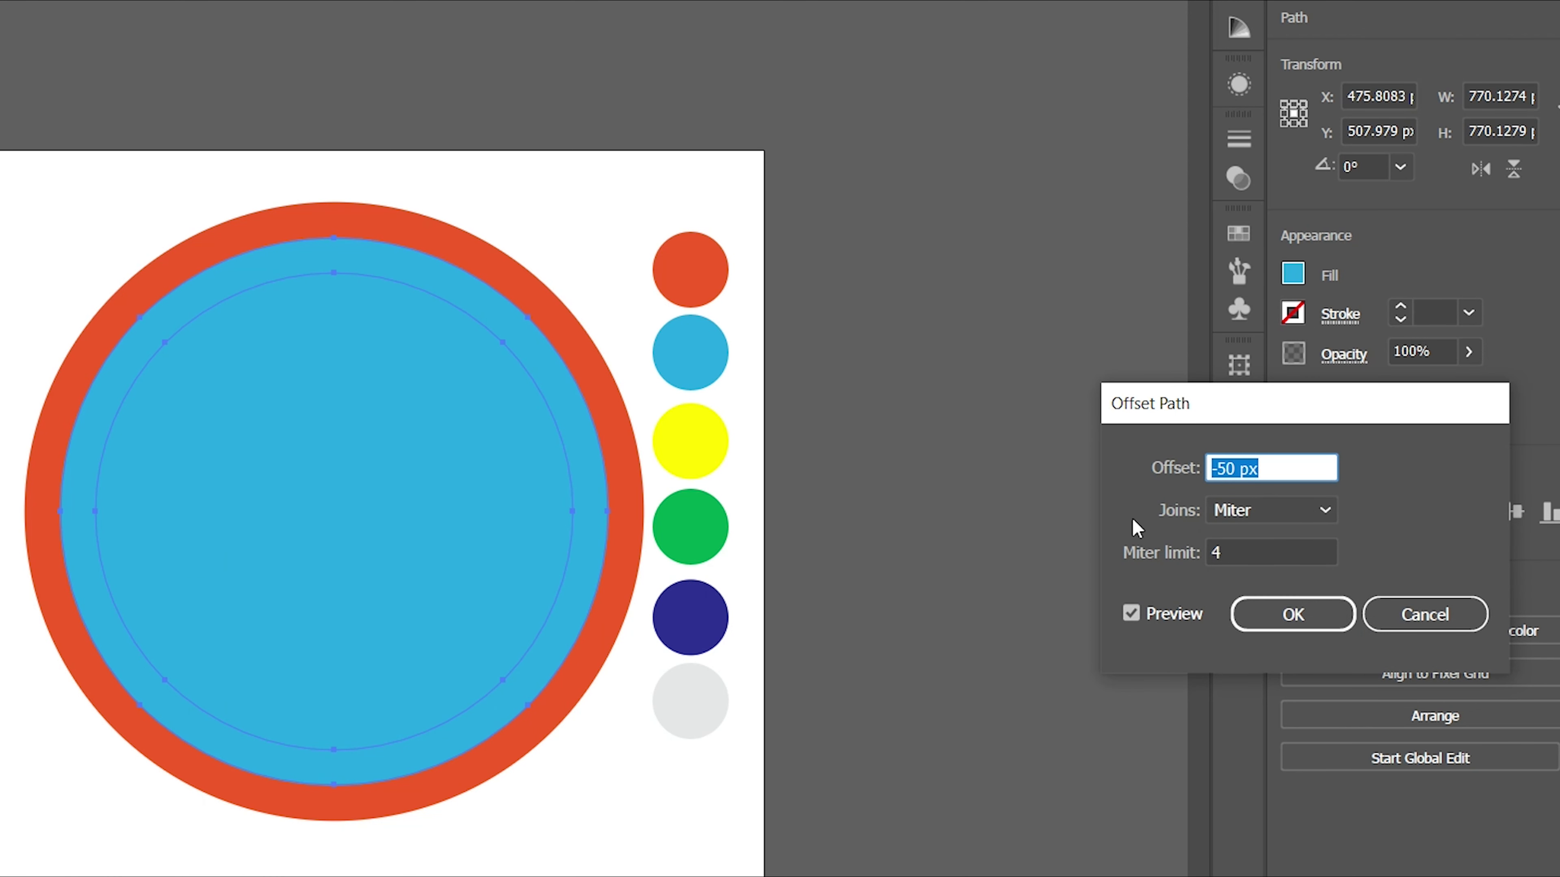
click(1251, 608)
key(i)
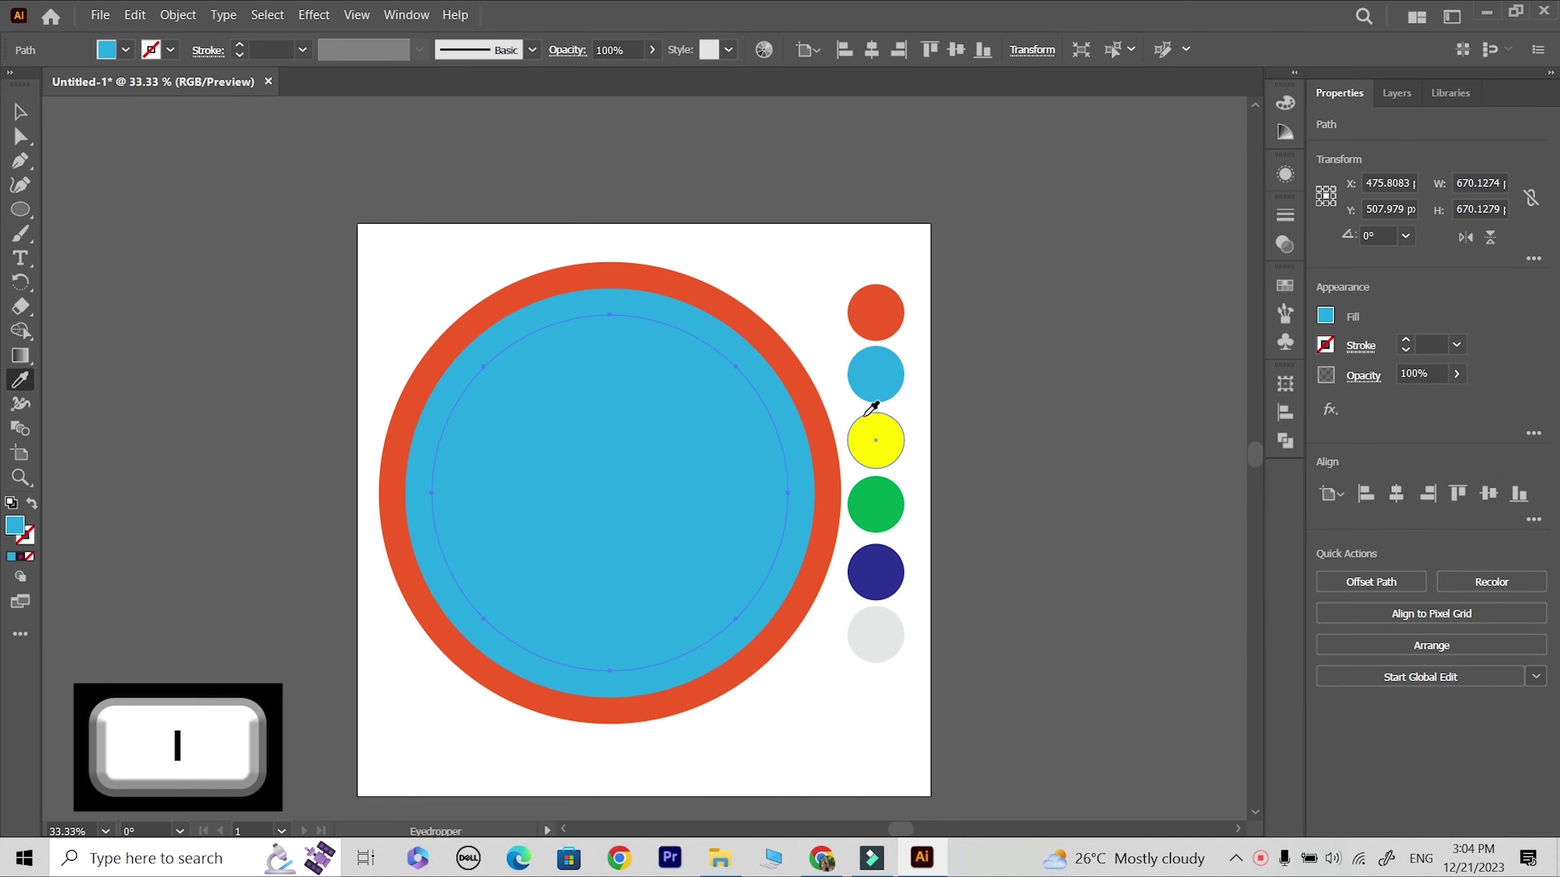
click(880, 453)
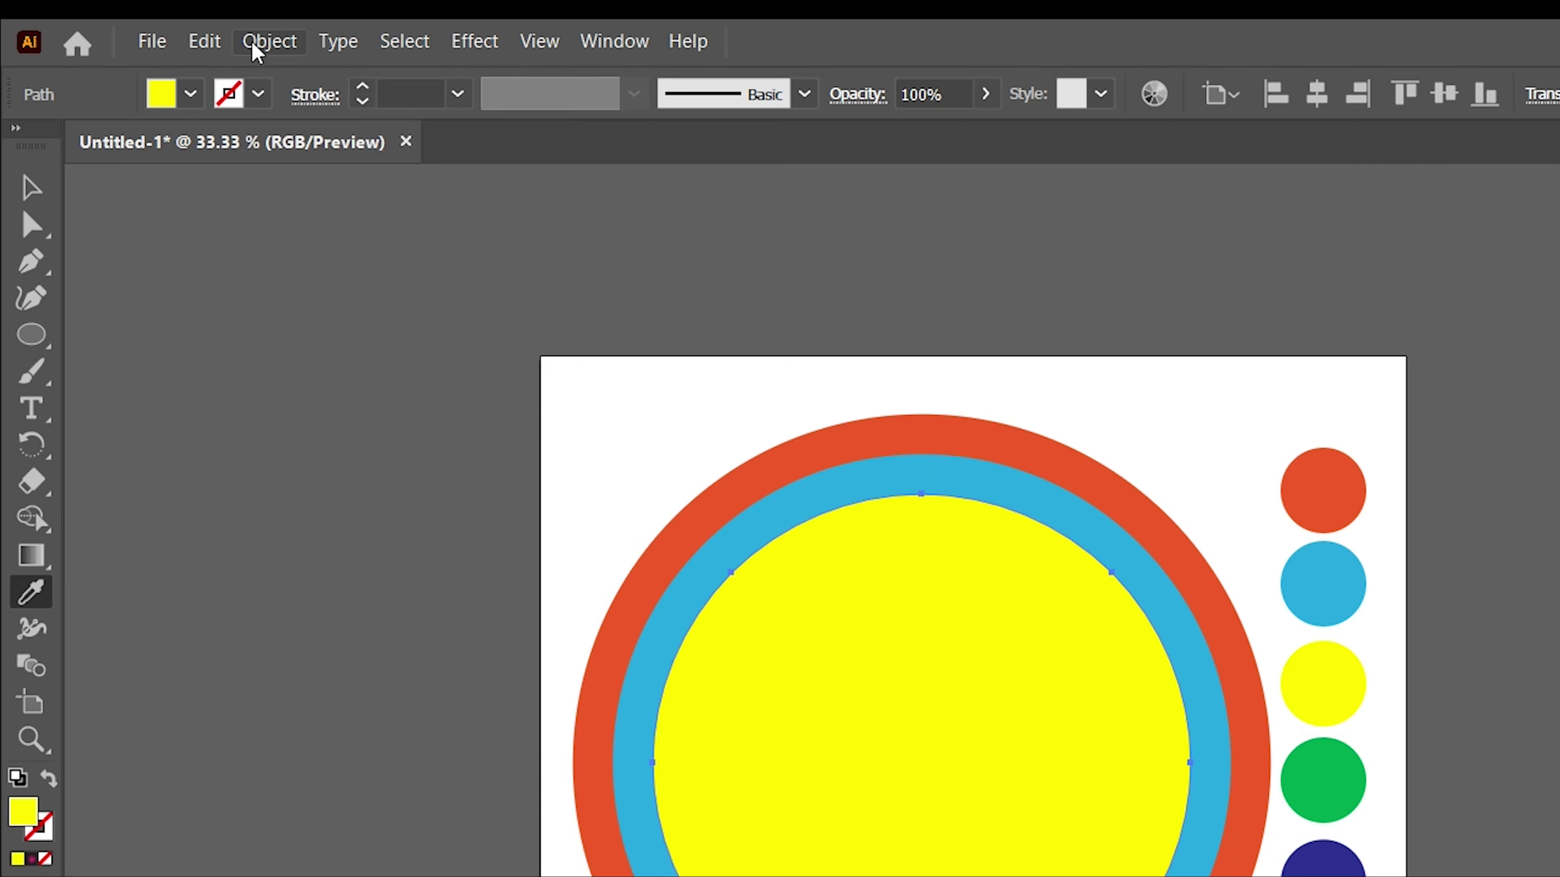
Offset the yellow circle by -50 px and fill the new circle green.
click(178, 15)
click(407, 705)
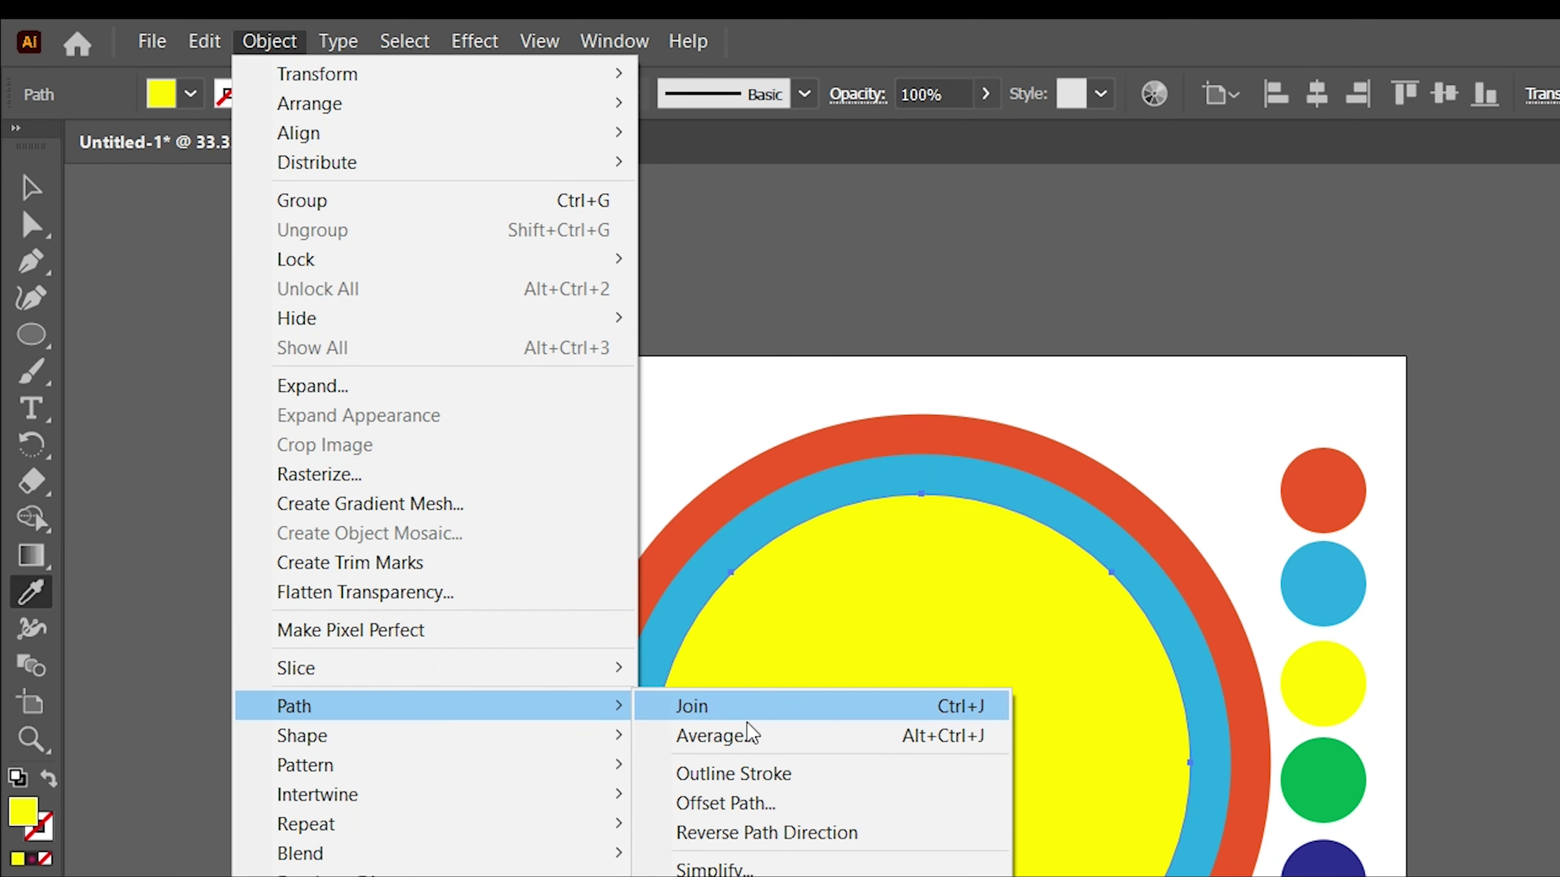
click(724, 803)
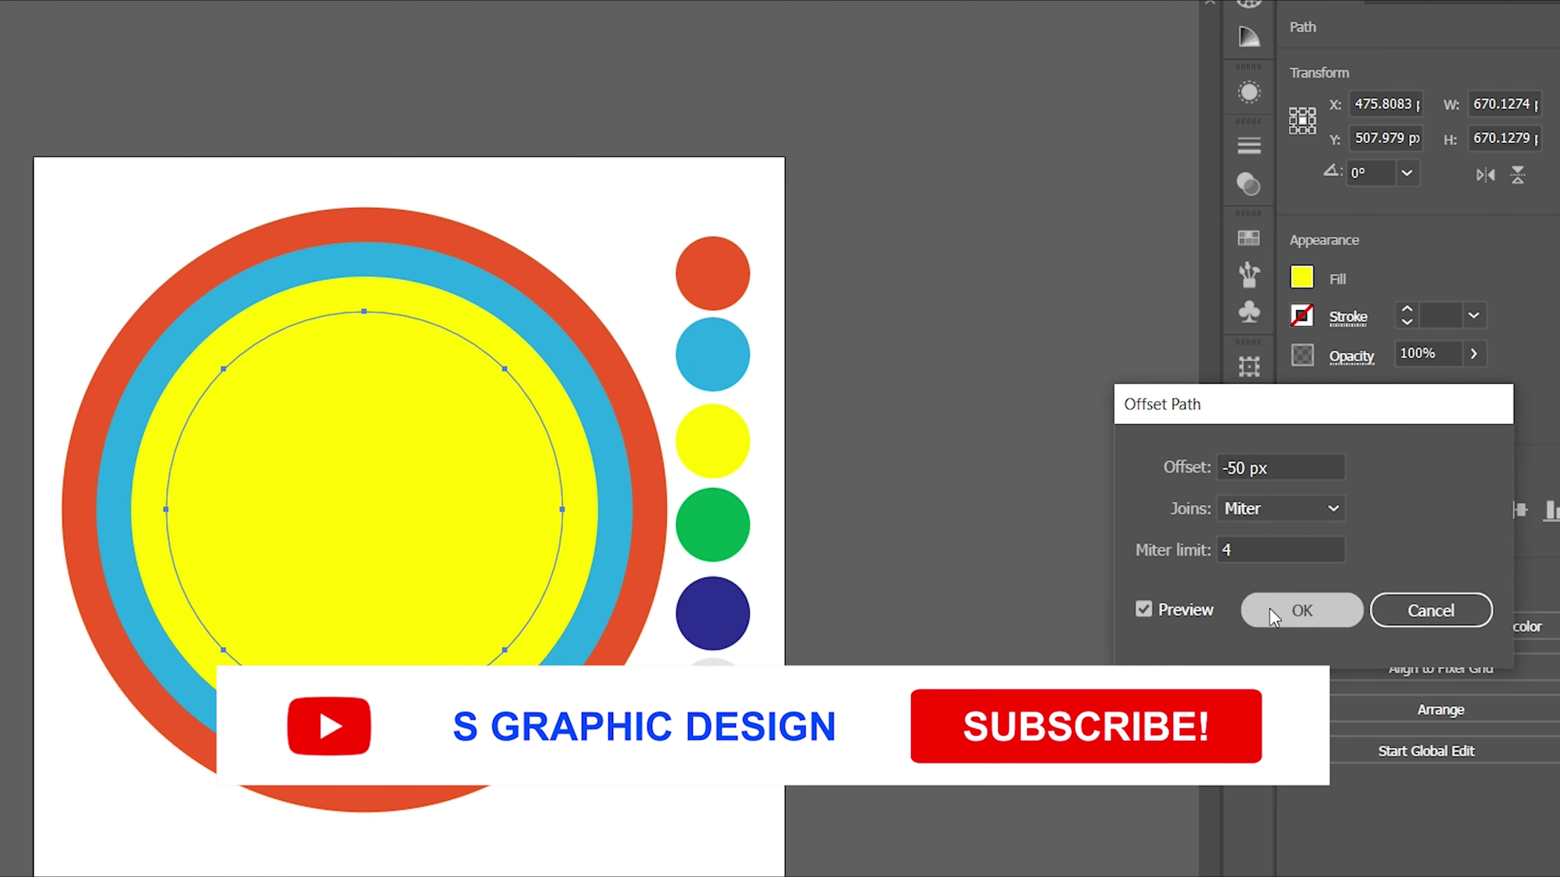
click(1292, 606)
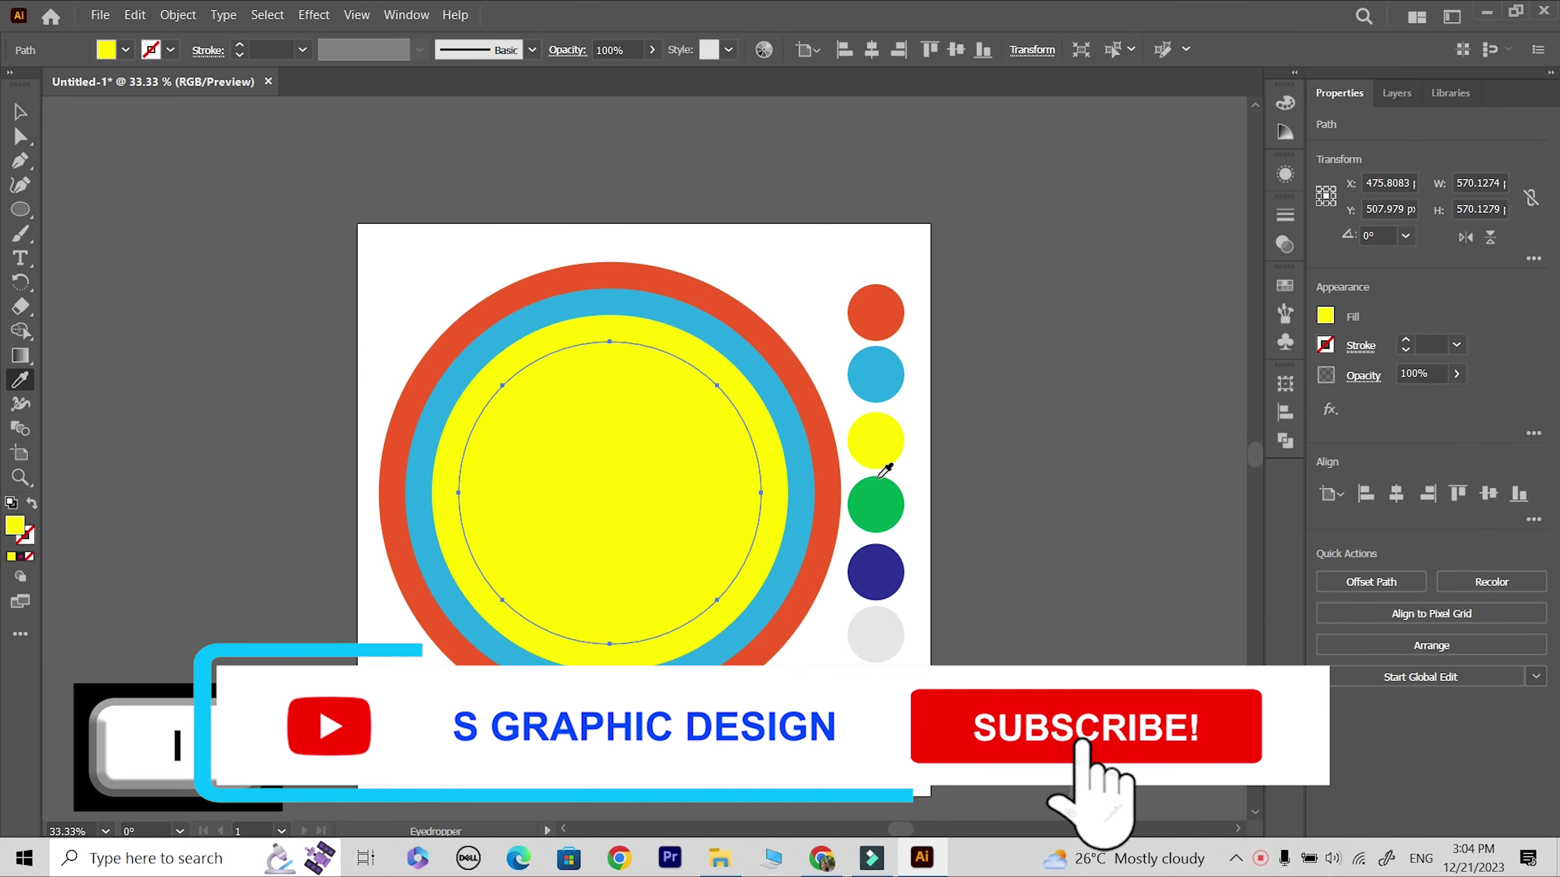
click(894, 501)
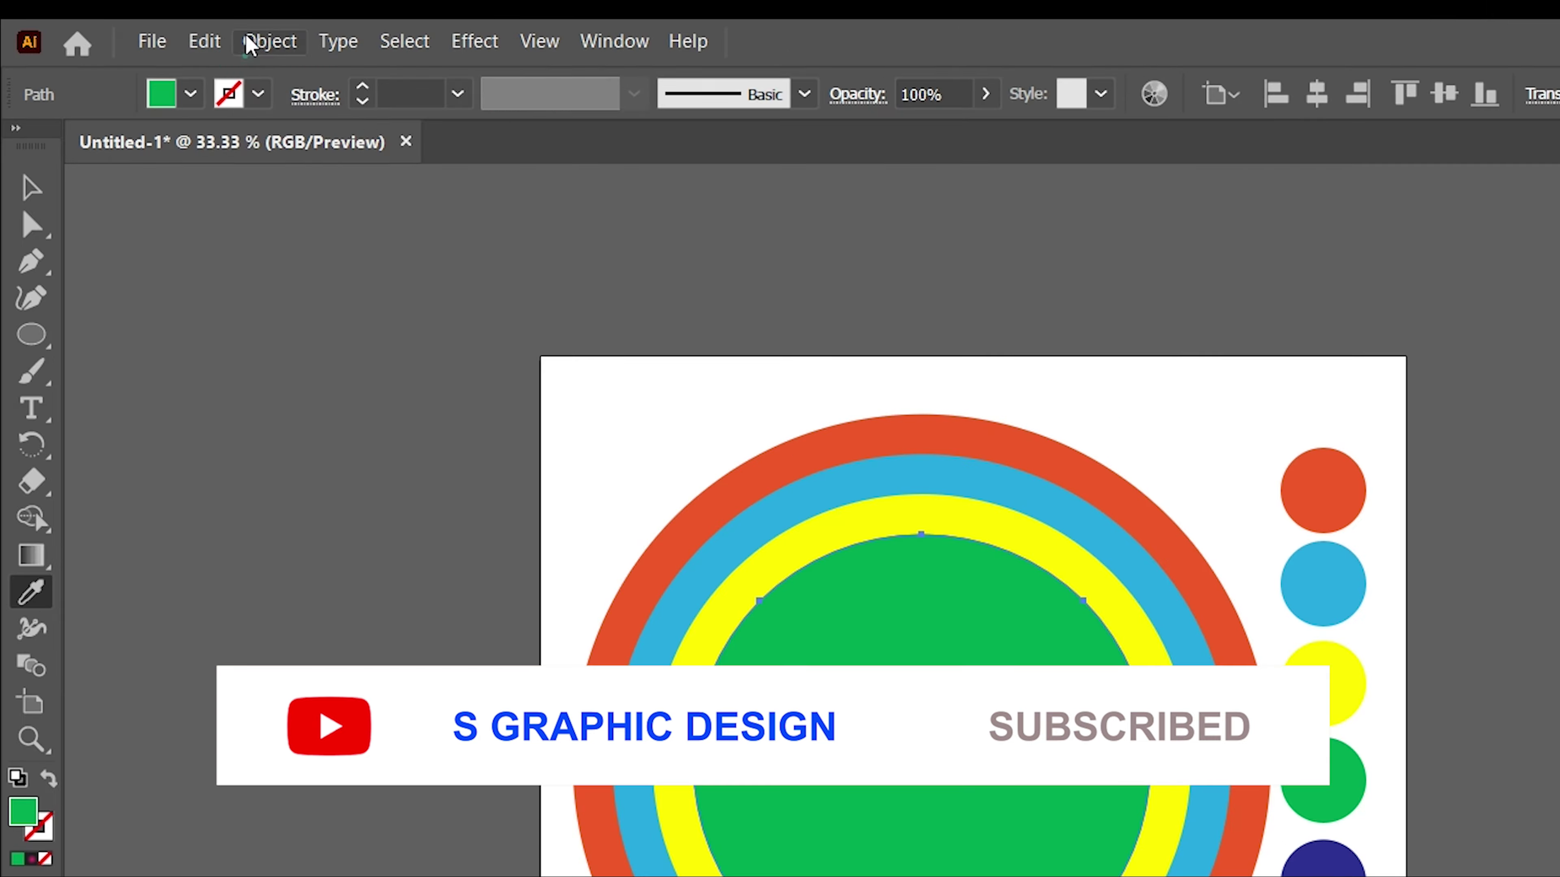
Add a -50 px offset inside the green circle and fill it dark blue.
click(178, 15)
click(406, 706)
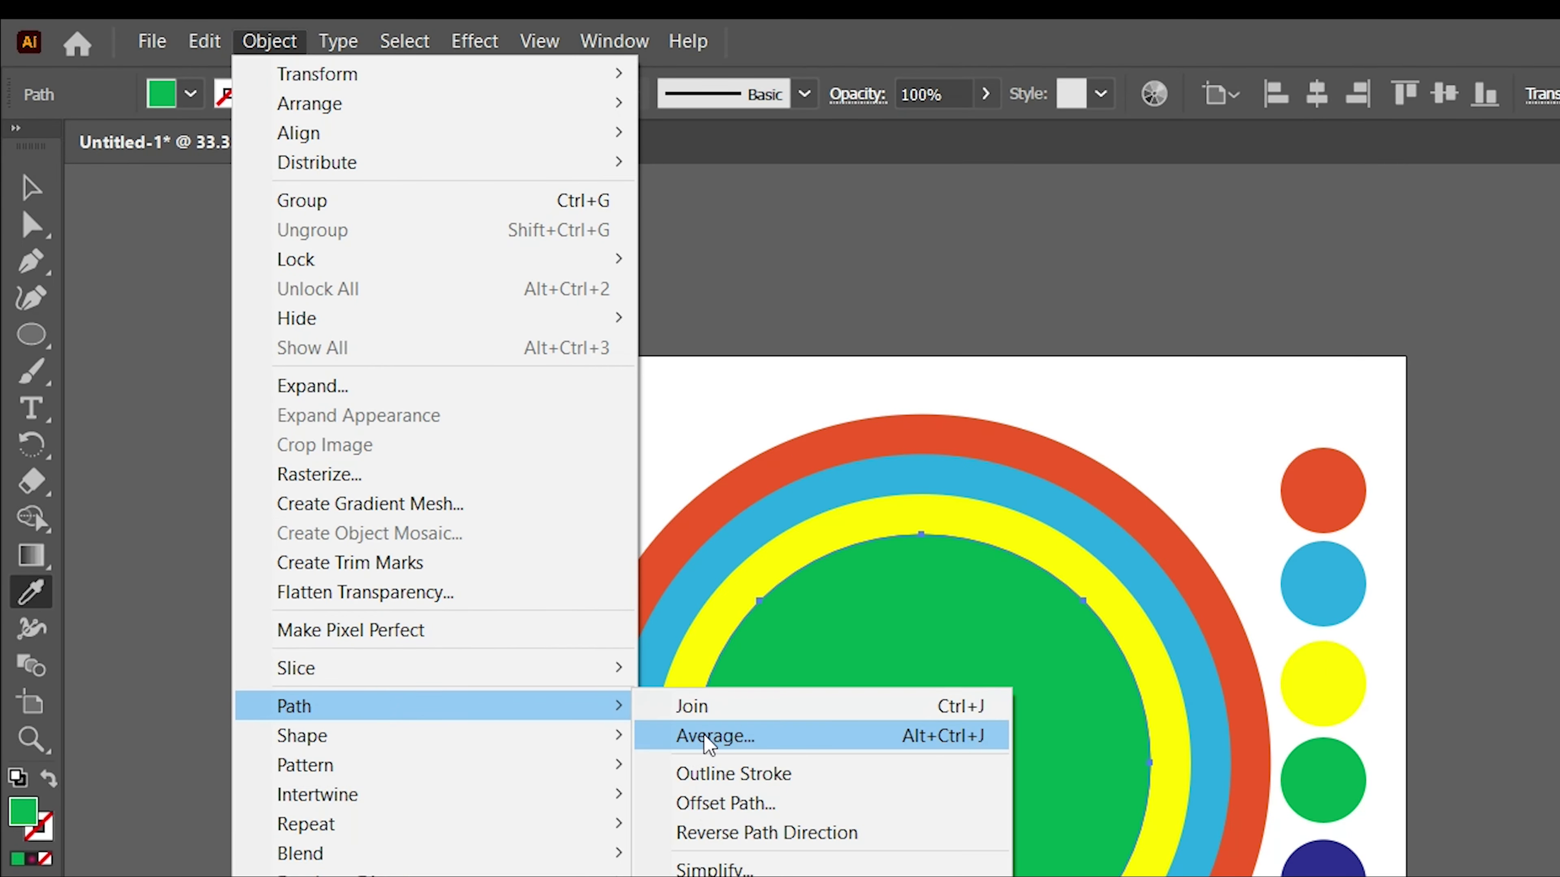
click(737, 803)
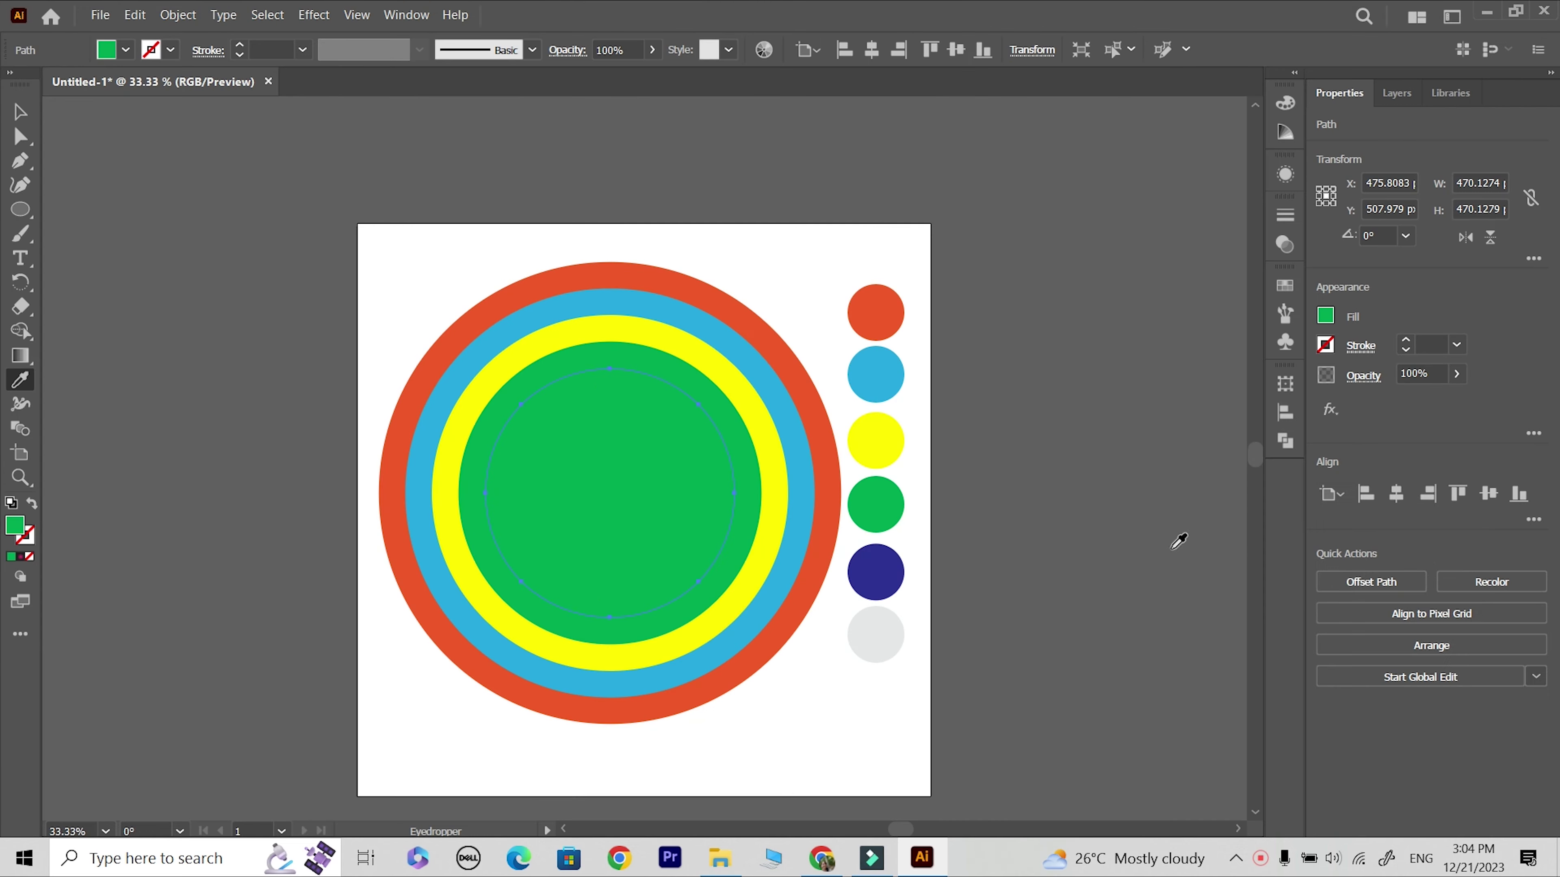
key(i)
click(875, 570)
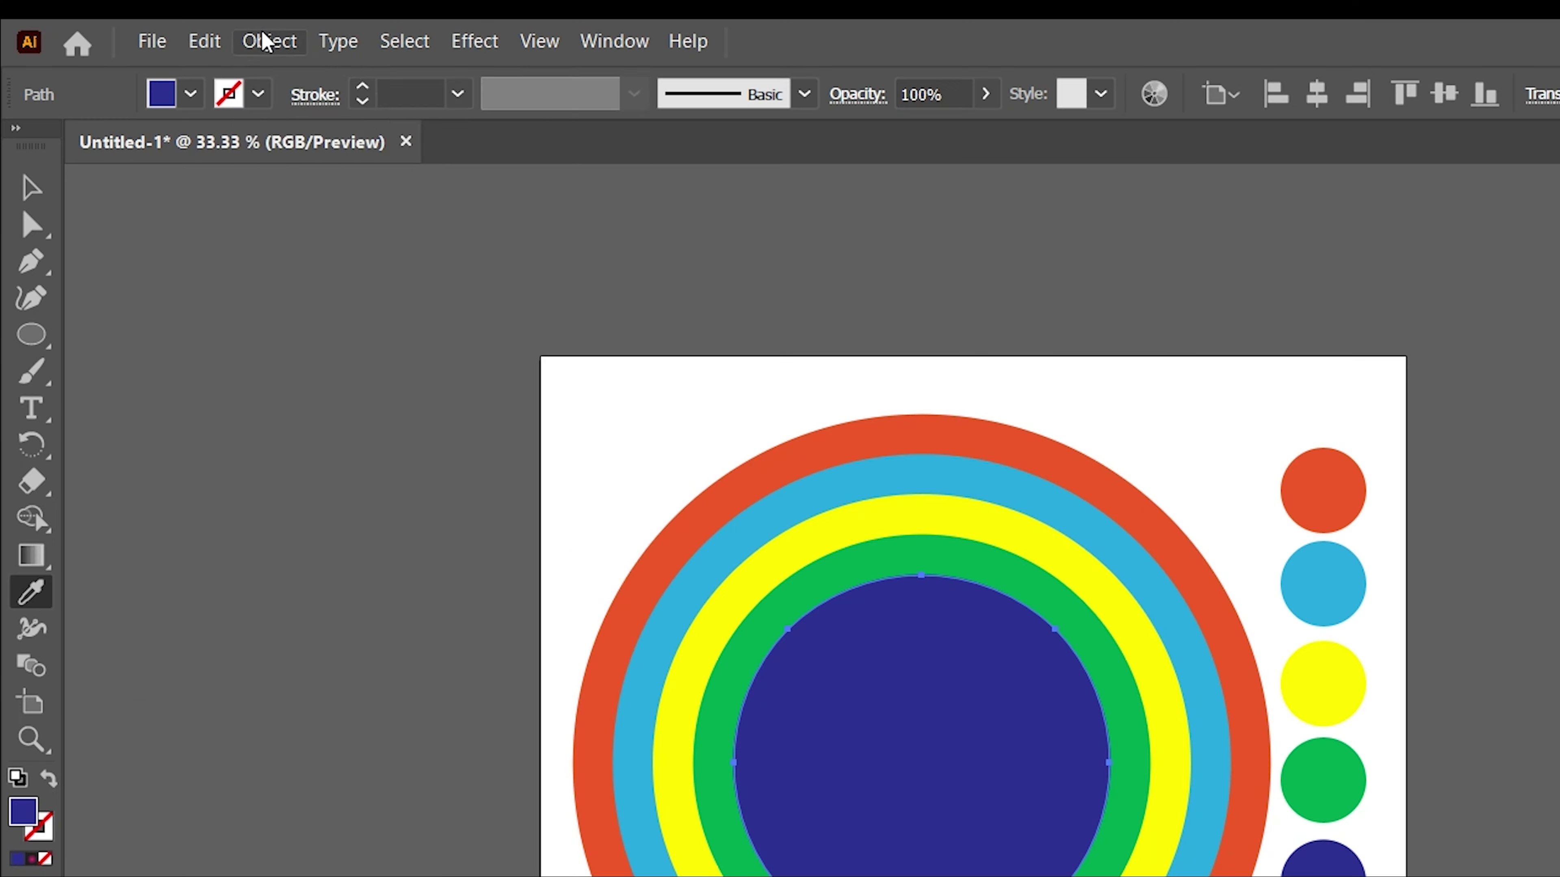
Add a final -50 px offset circle filled light grey, then deselect everything.
click(177, 15)
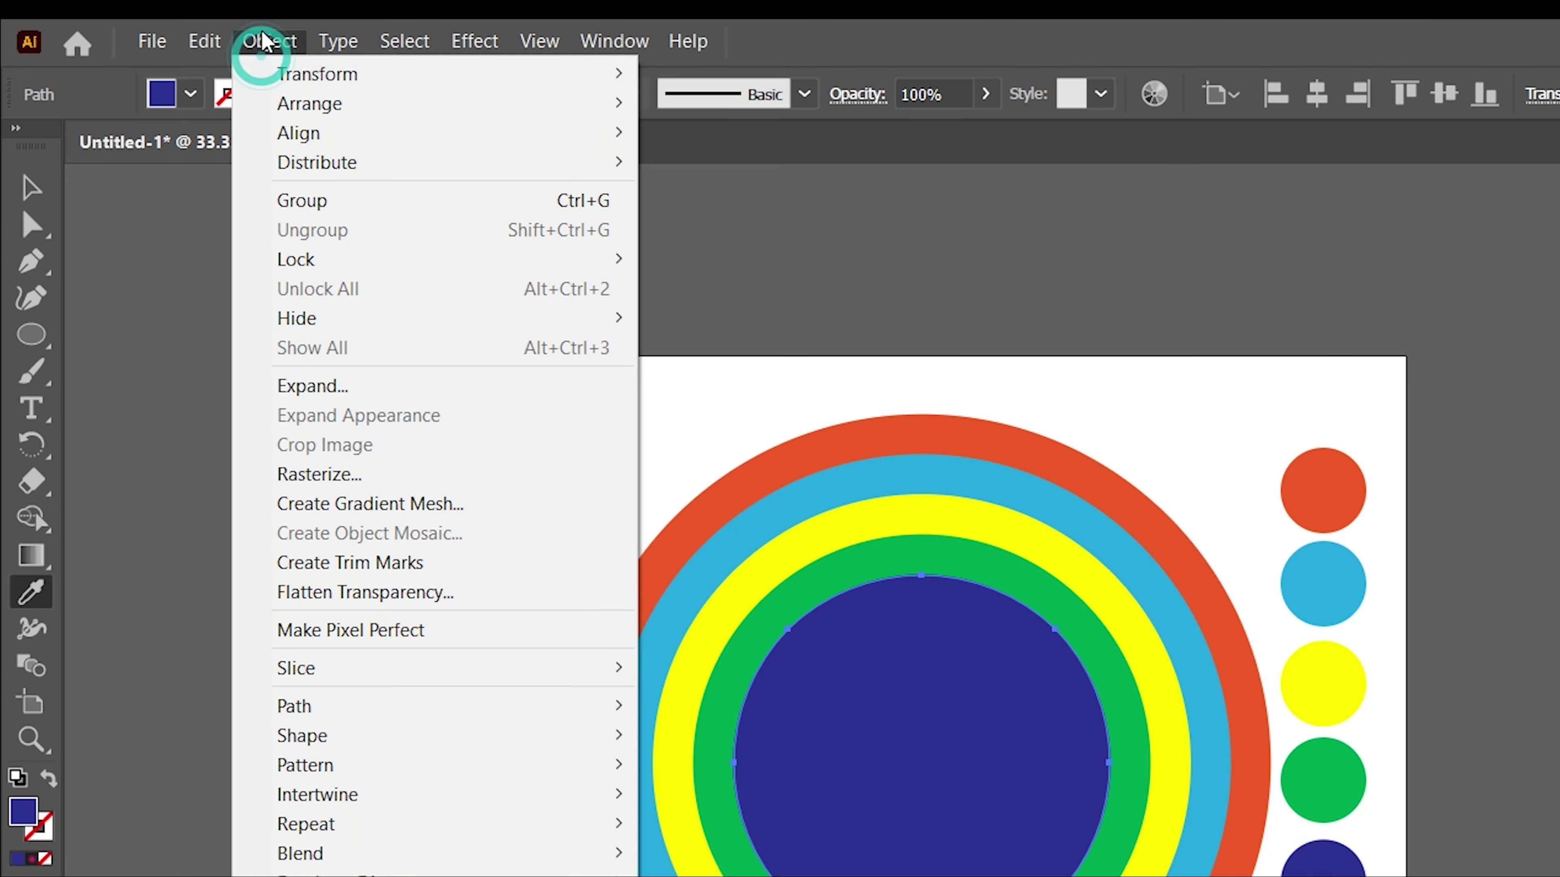
mouse_move(317, 705)
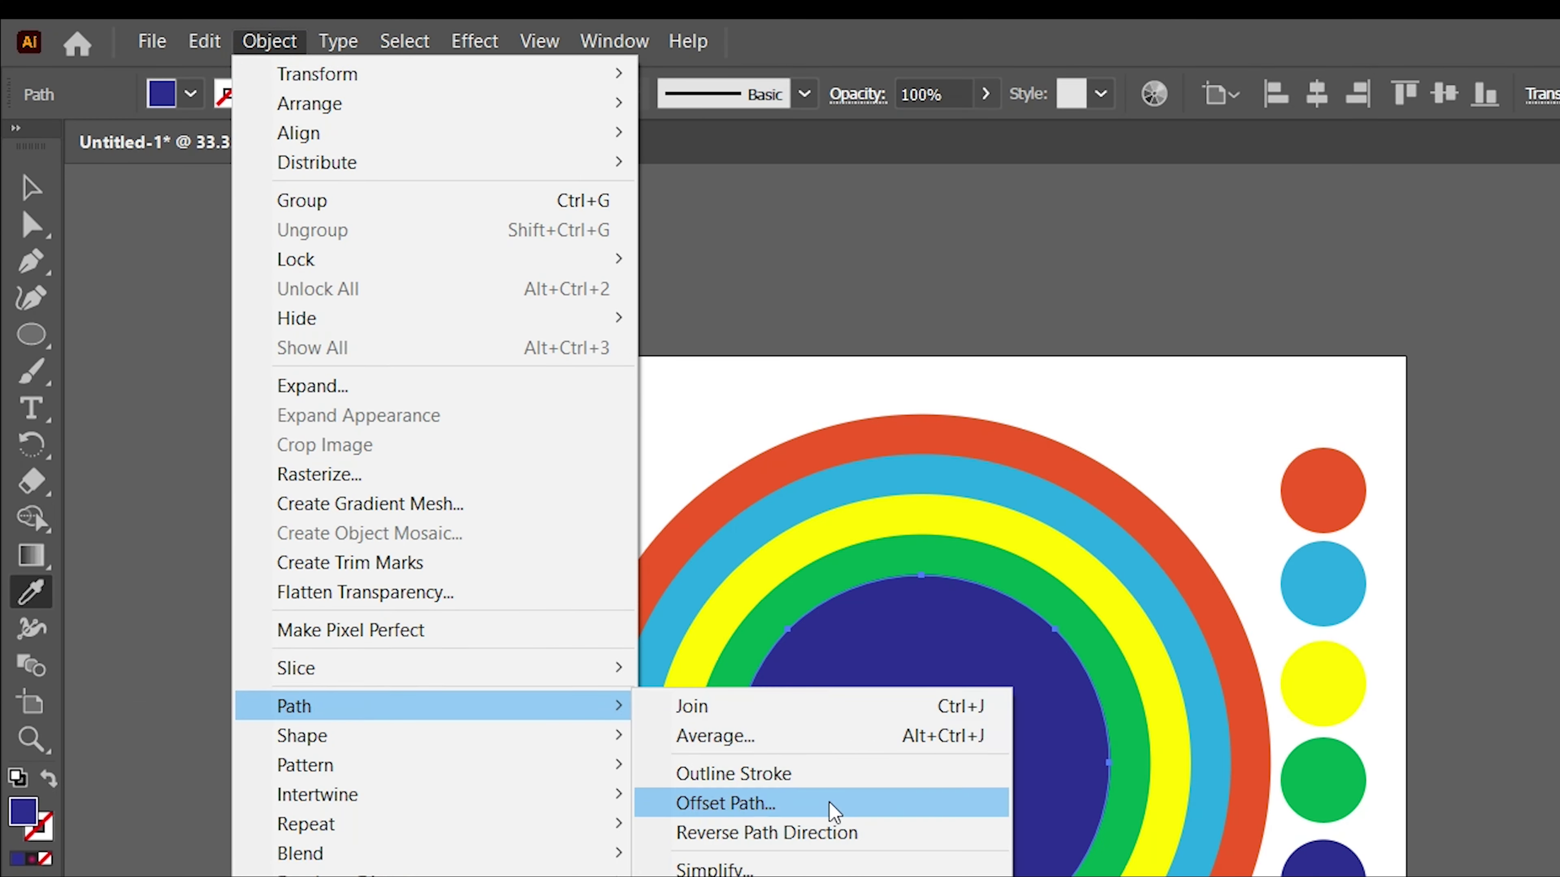
click(830, 803)
click(1320, 622)
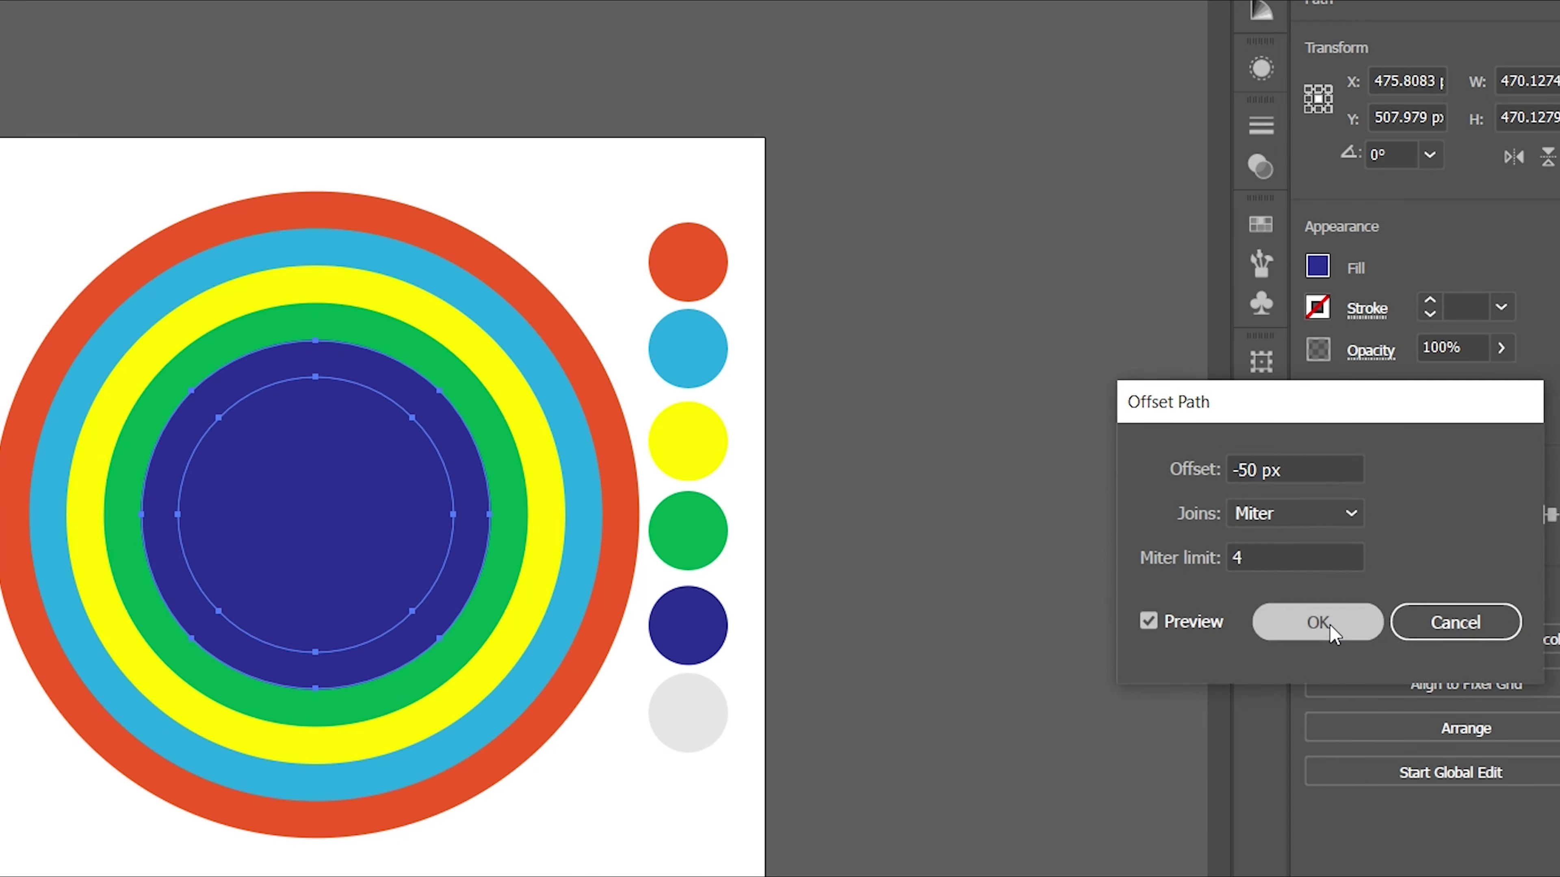
key(i)
click(876, 632)
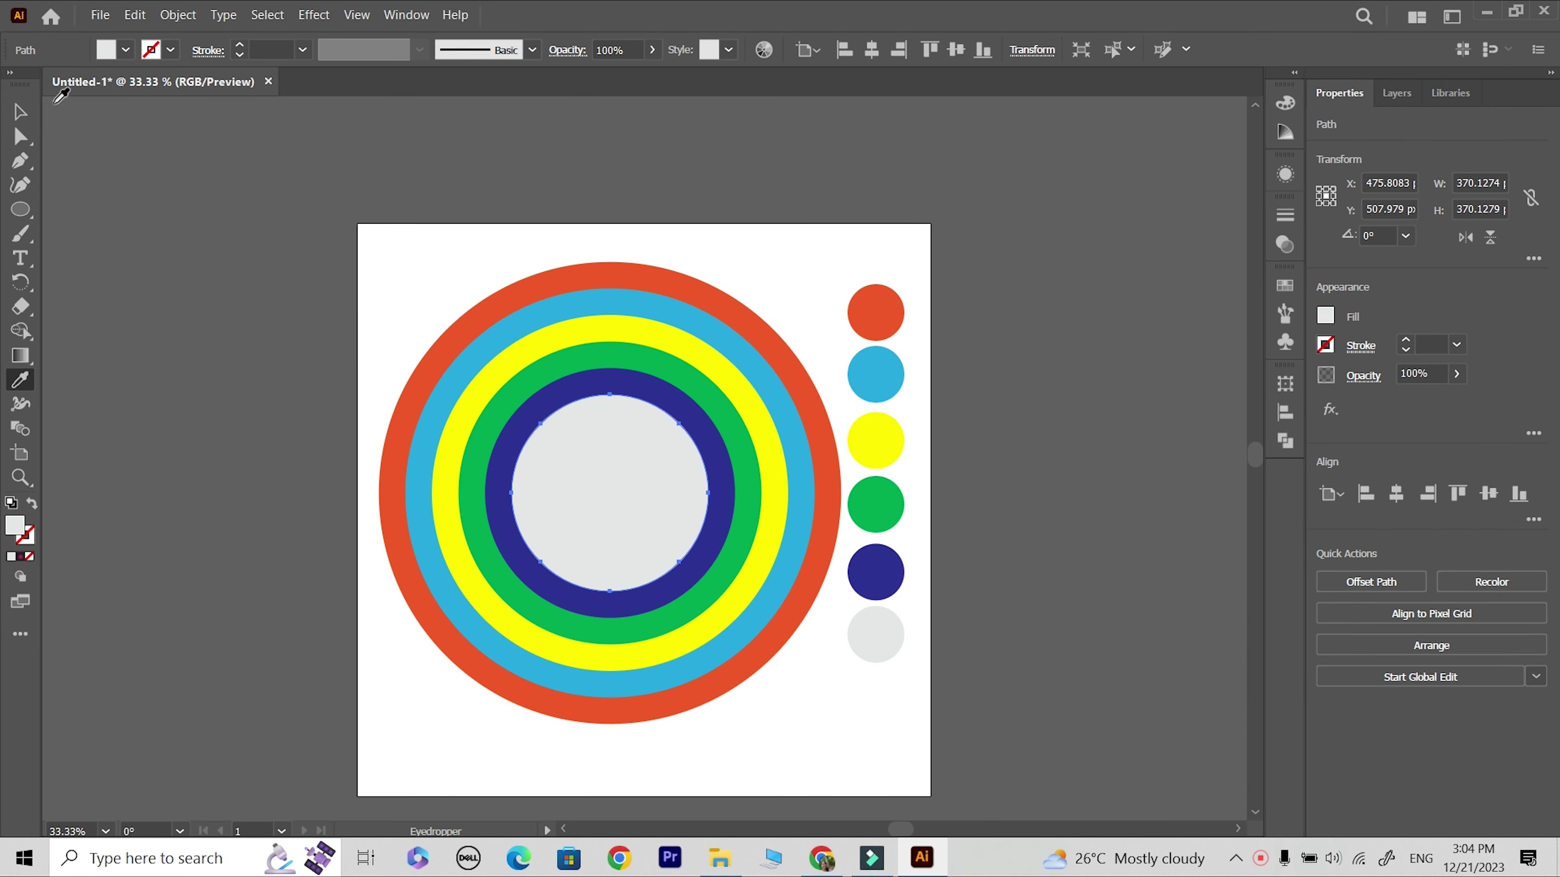
click(385, 258)
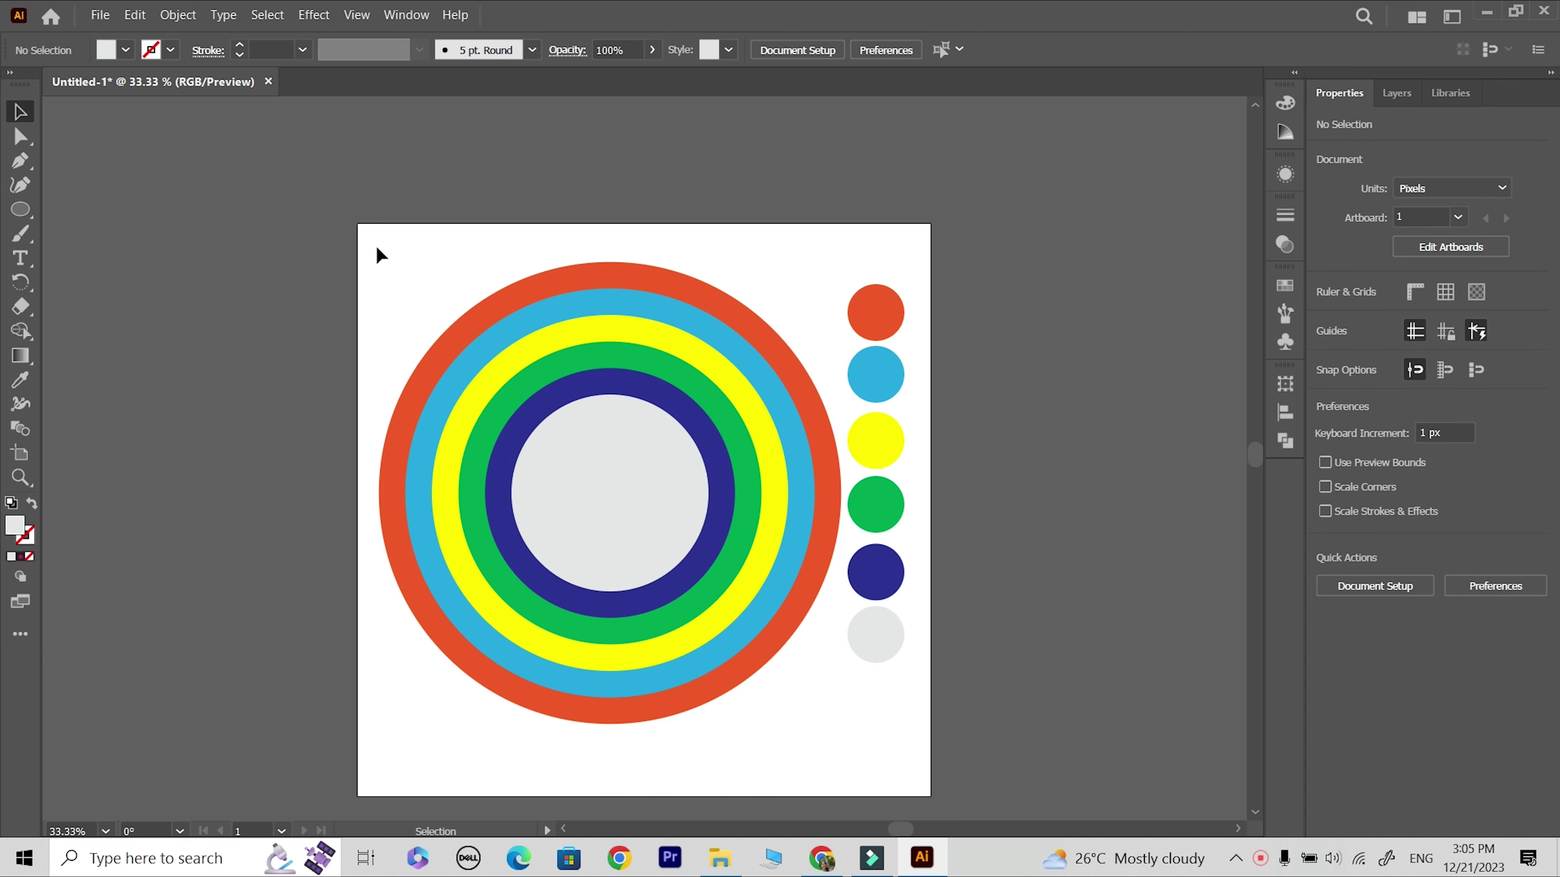
In Outline view, select the circles' bottom anchor points and delete the lower halves.
key(ctrl+y)
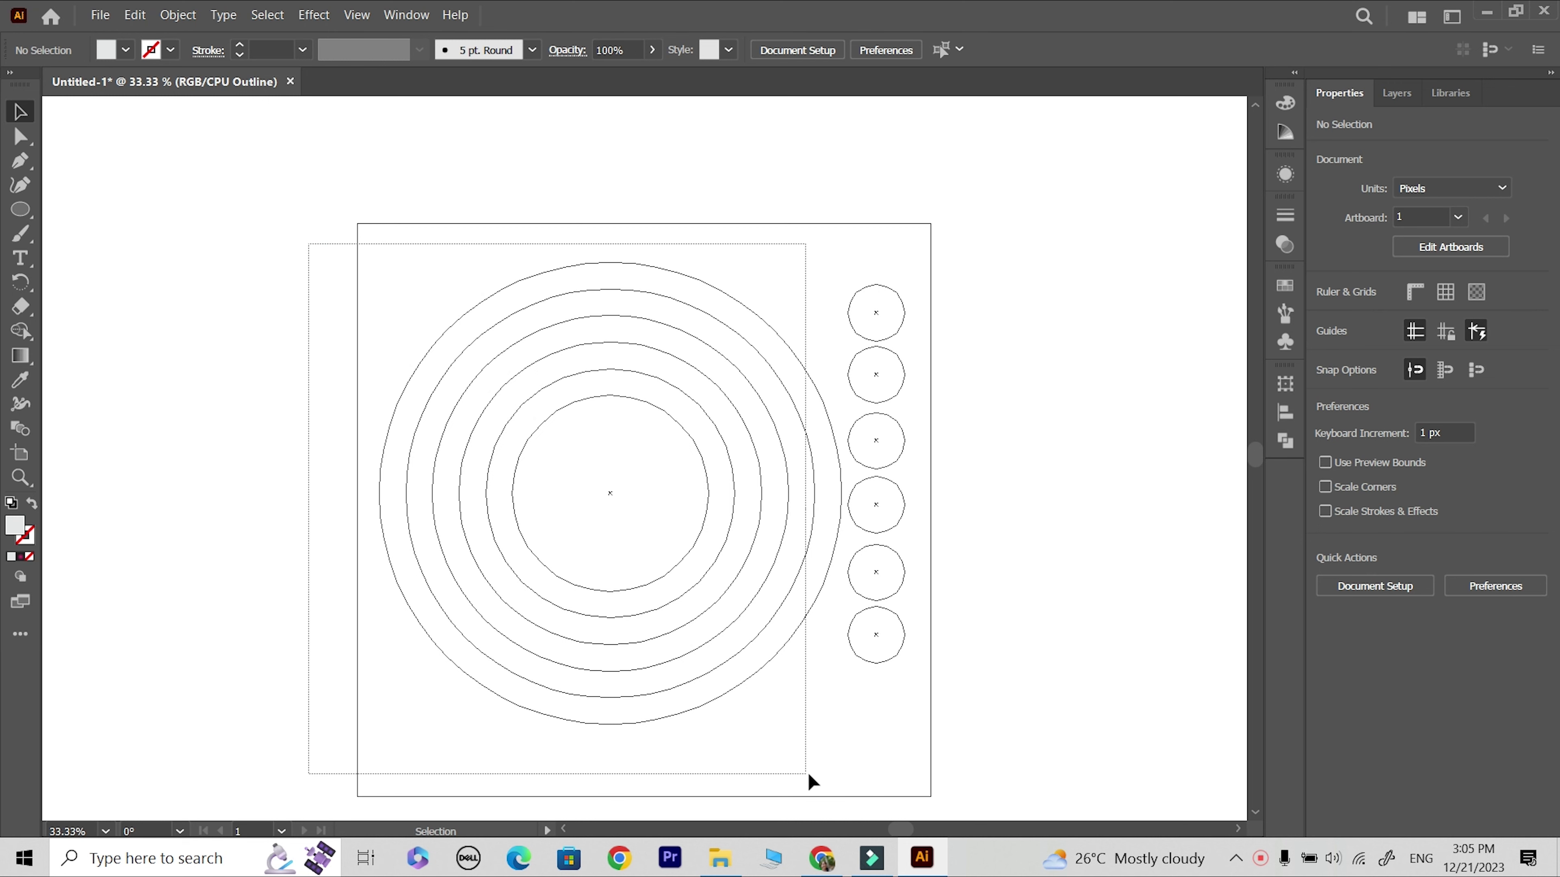
drag(729, 691, 843, 773)
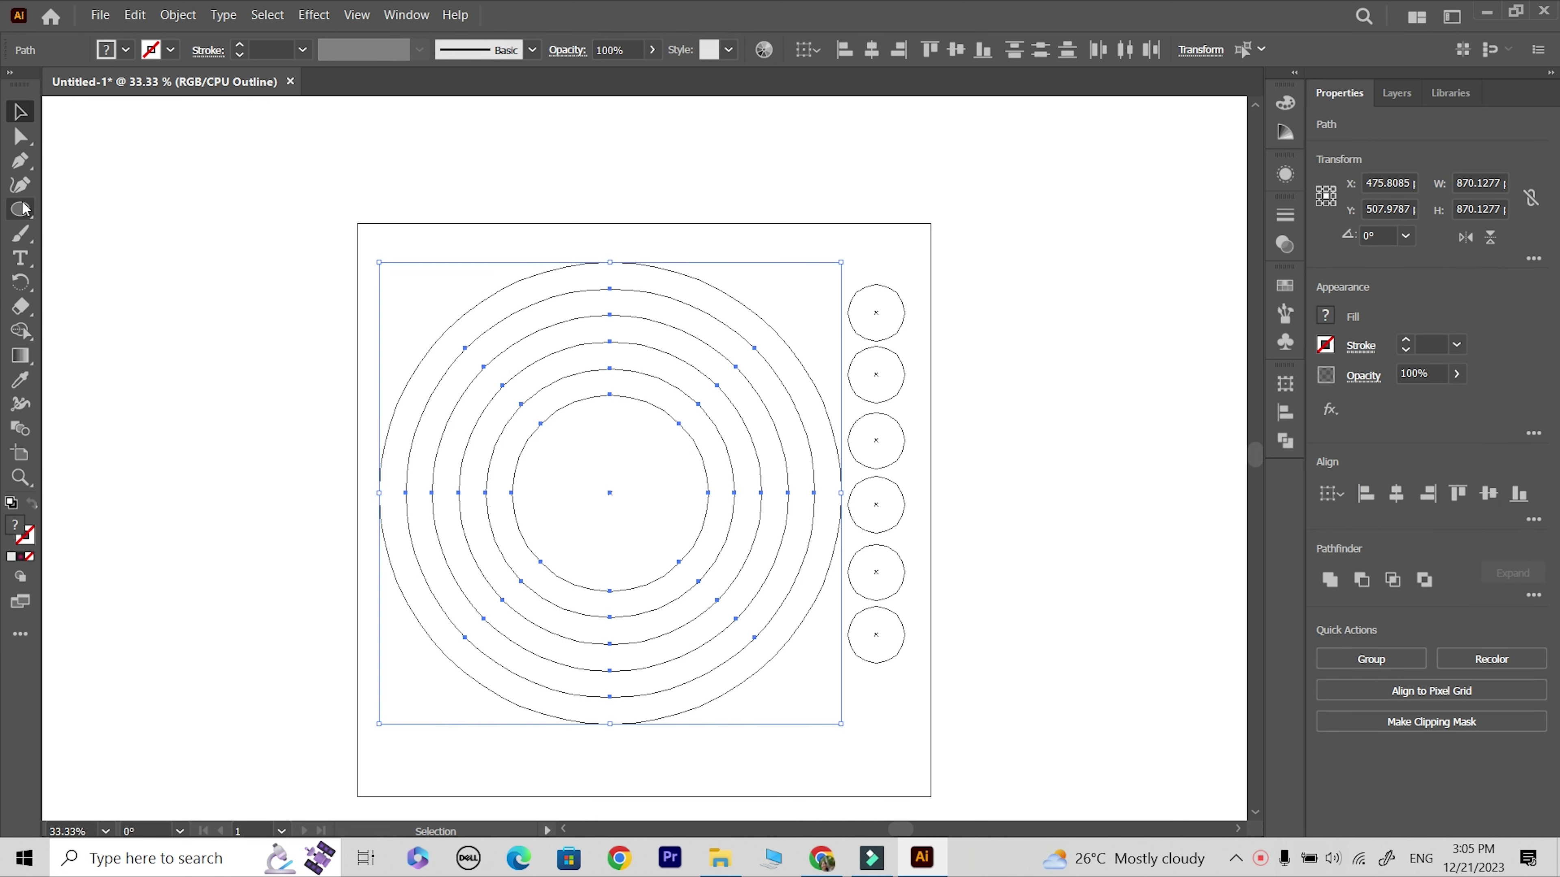
click(20, 135)
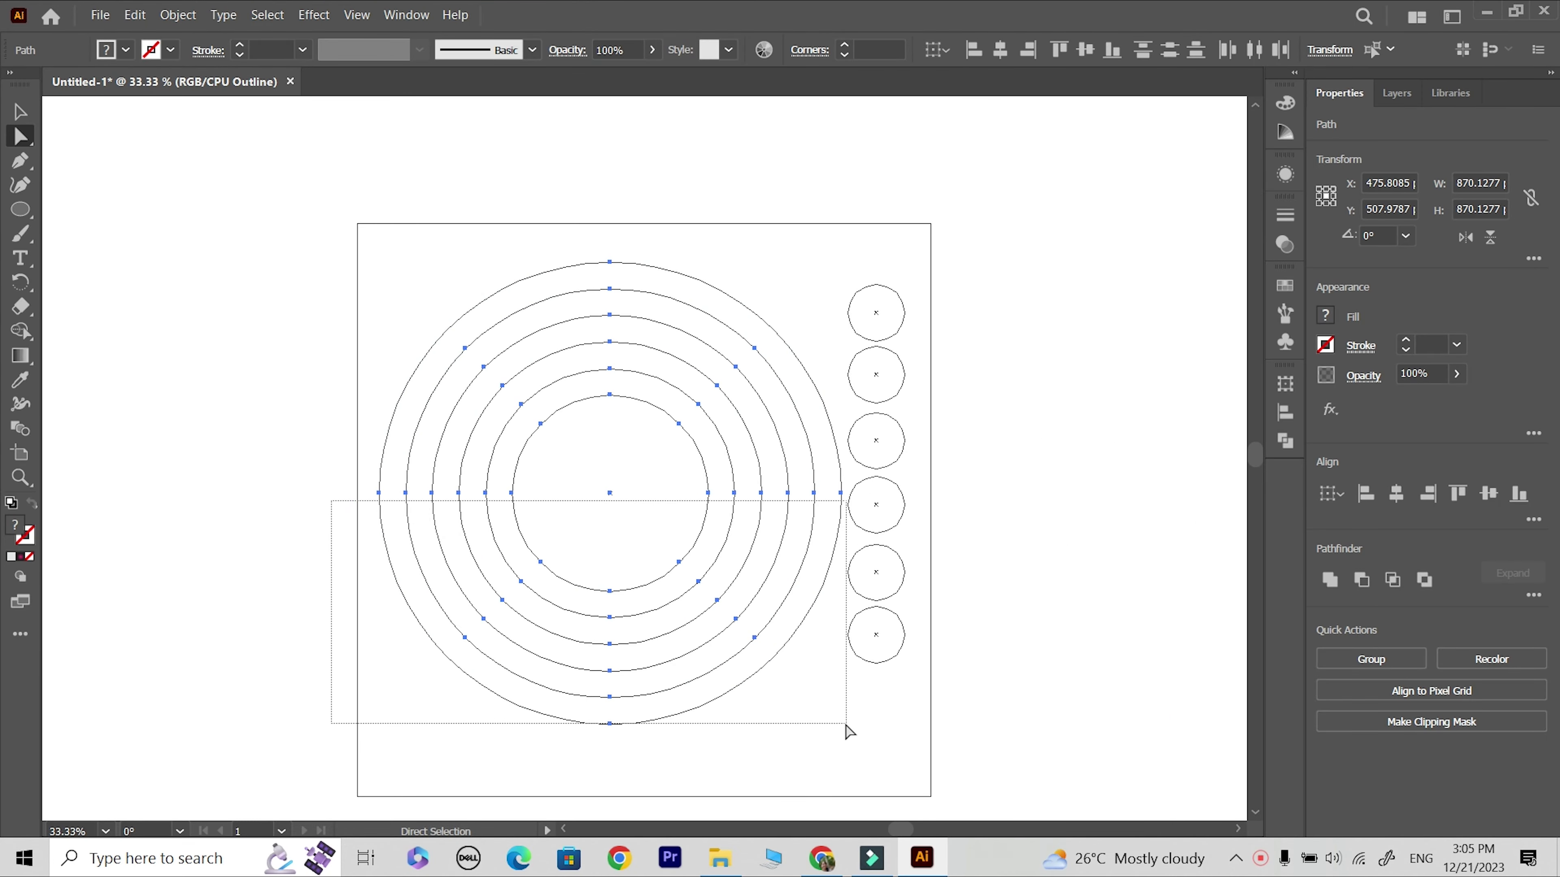
drag(846, 726, 846, 726)
key(Delete)
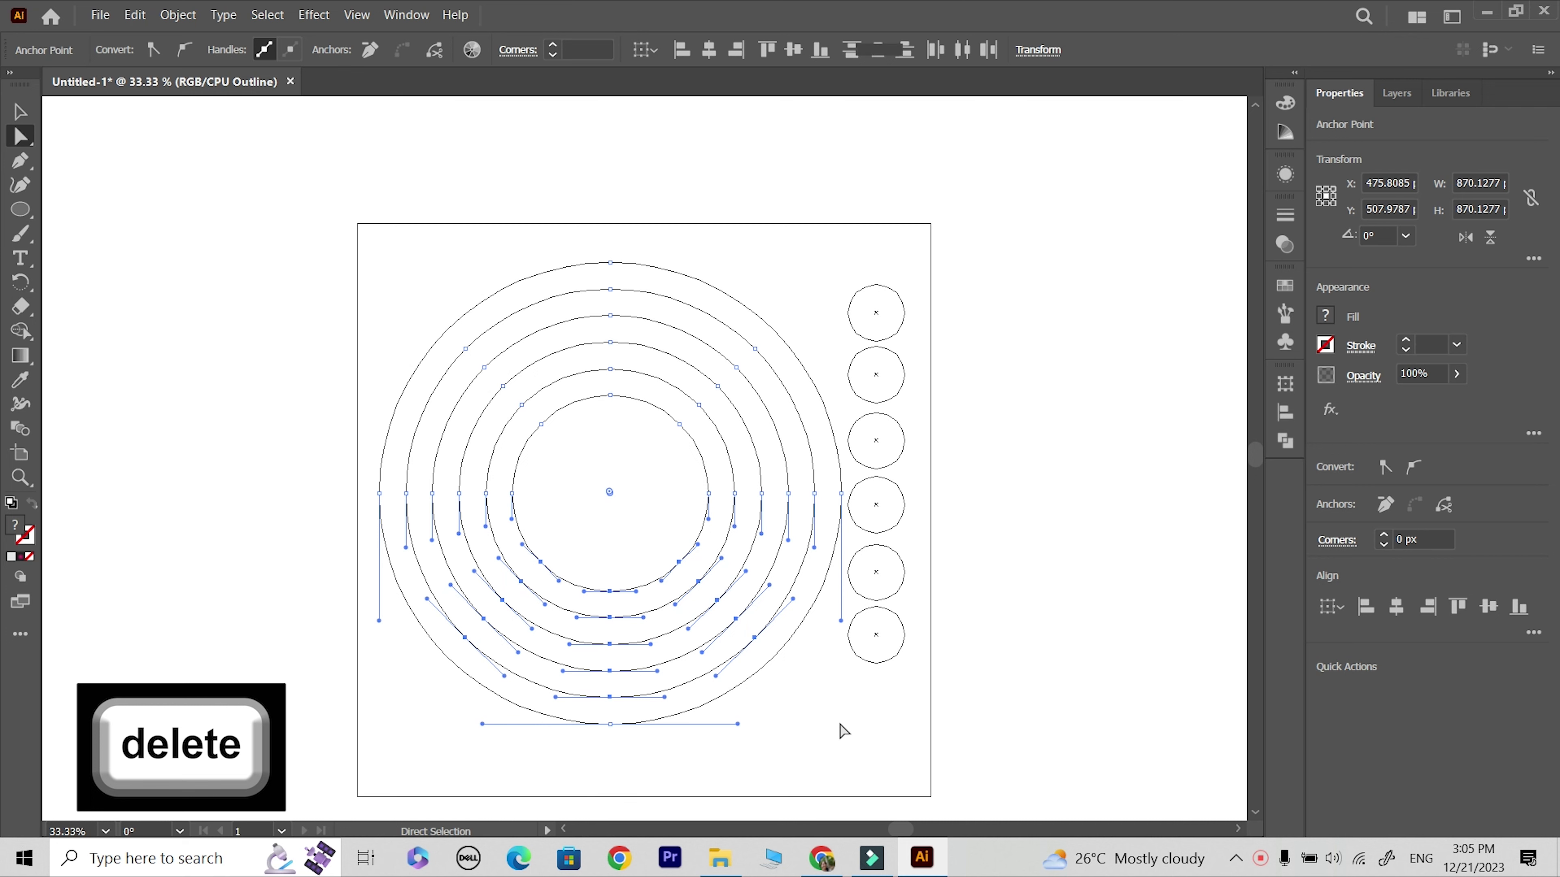
click(22, 110)
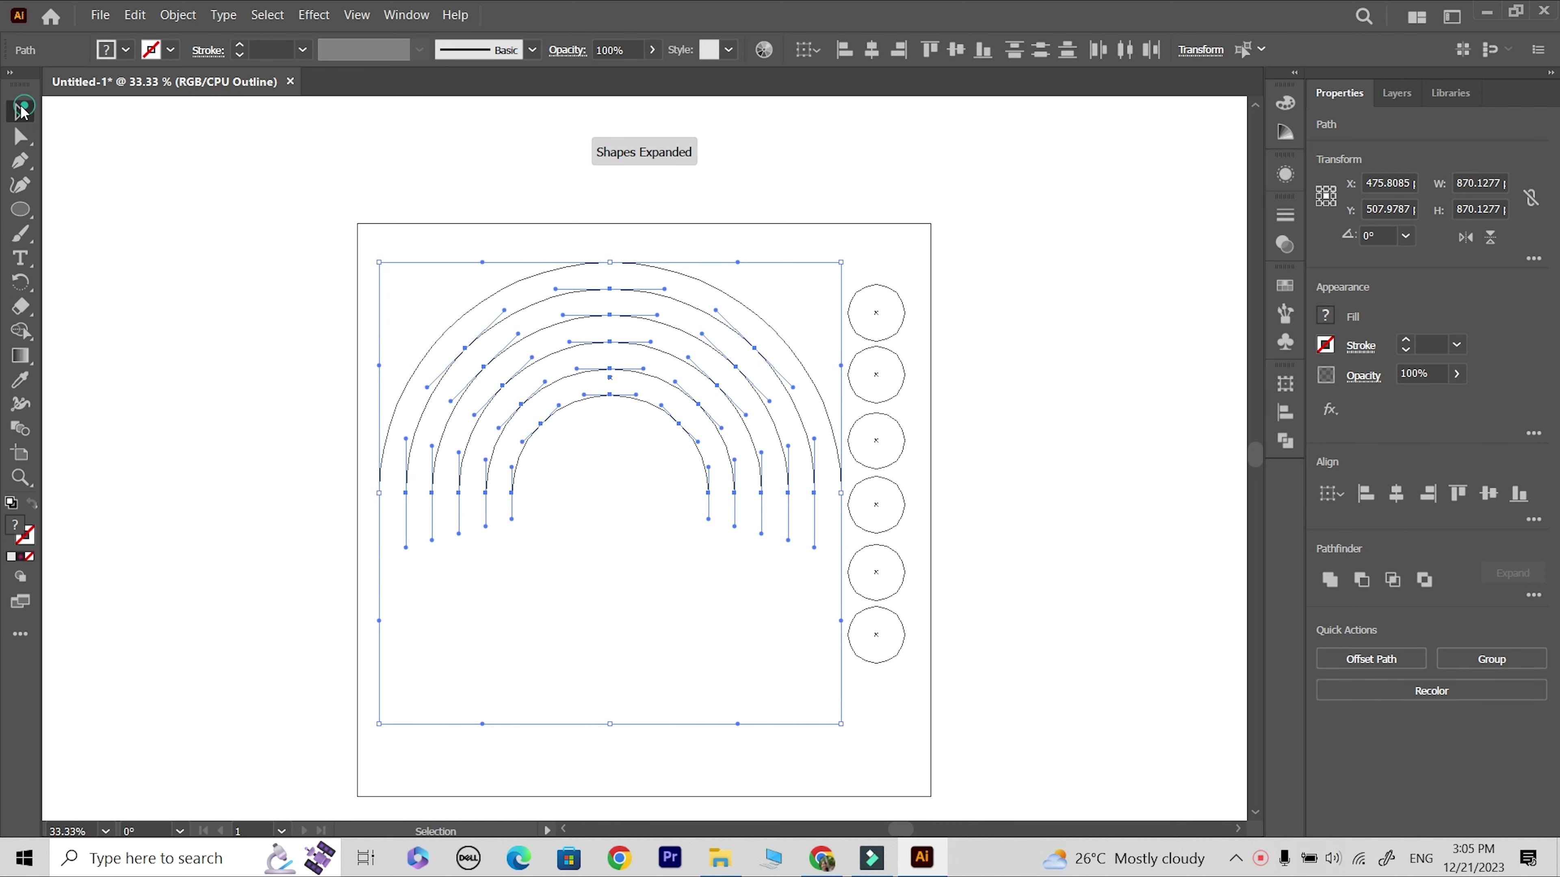
click(139, 184)
Return to Preview mode and zoom in on the rainbow arch.
key(ctrl+y)
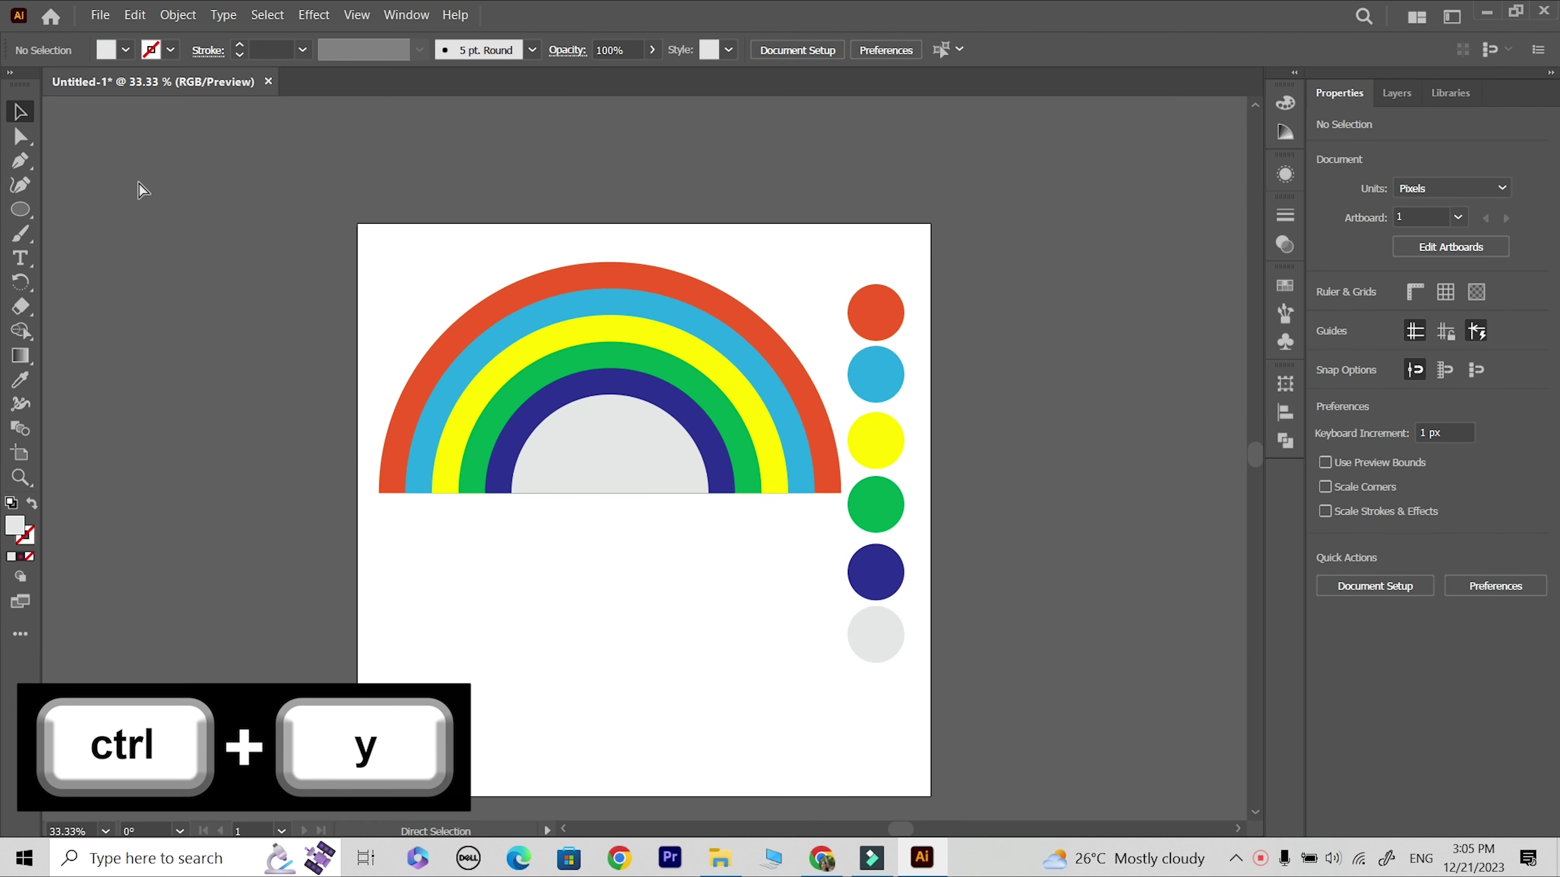
click(599, 465)
click(581, 625)
key(z)
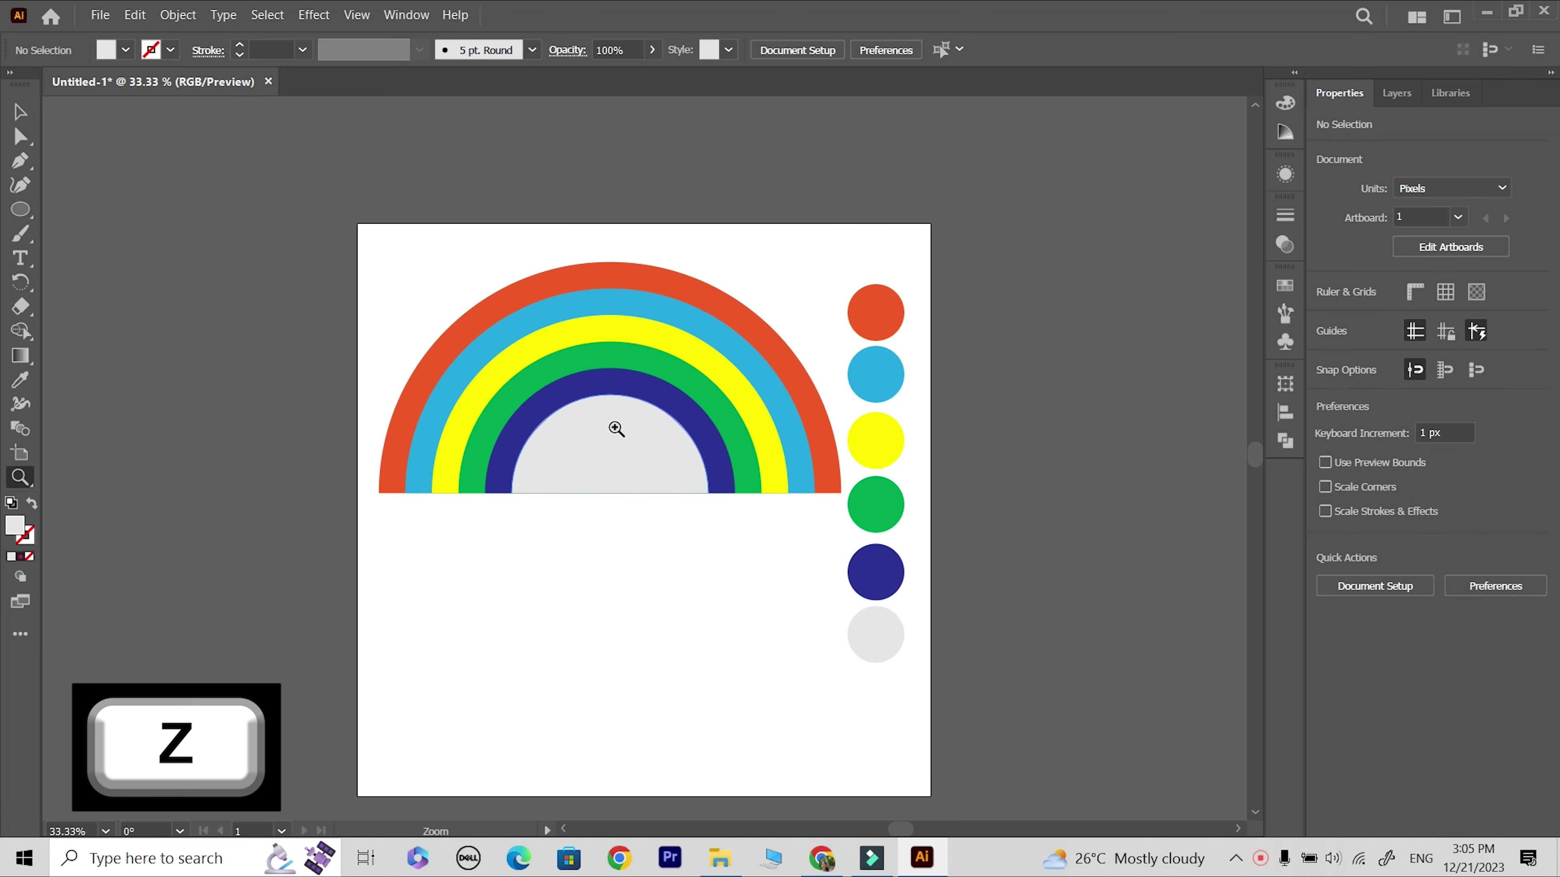
click(638, 410)
click(19, 112)
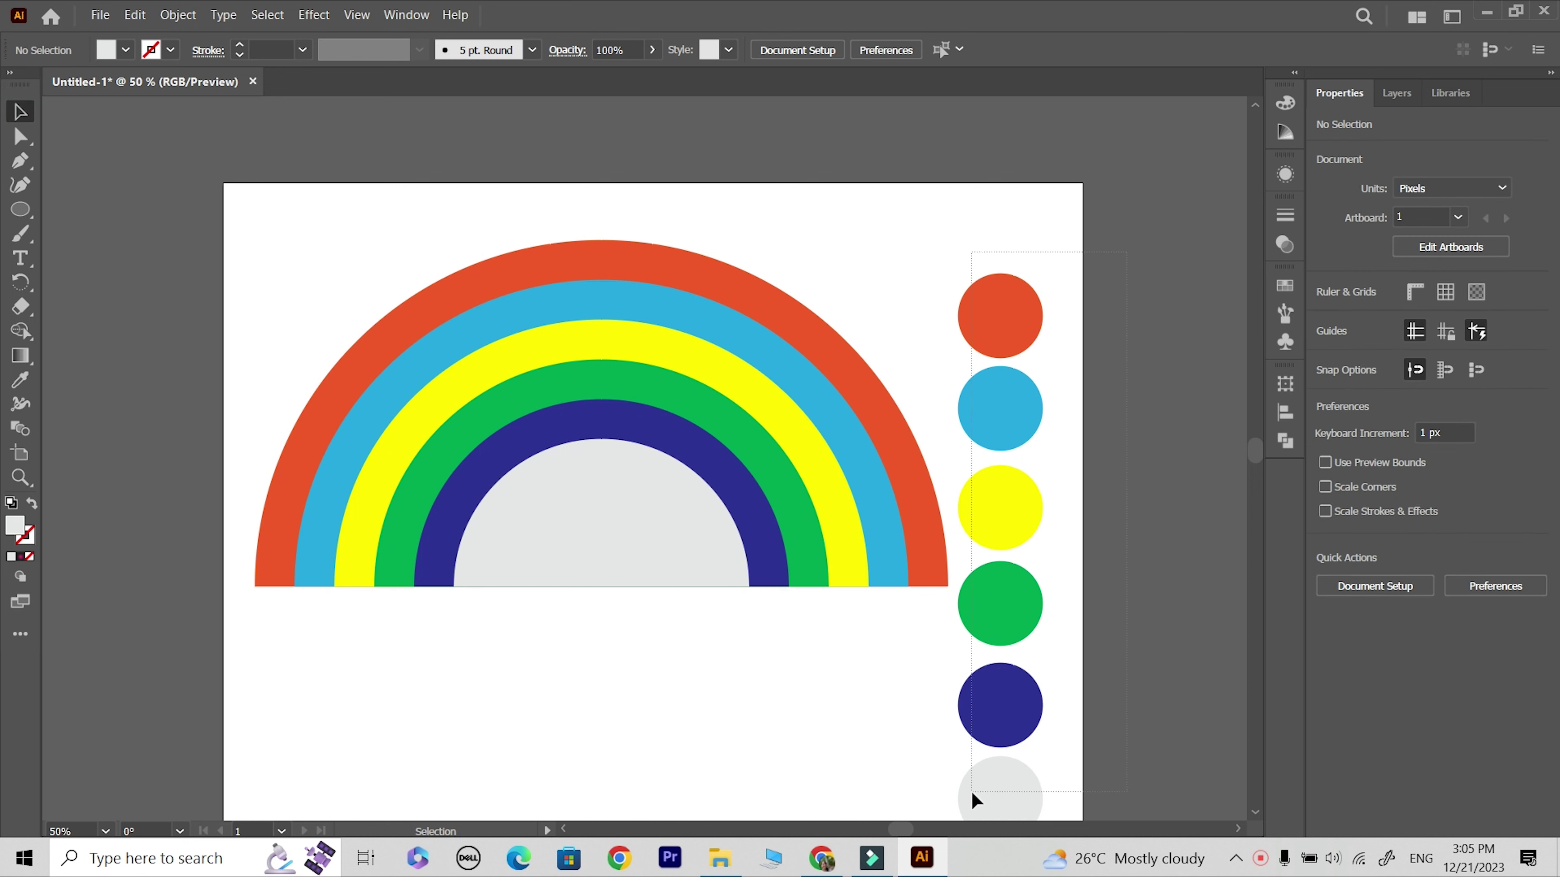
Delete the column of colour sample circles and shift the rainbow lower right.
drag(1127, 252, 972, 793)
key(Delete)
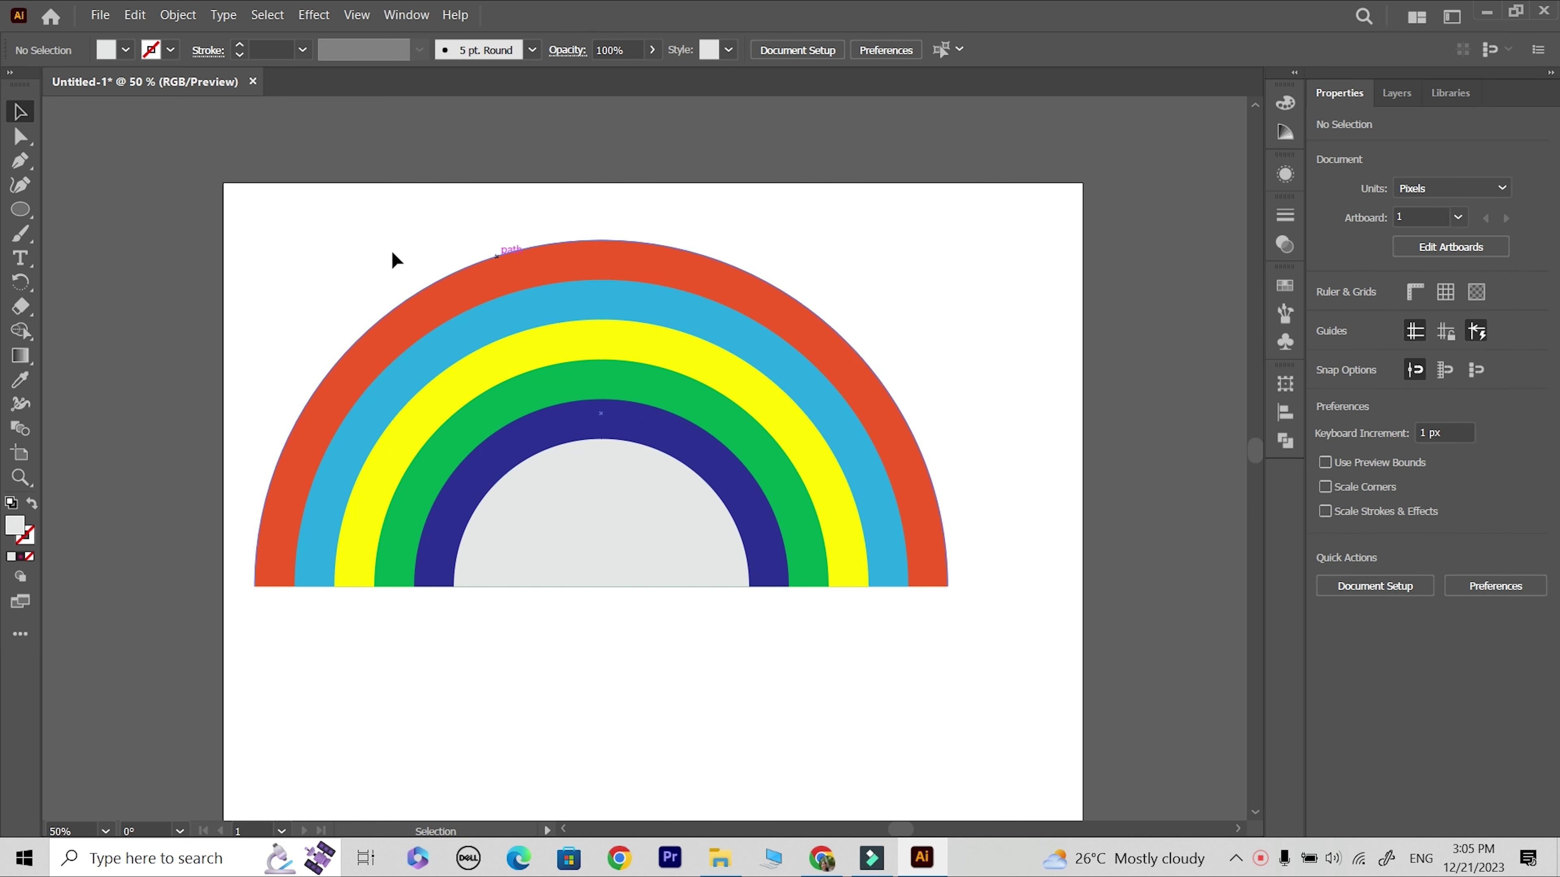
drag(834, 524, 896, 566)
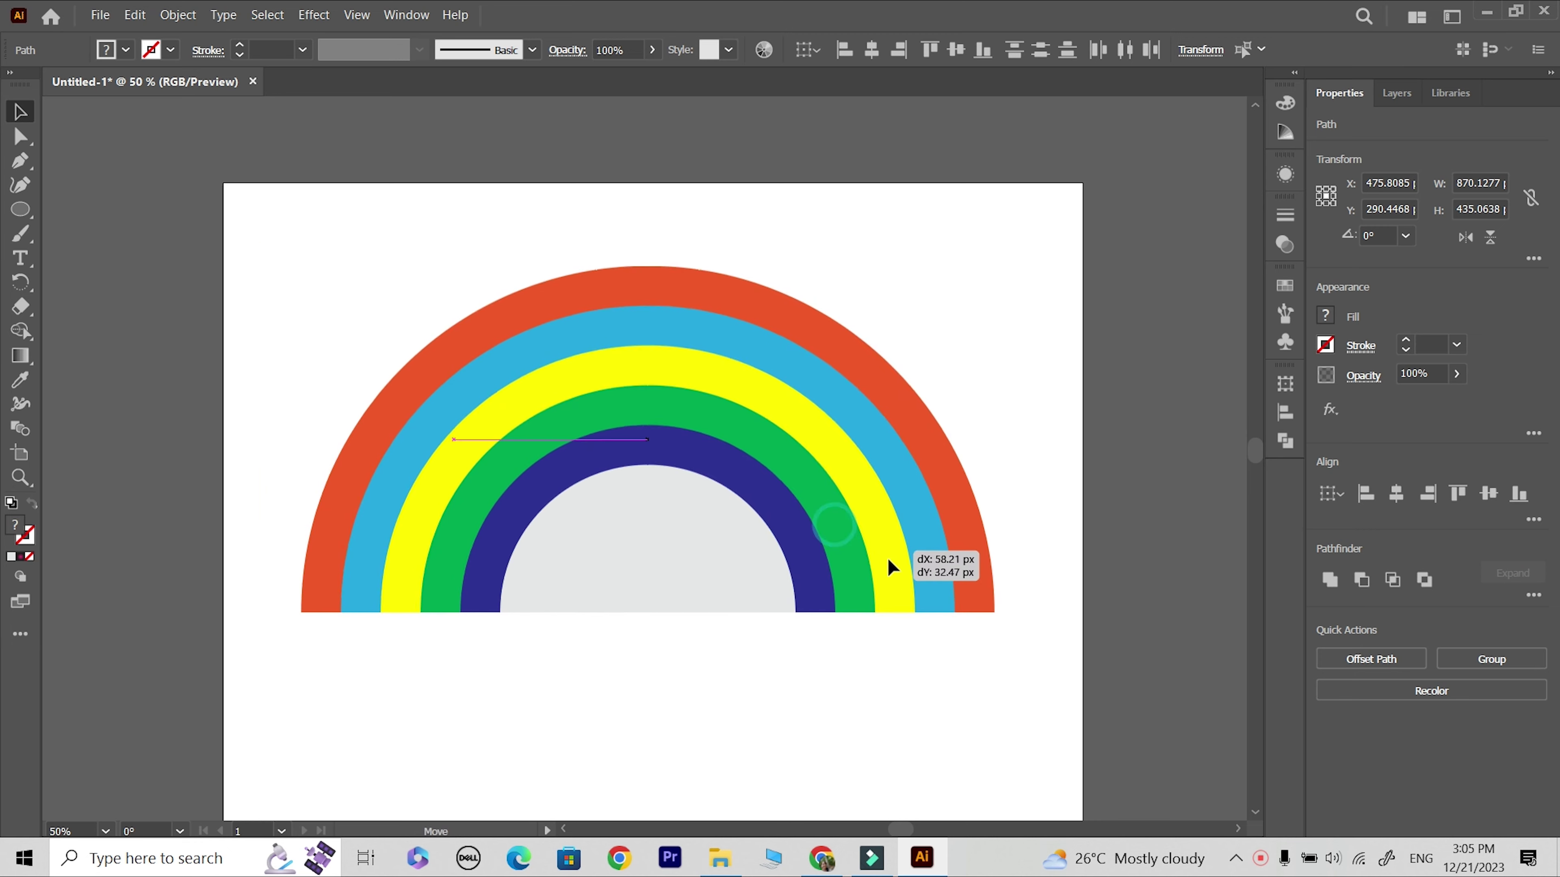
click(1024, 724)
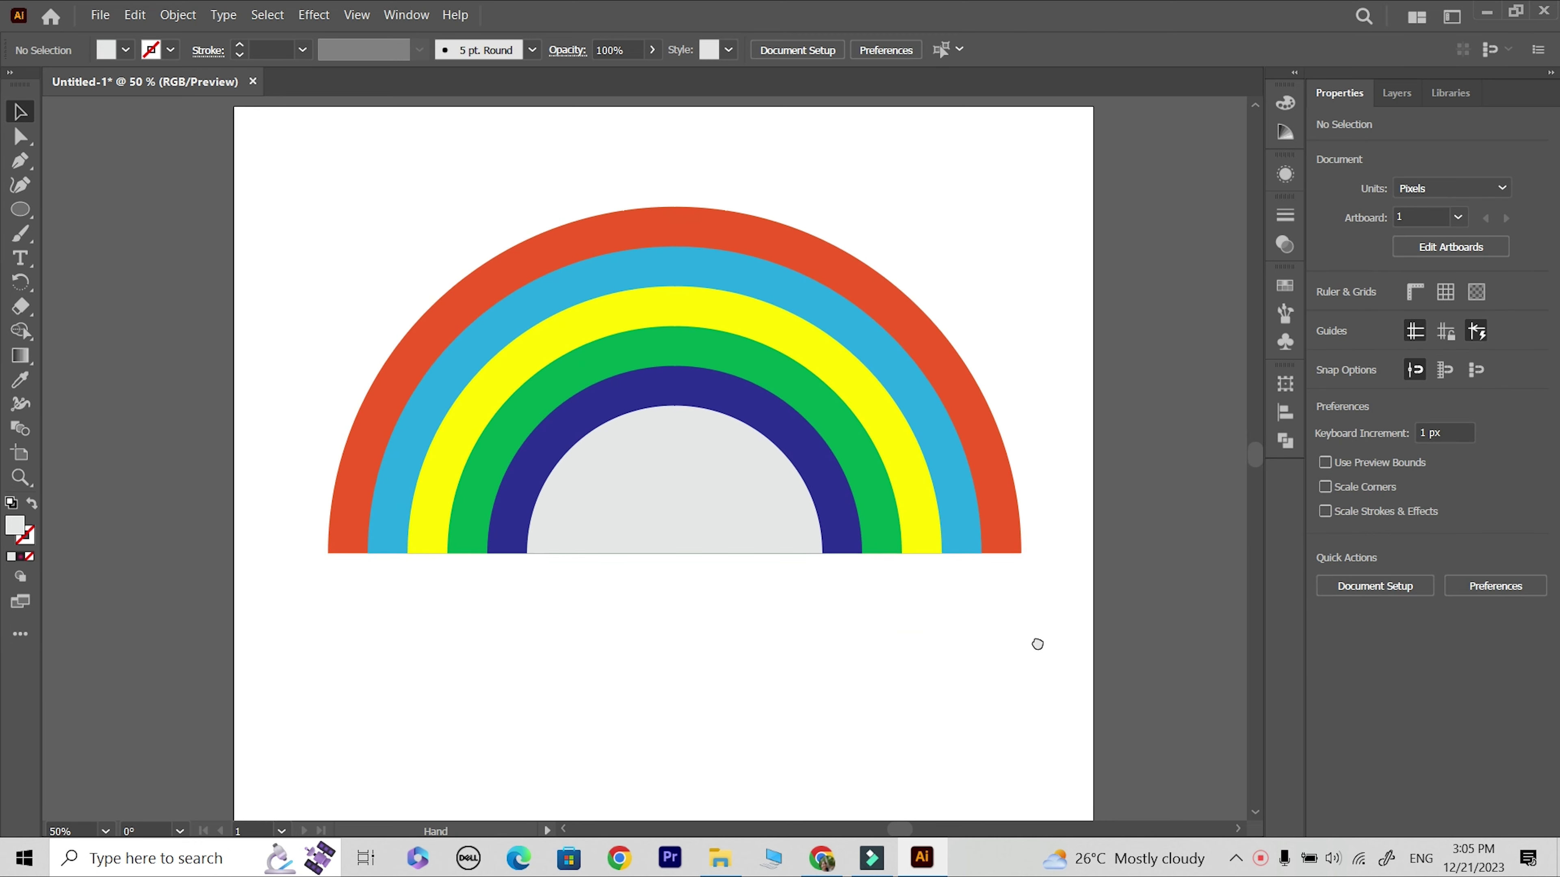
drag(1026, 734, 1037, 647)
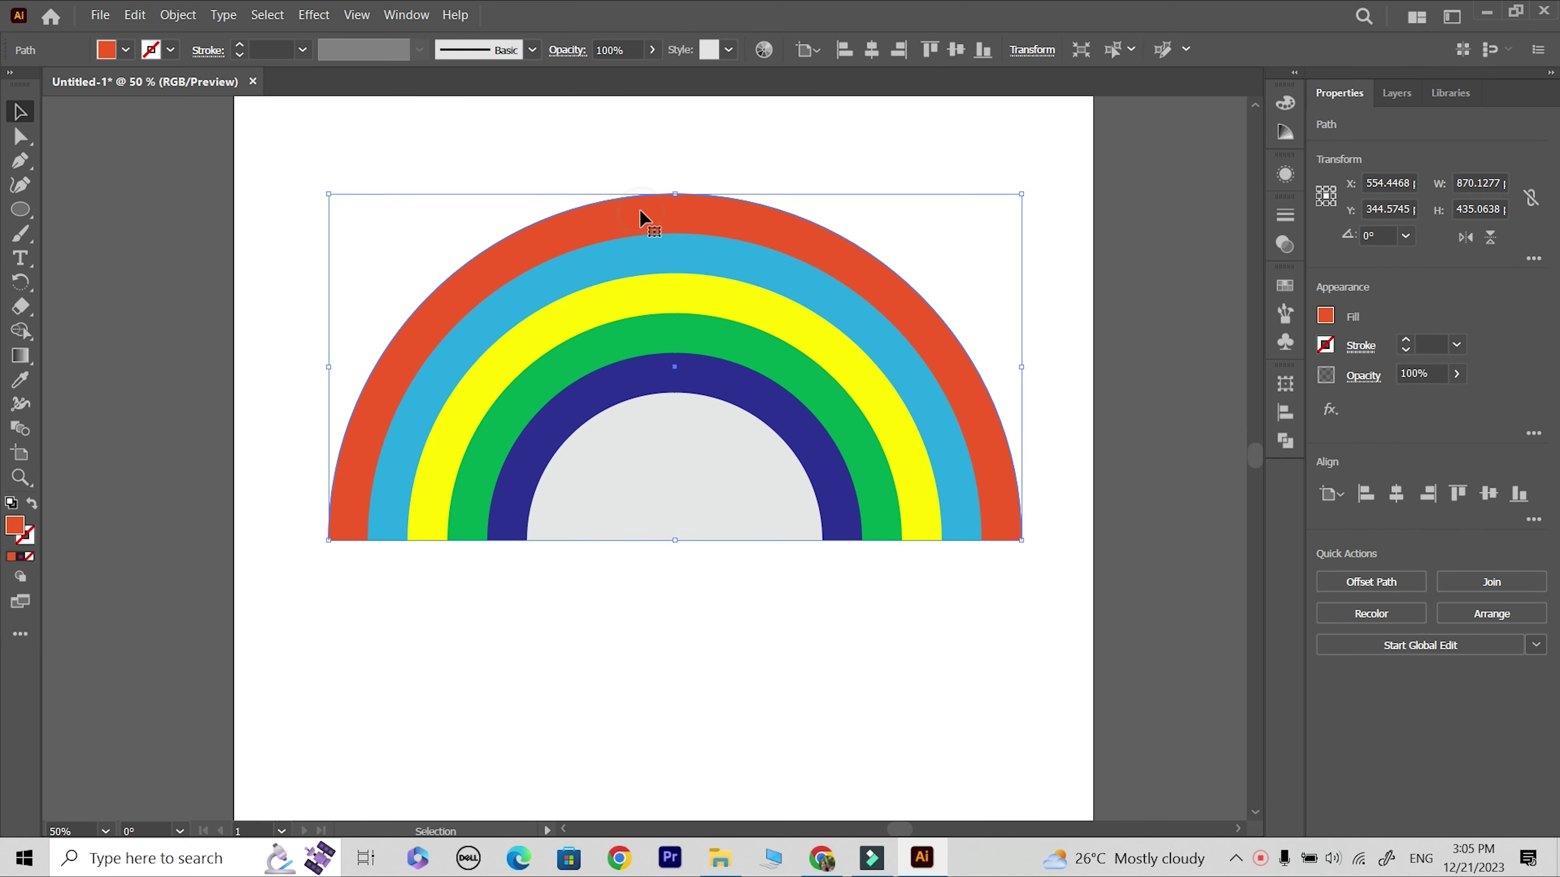
Test-drag the red and blue arcs, undo both moves, and select the blue arc.
drag(640, 212, 745, 137)
key(ctrl+z)
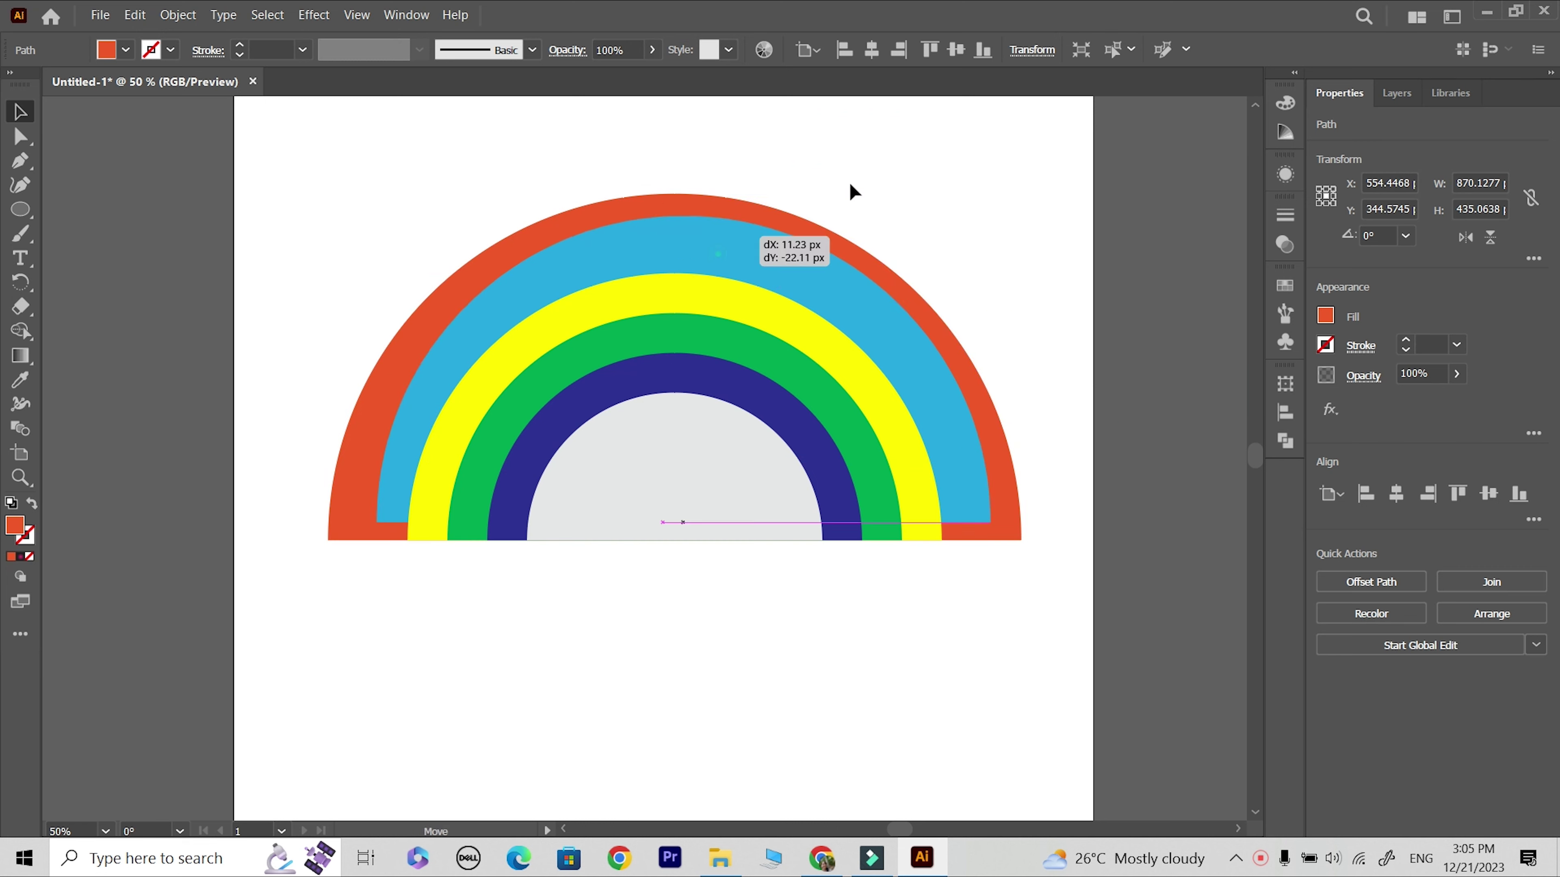
drag(719, 269, 996, 149)
key(ctrl+z)
click(463, 307)
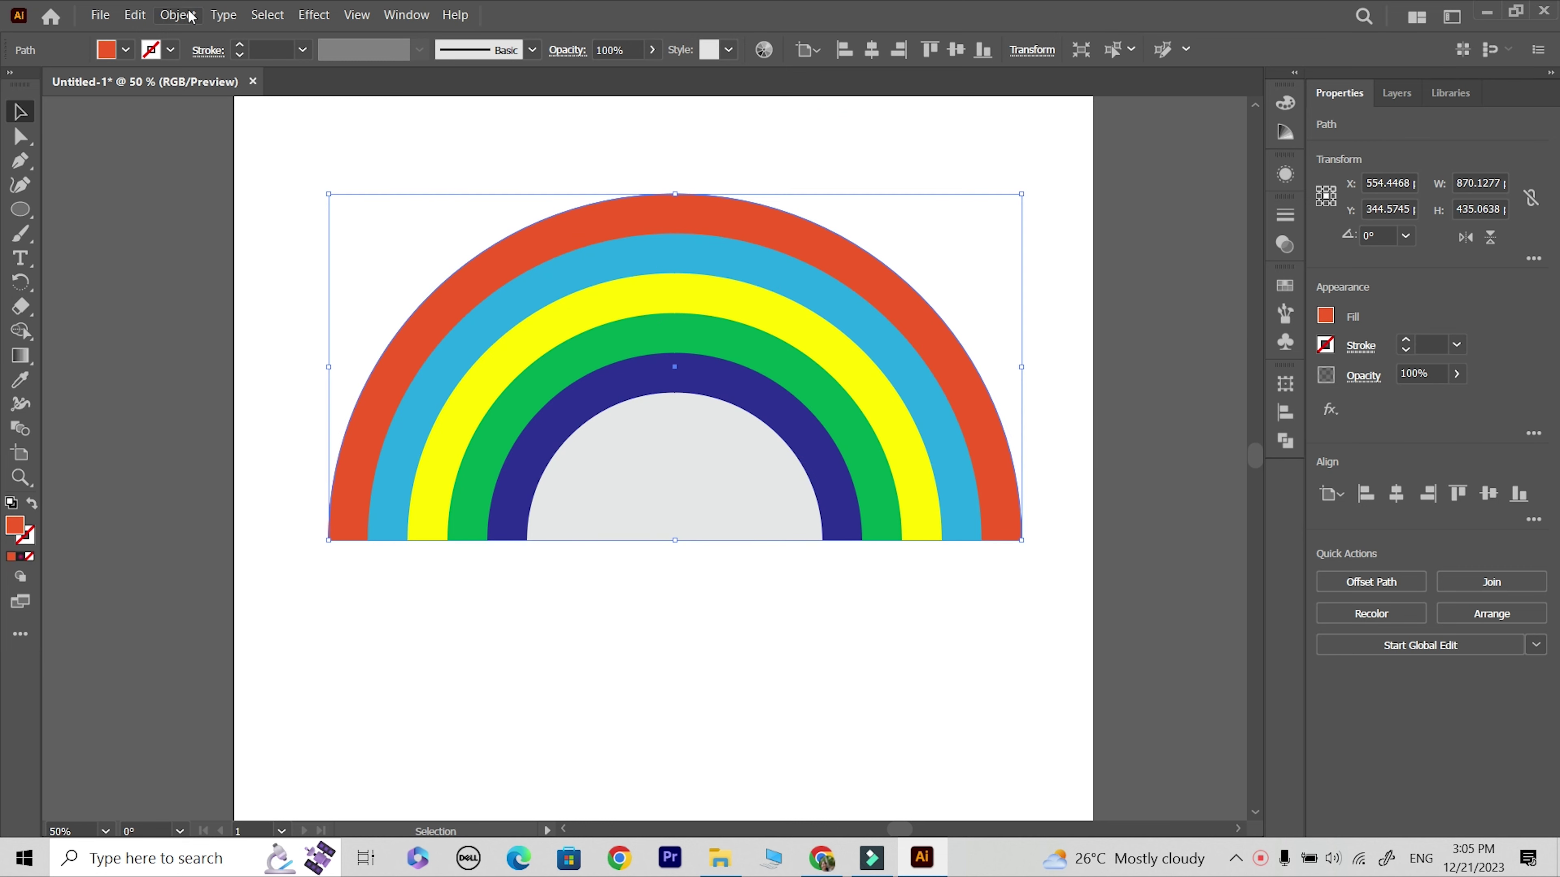
key(ctrl+shift+a)
click(611, 255)
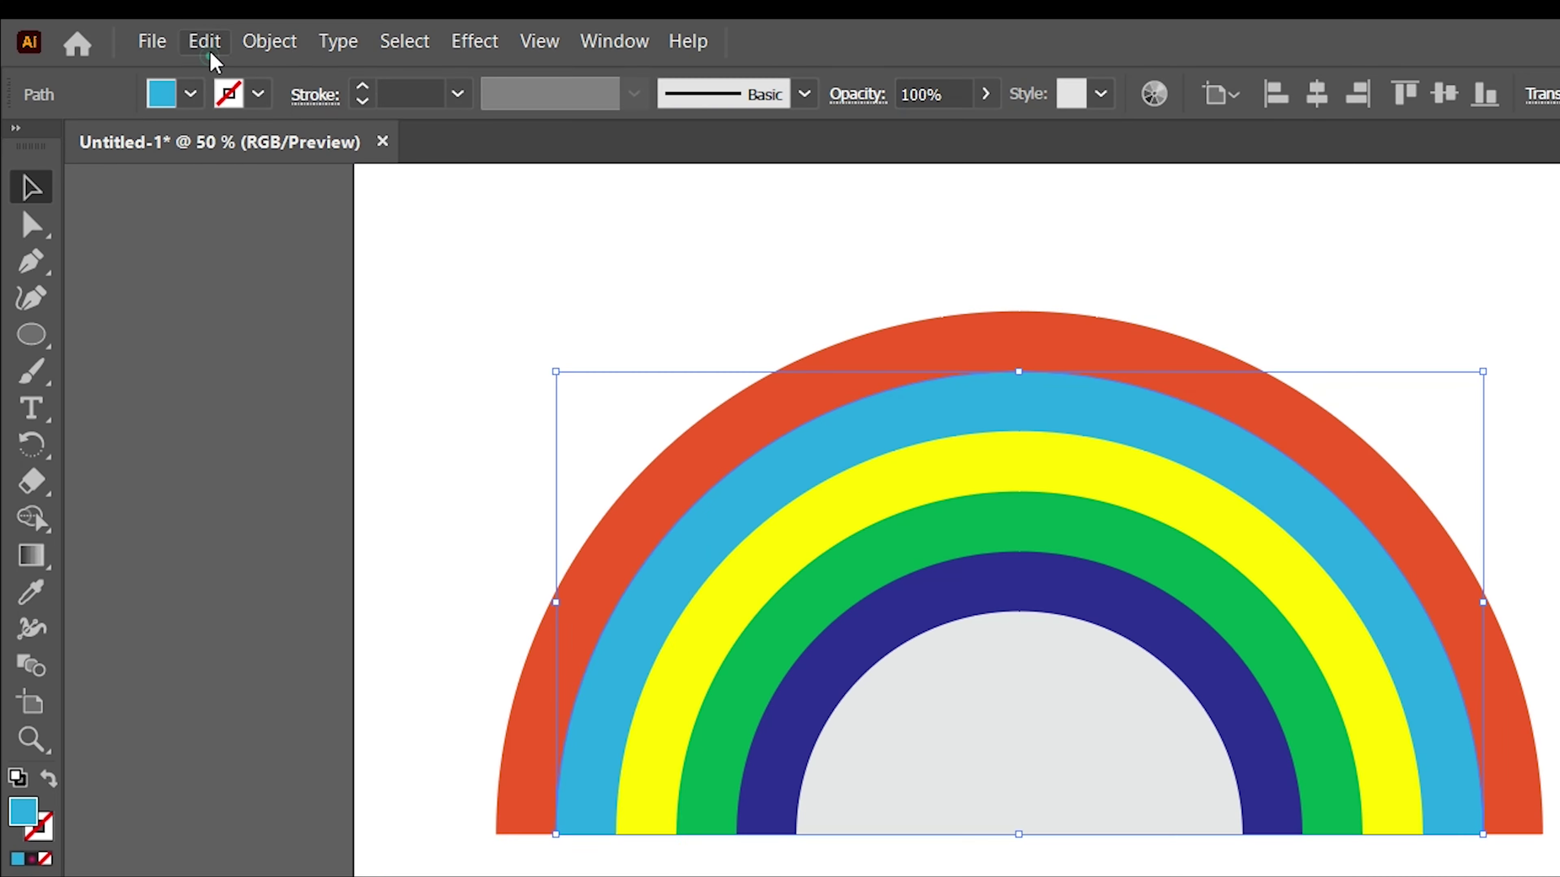
Copy the blue arc and paste it in place.
click(214, 62)
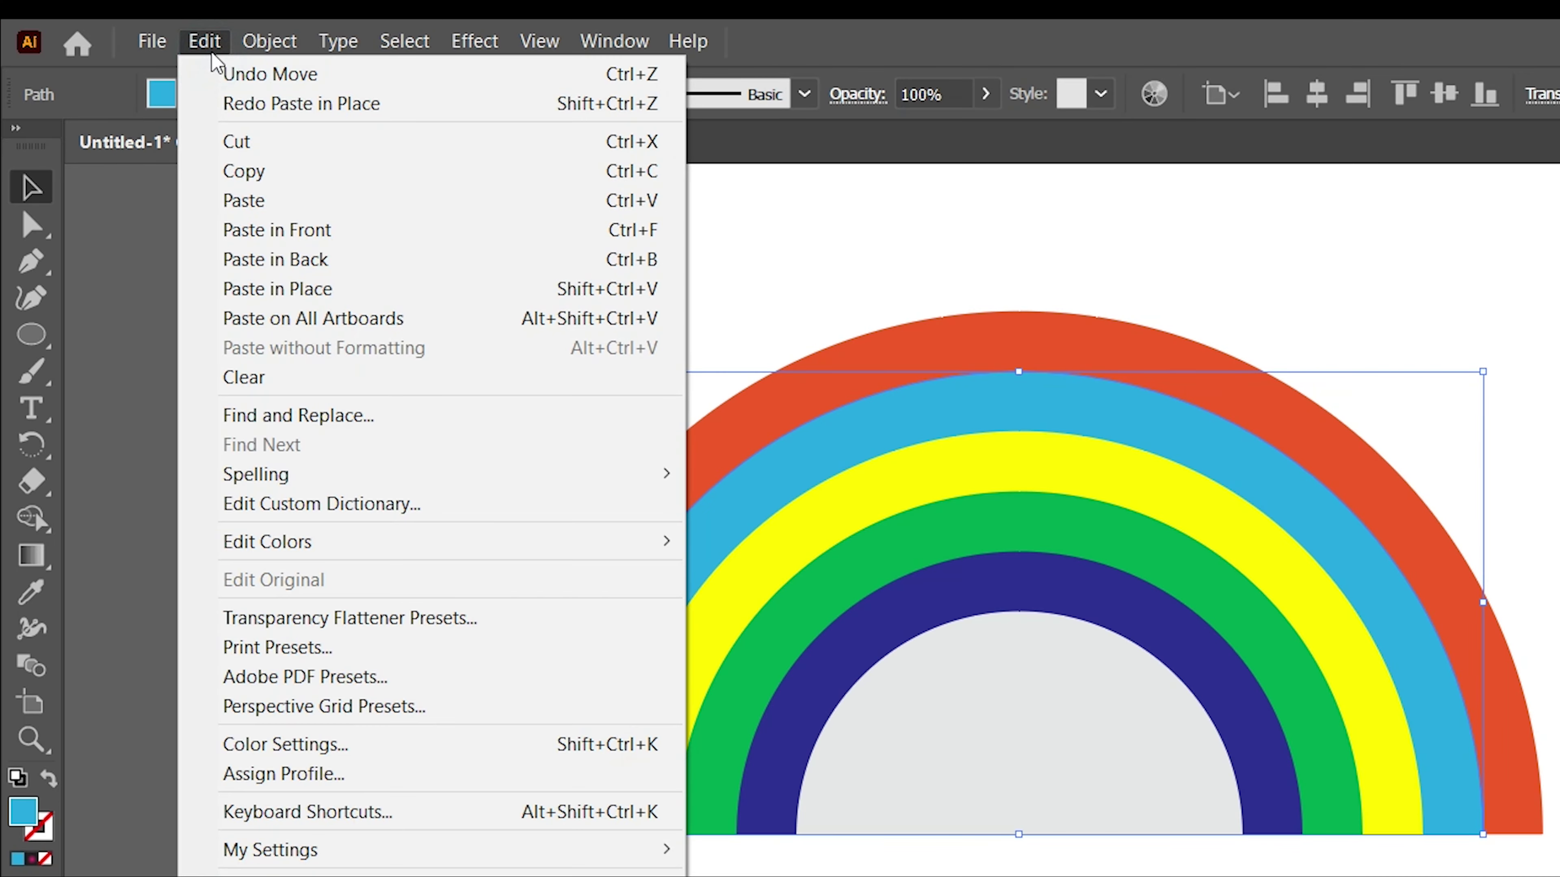
click(246, 169)
click(209, 43)
click(276, 290)
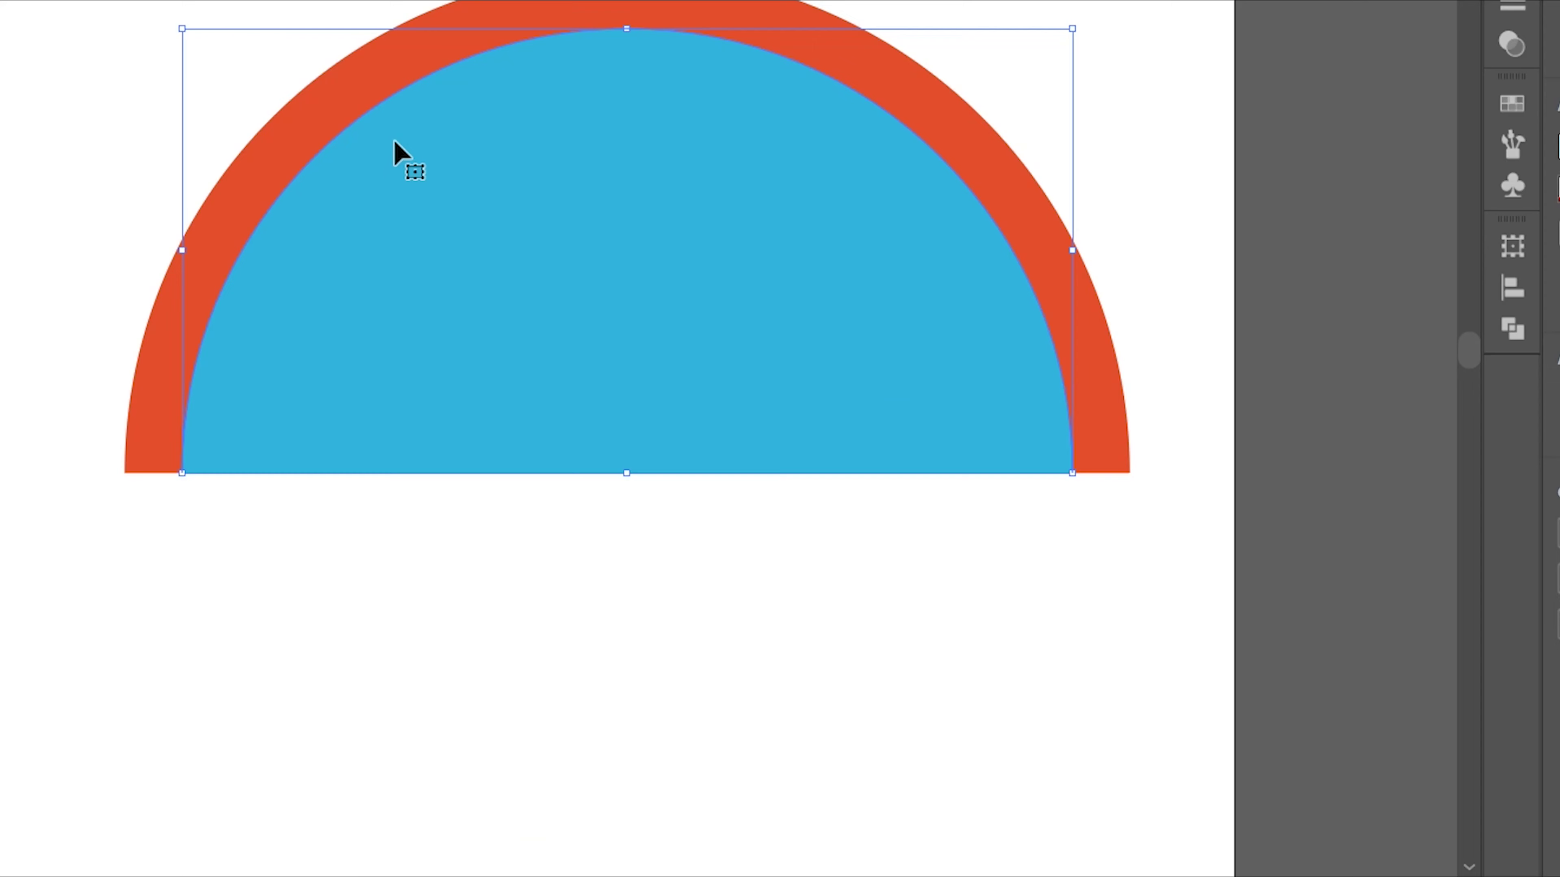
Send the blue copy backward four times until it sits behind the yellow arc.
right_click(448, 116)
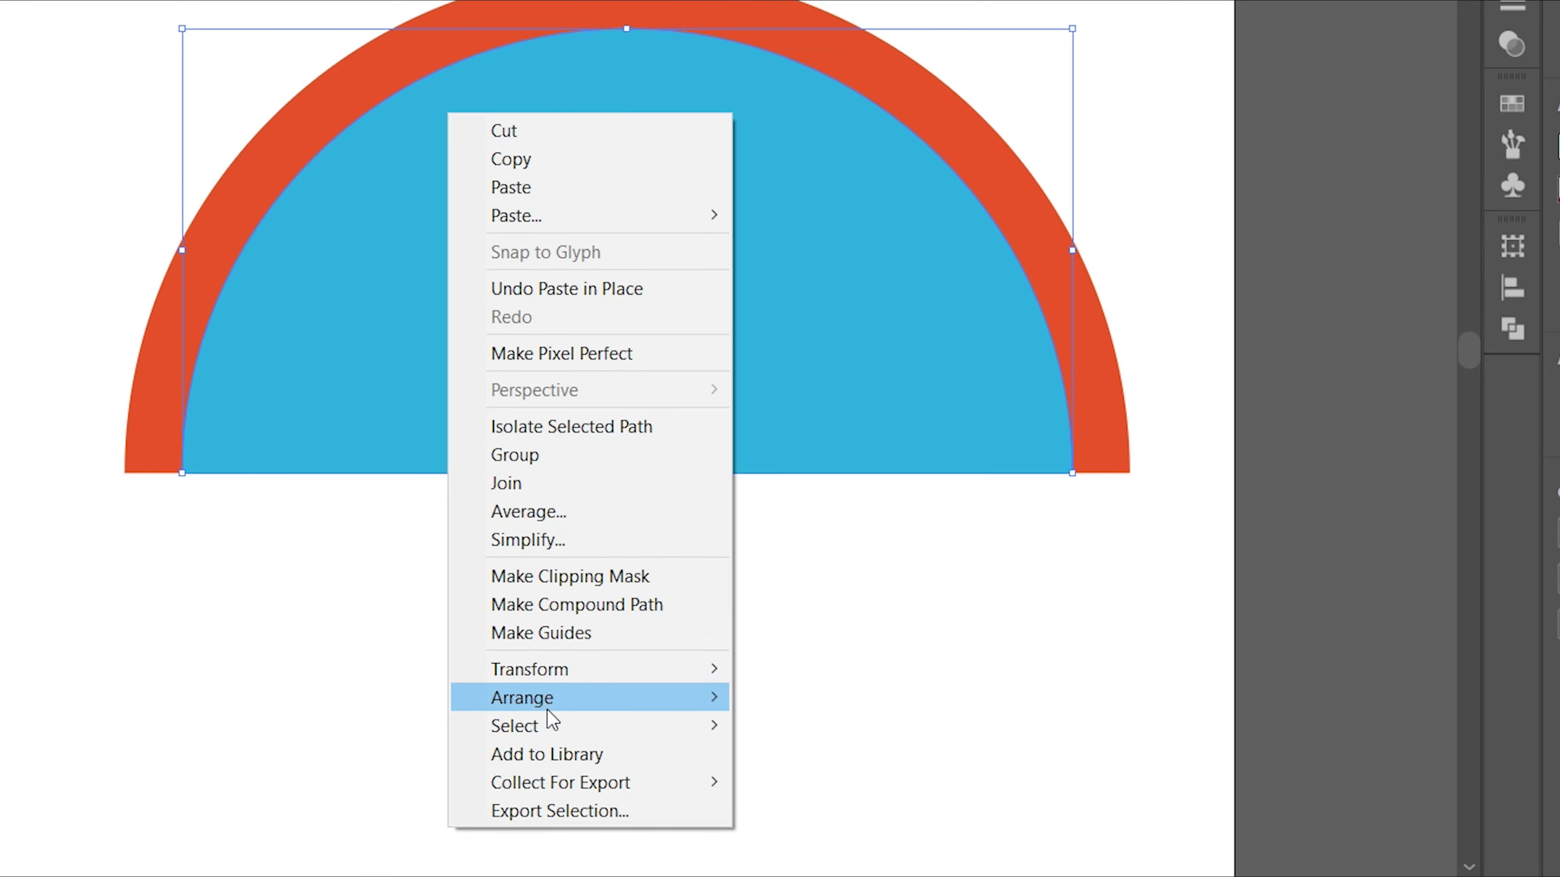
click(842, 771)
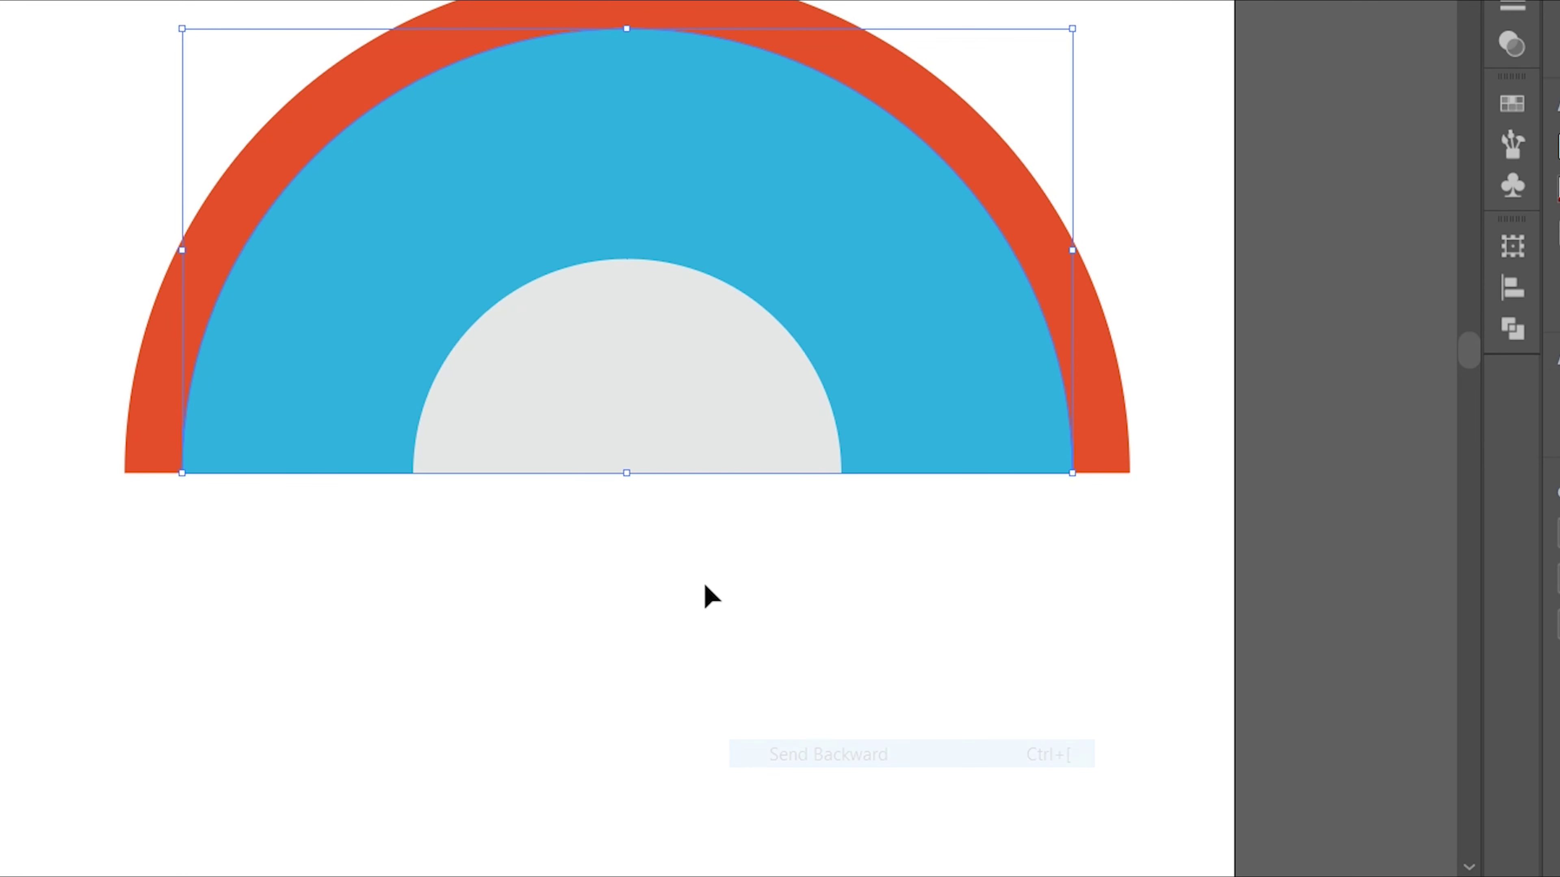
right_click(611, 112)
mouse_move(756, 692)
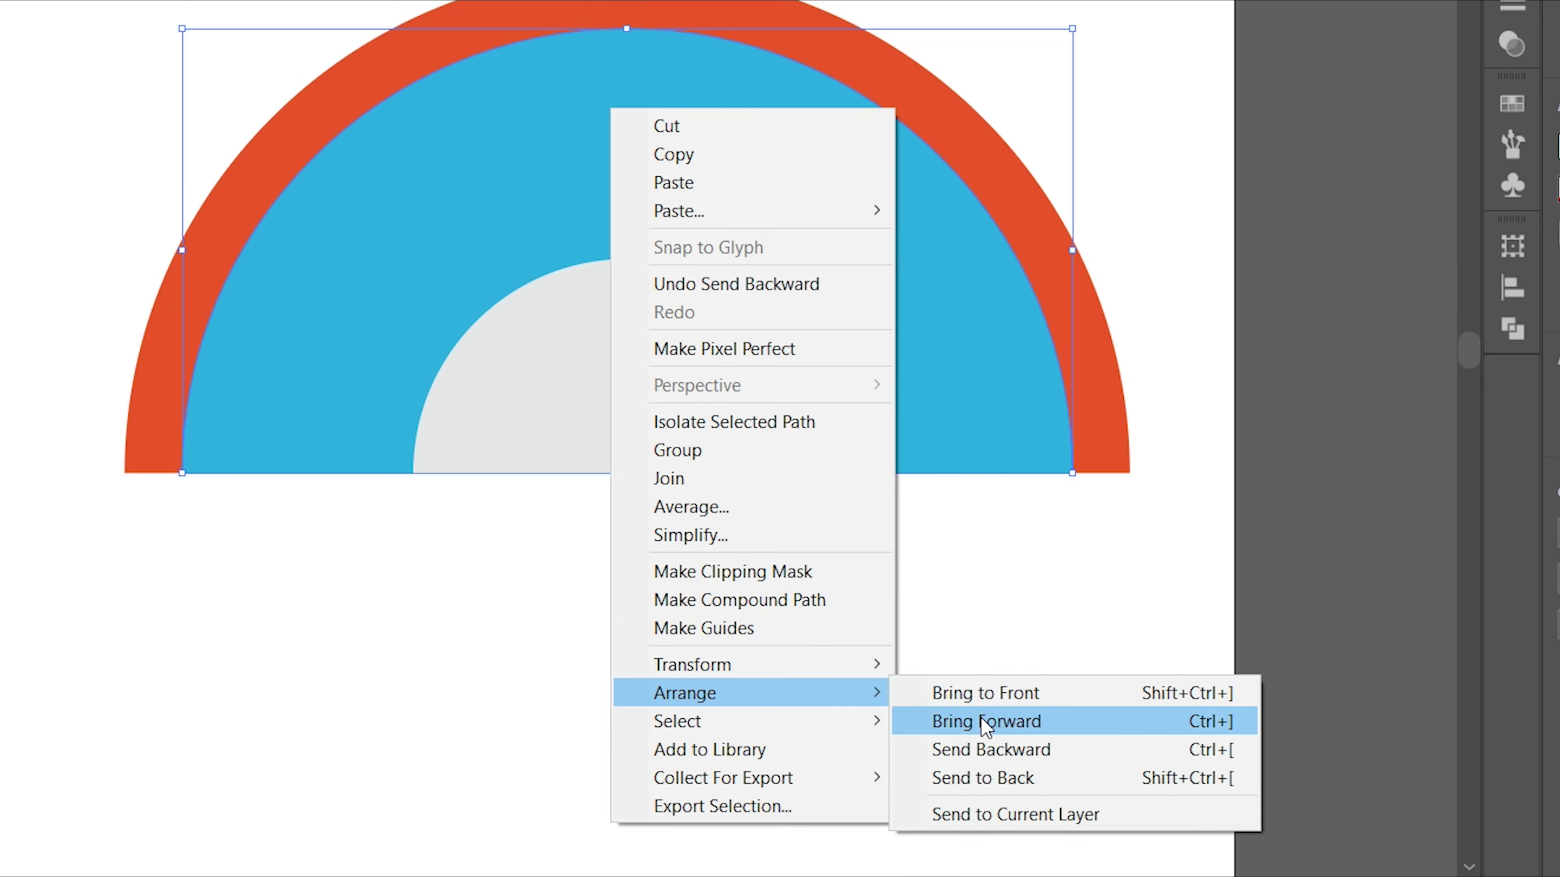
click(993, 749)
right_click(605, 73)
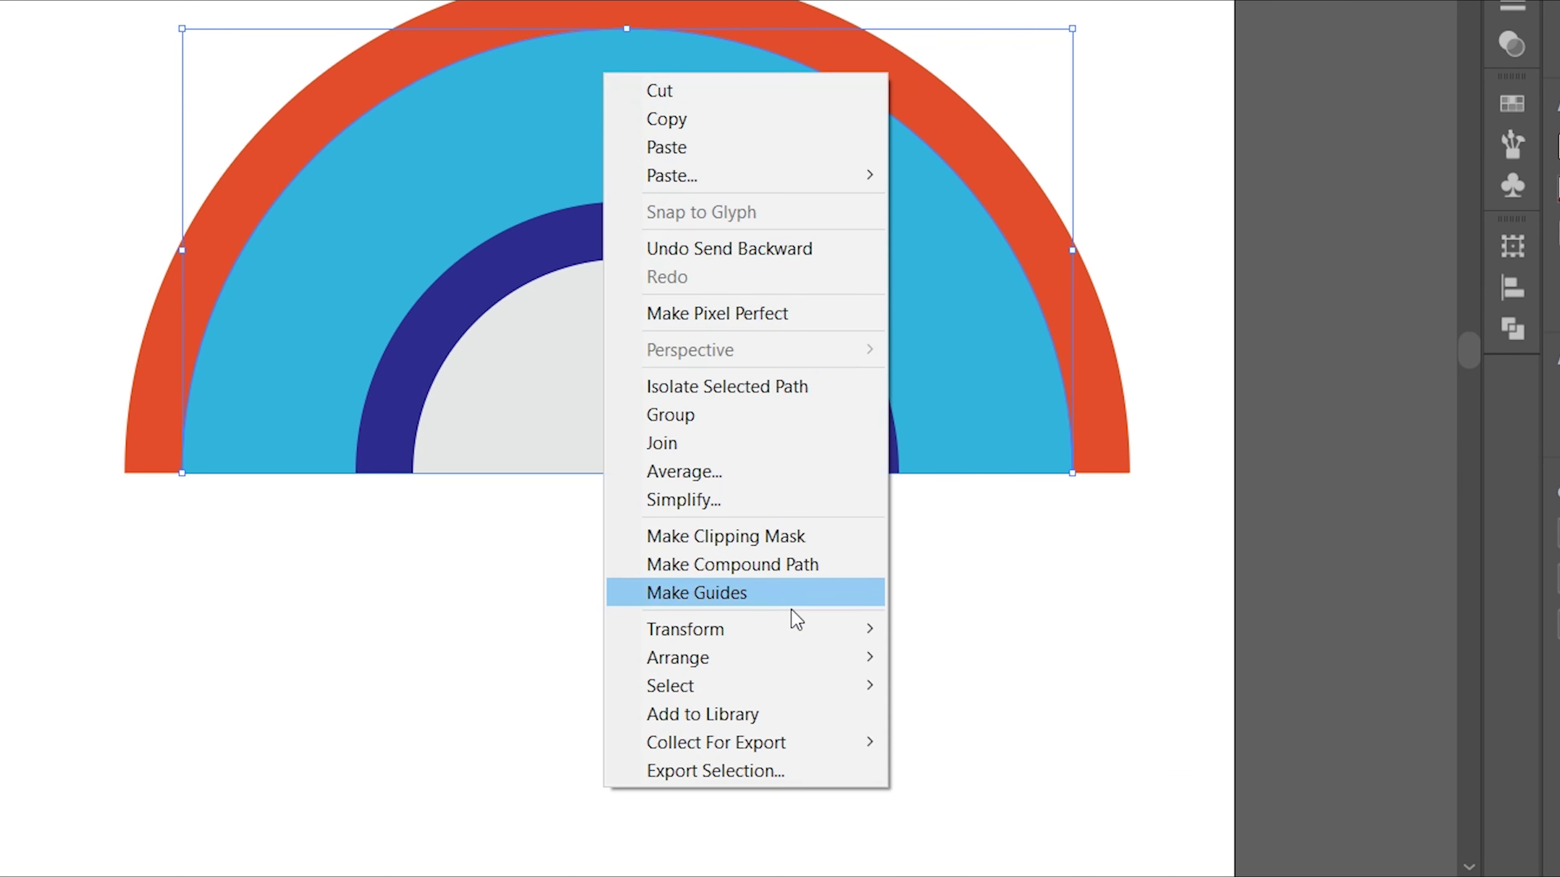
click(796, 656)
click(940, 716)
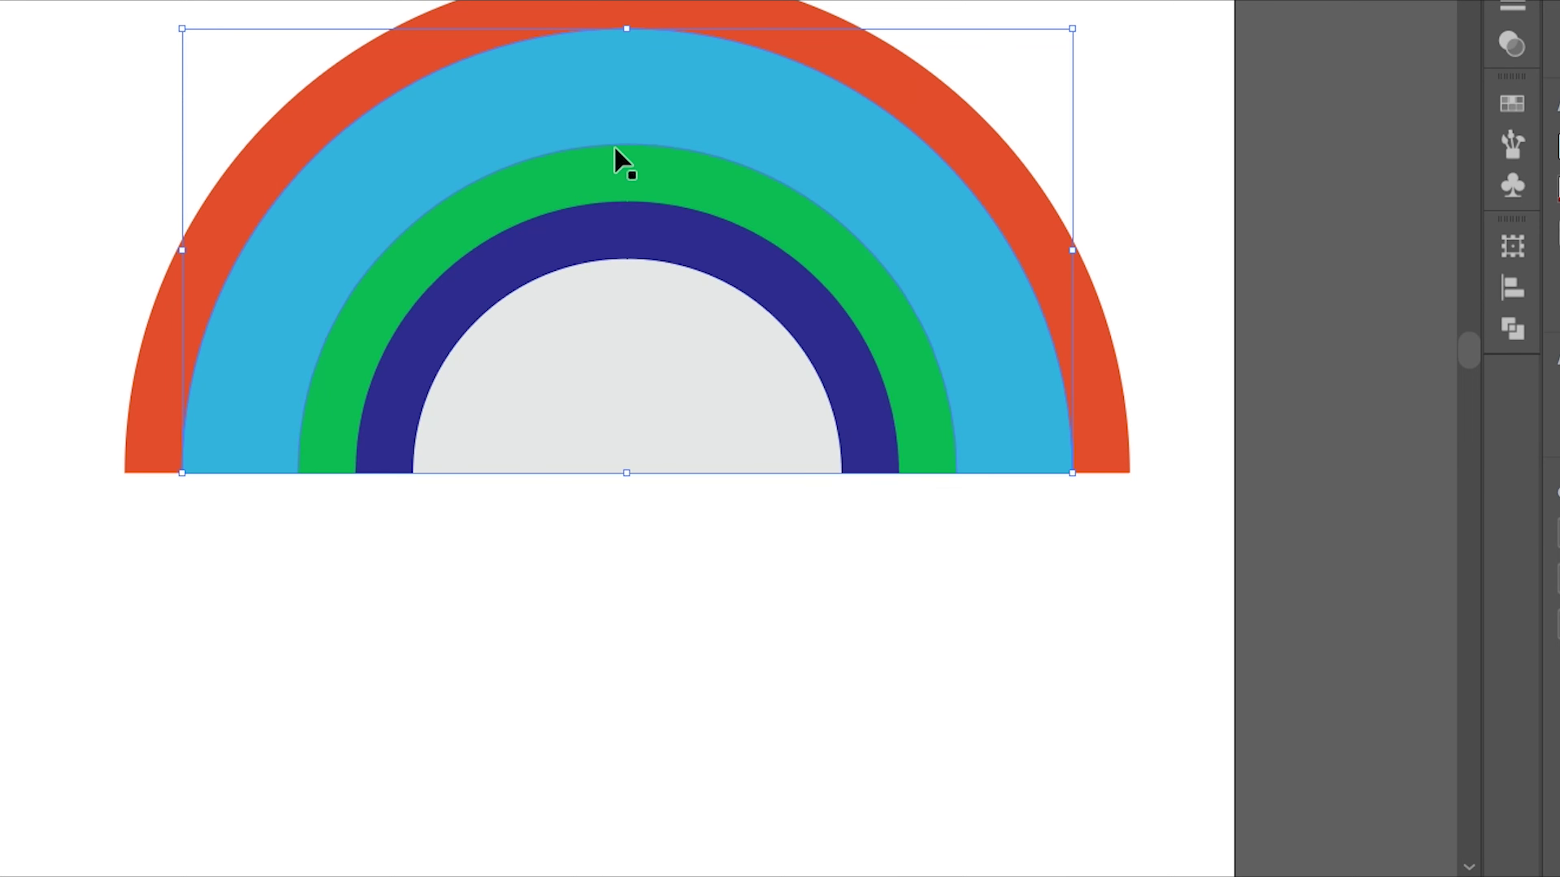
right_click(568, 61)
click(730, 645)
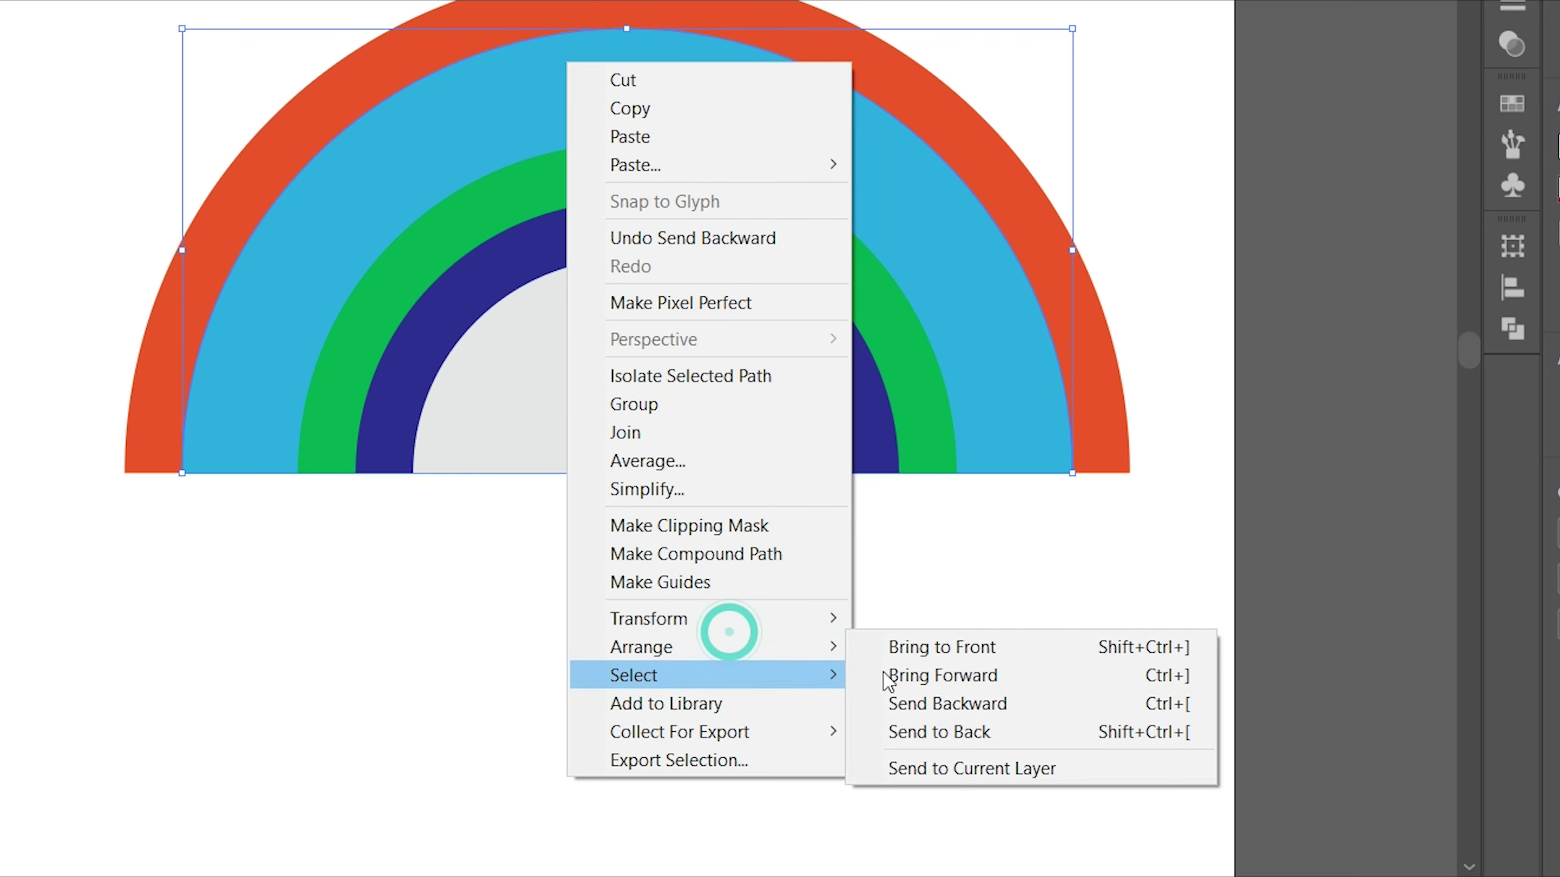
click(915, 705)
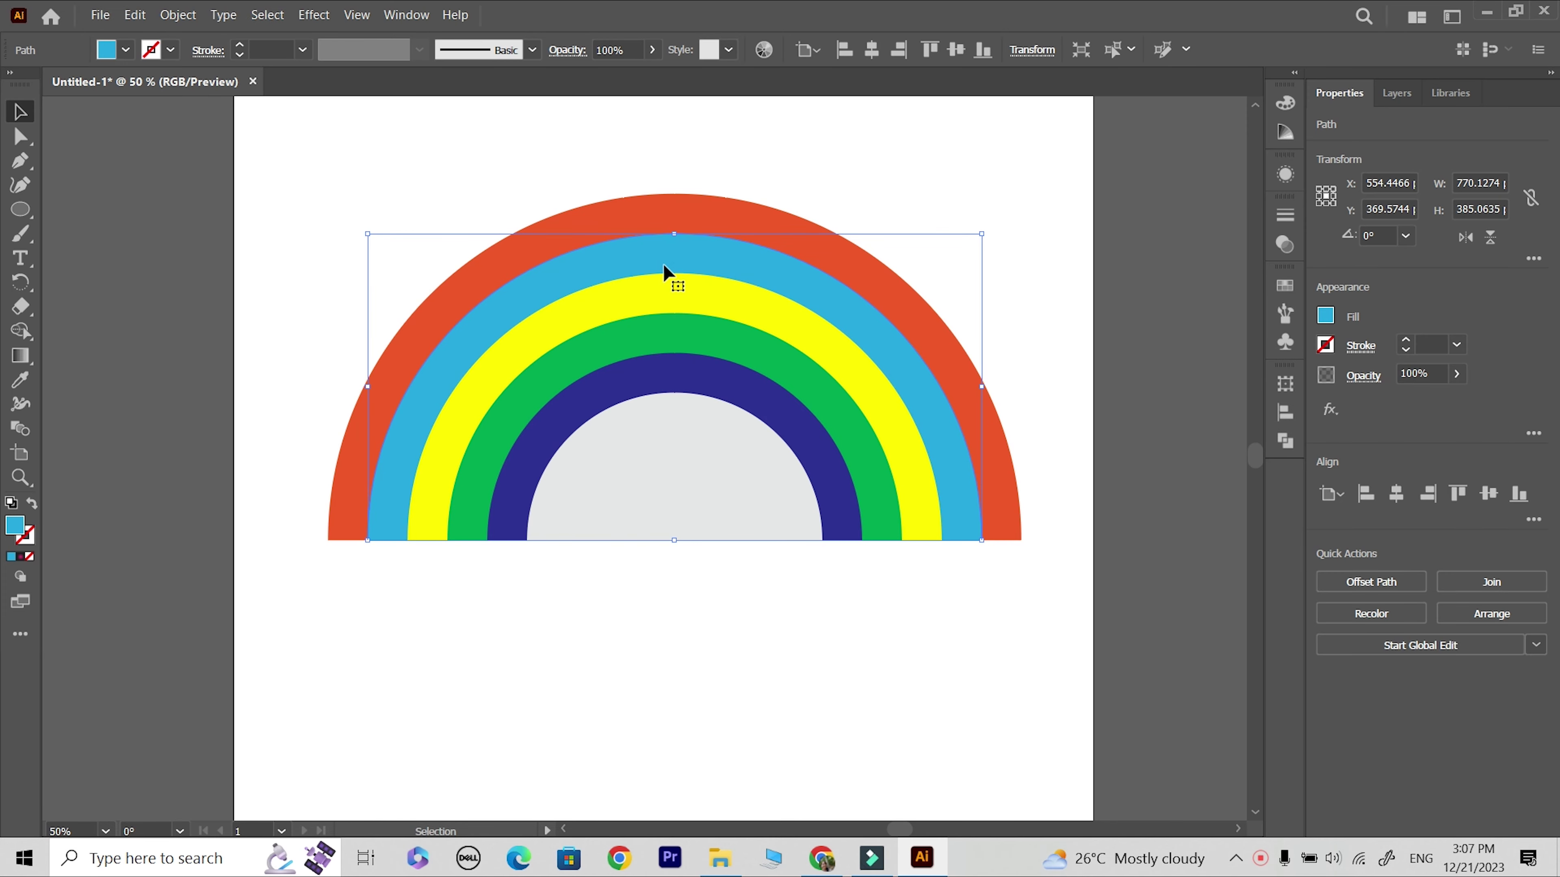
Try the Shape Builder on the red arc, then test-move the red arc and undo.
shift+click(604, 230)
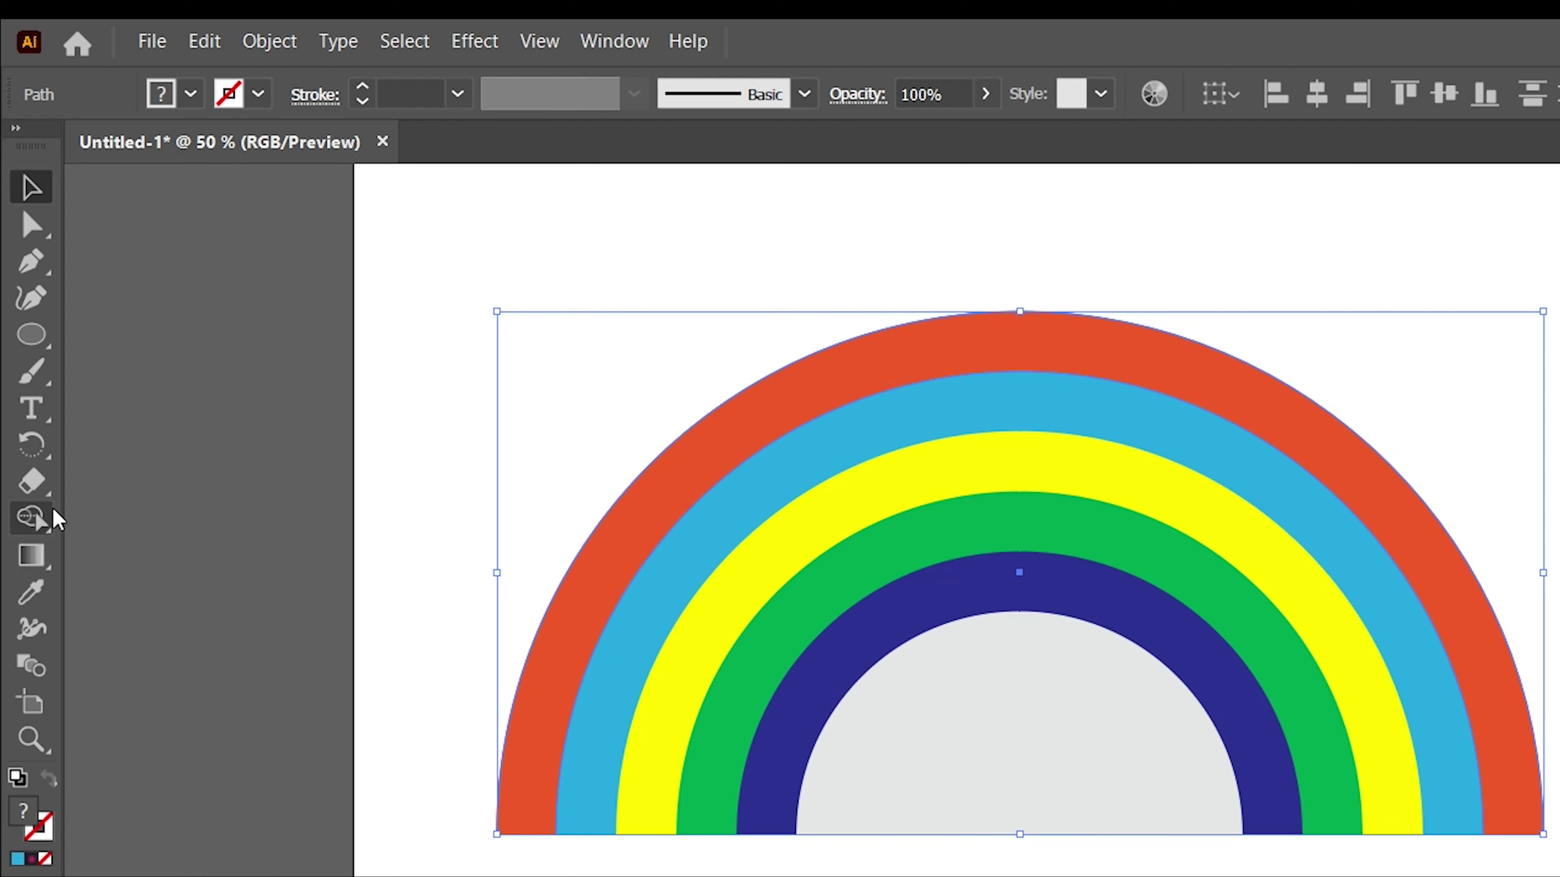
click(24, 336)
drag(39, 522, 132, 516)
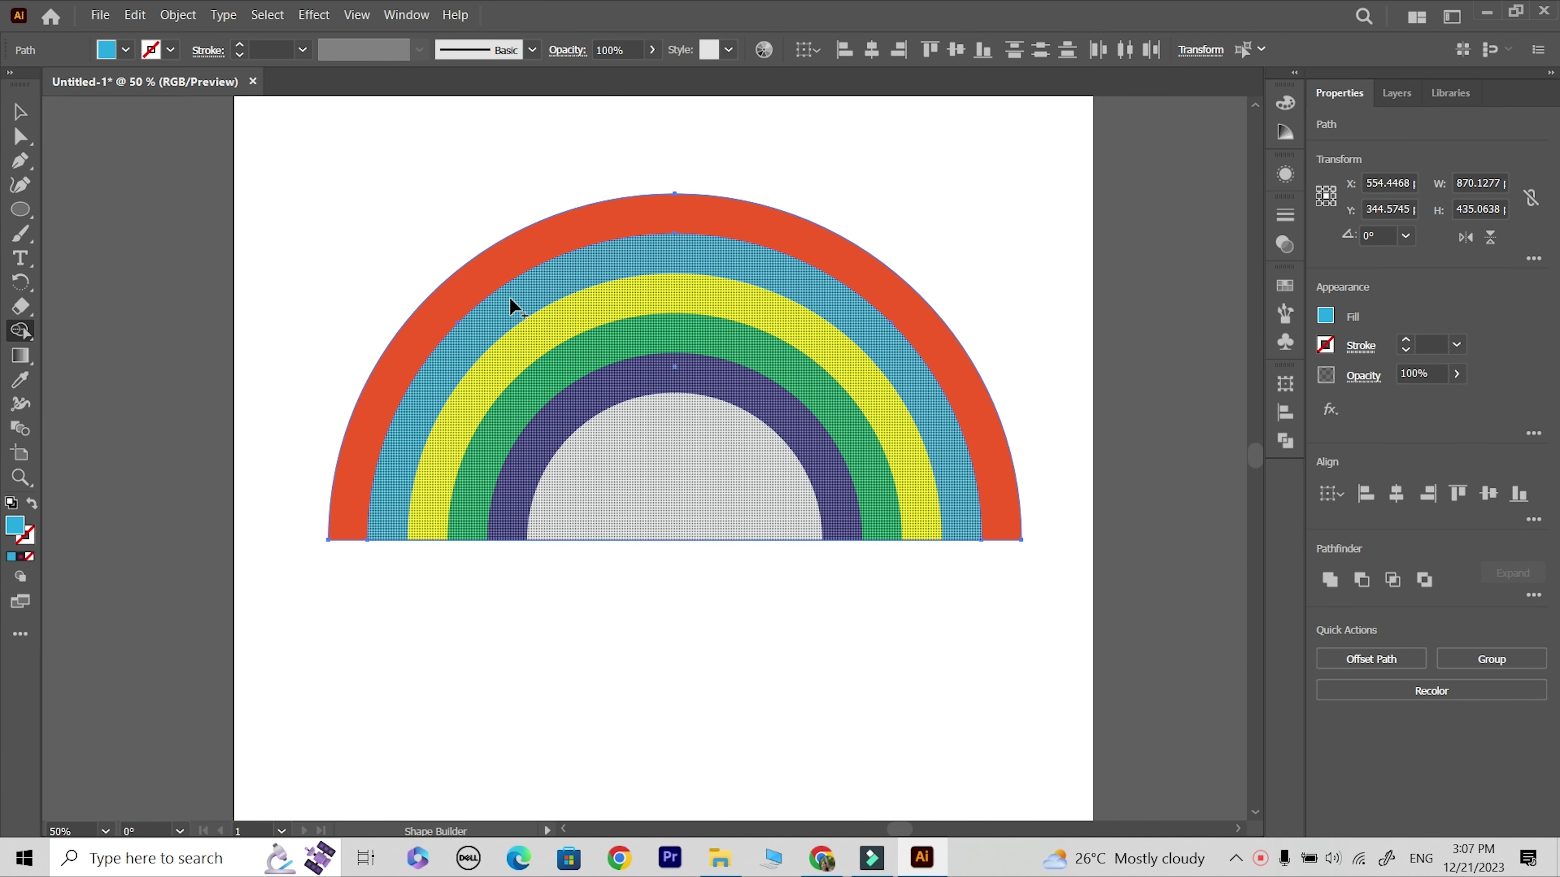
alt+click(514, 308)
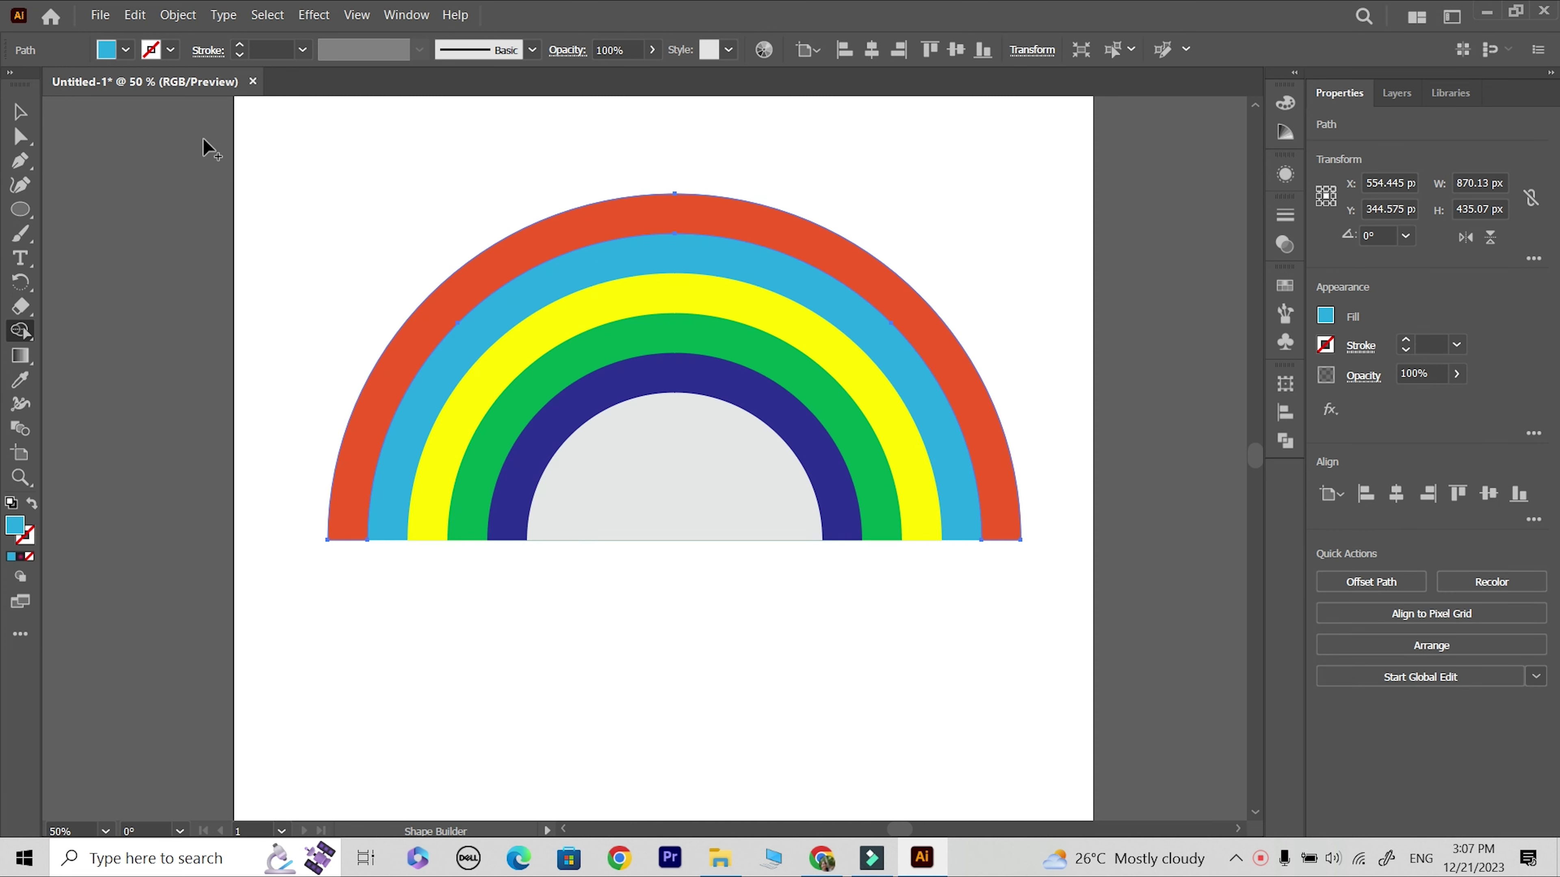
click(21, 112)
click(417, 174)
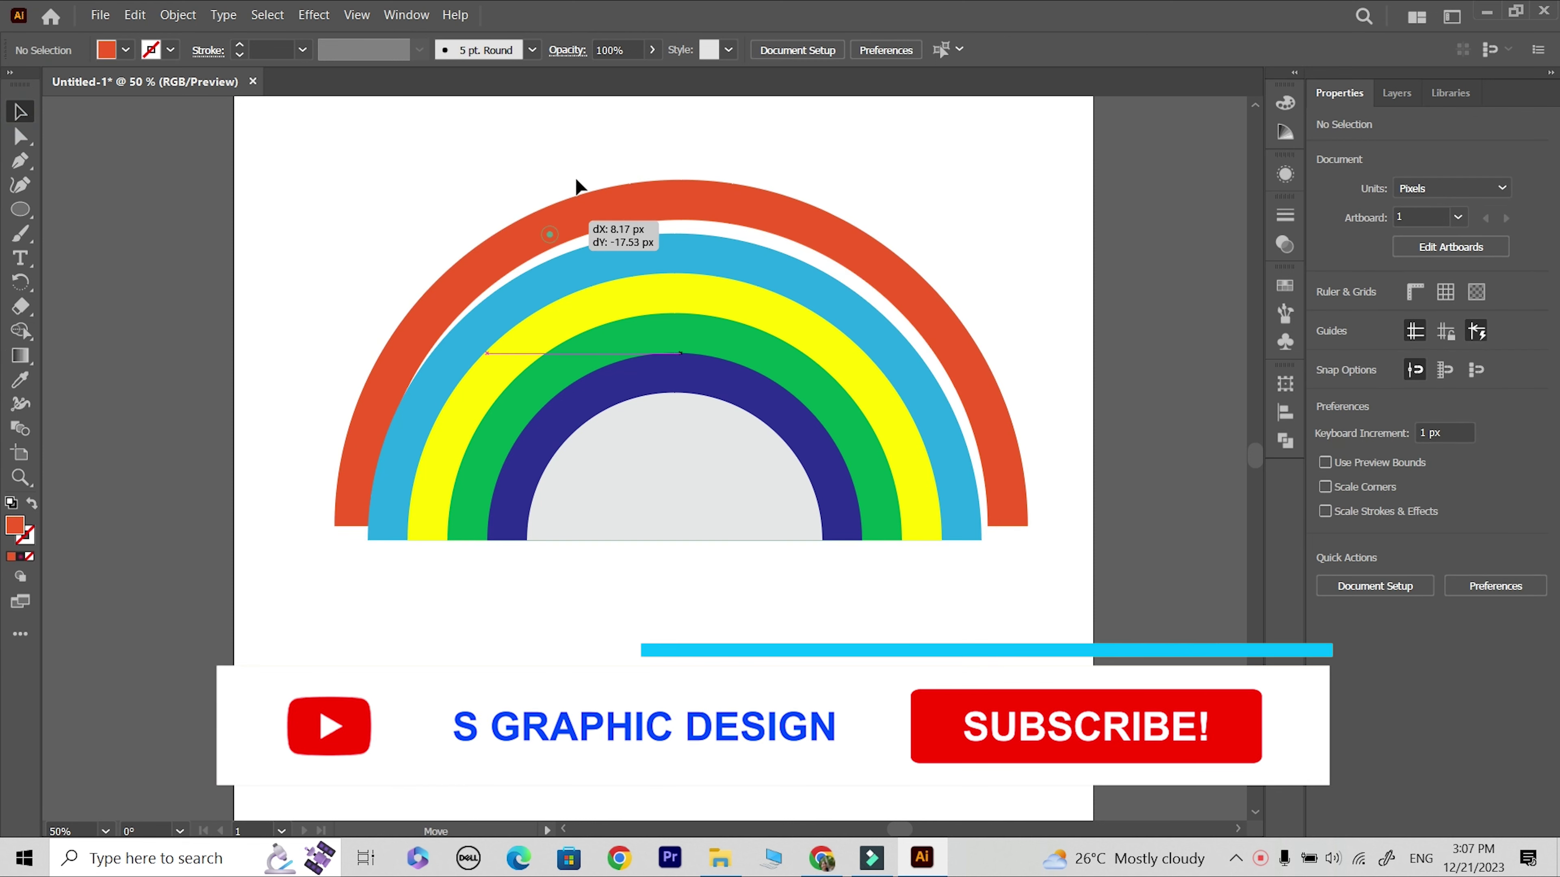
drag(553, 236, 625, 129)
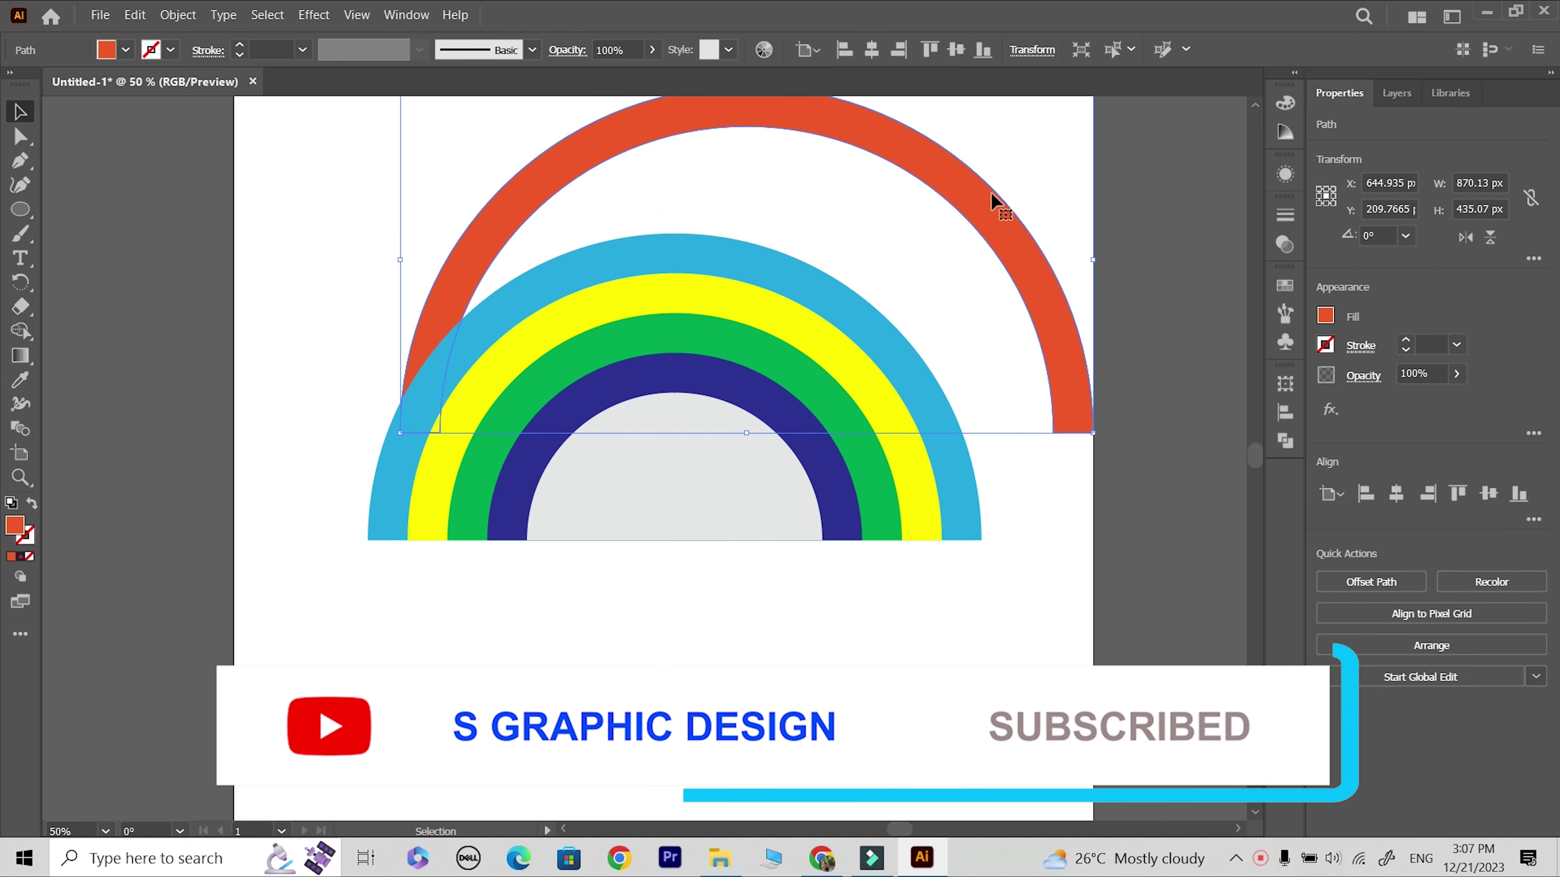
key(ctrl+z)
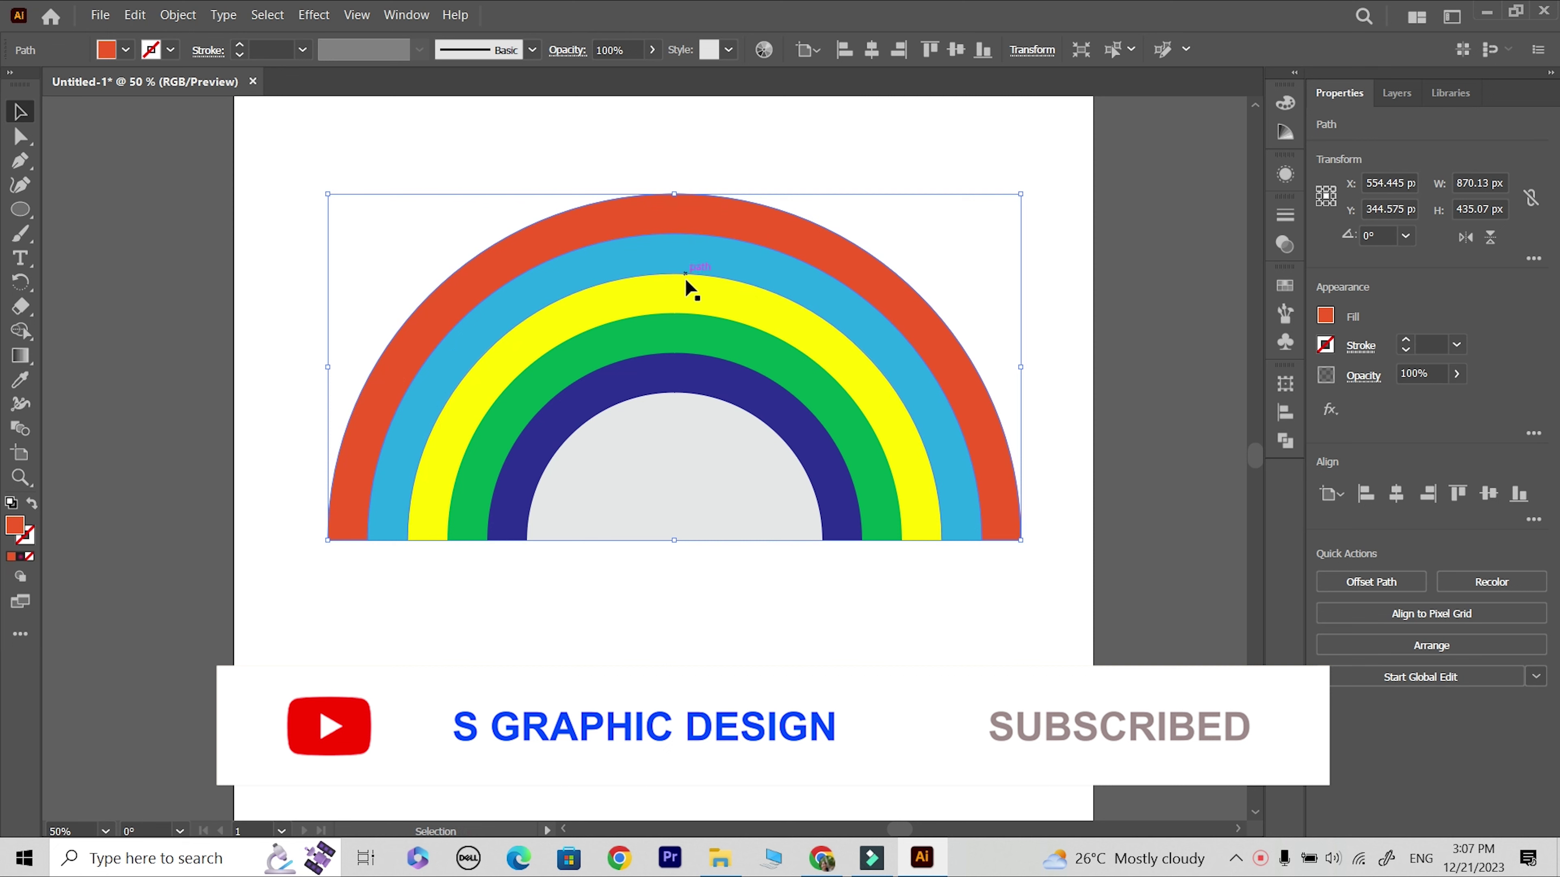
Copy the yellow arc and paste it in place.
click(688, 301)
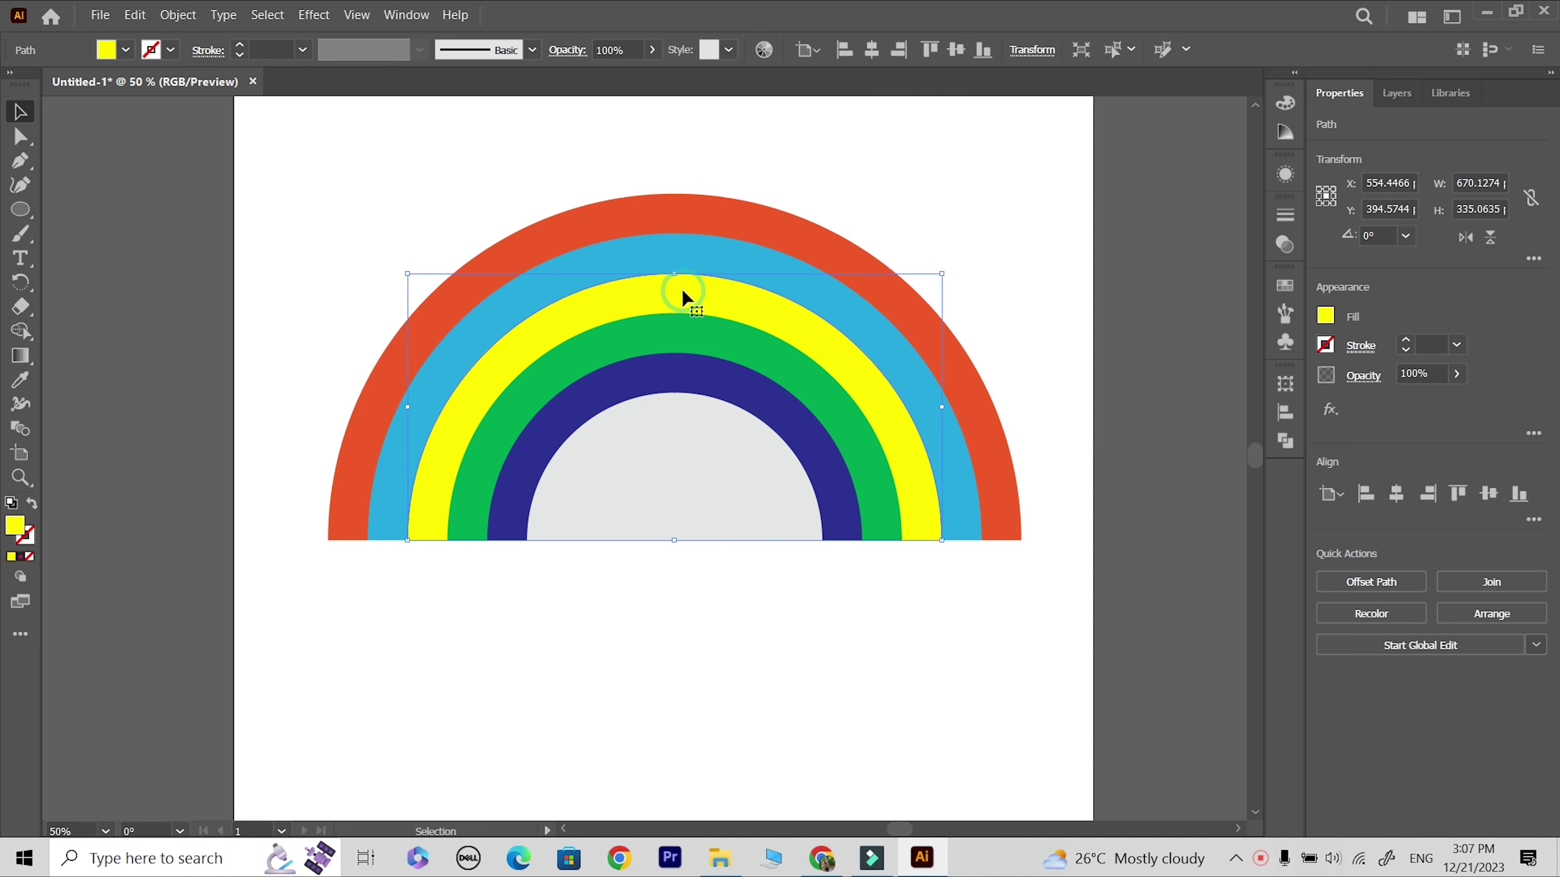
click(130, 17)
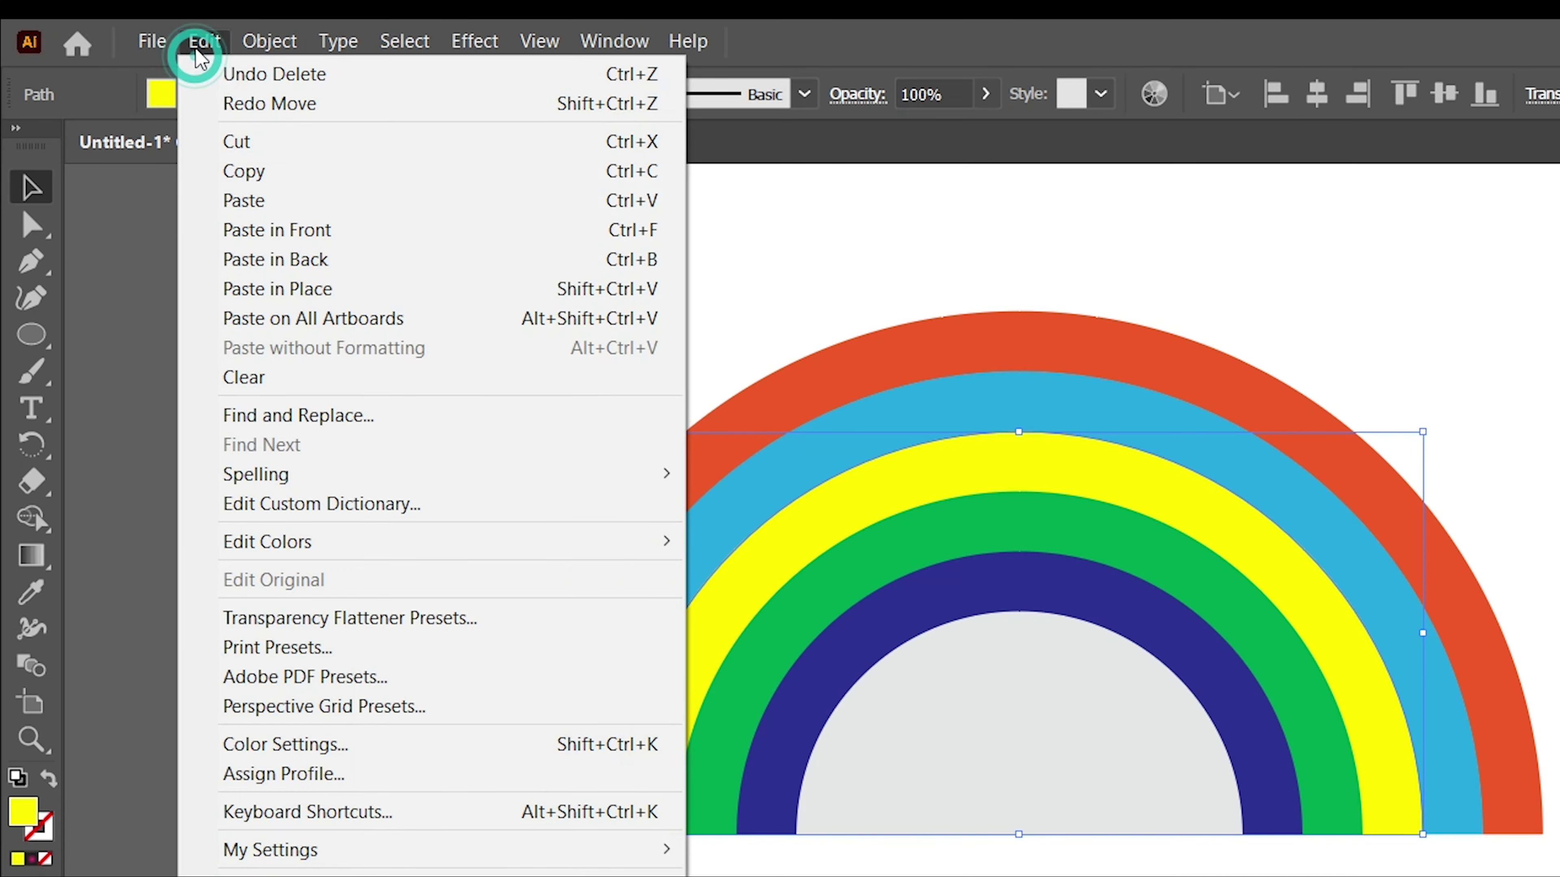
click(151, 101)
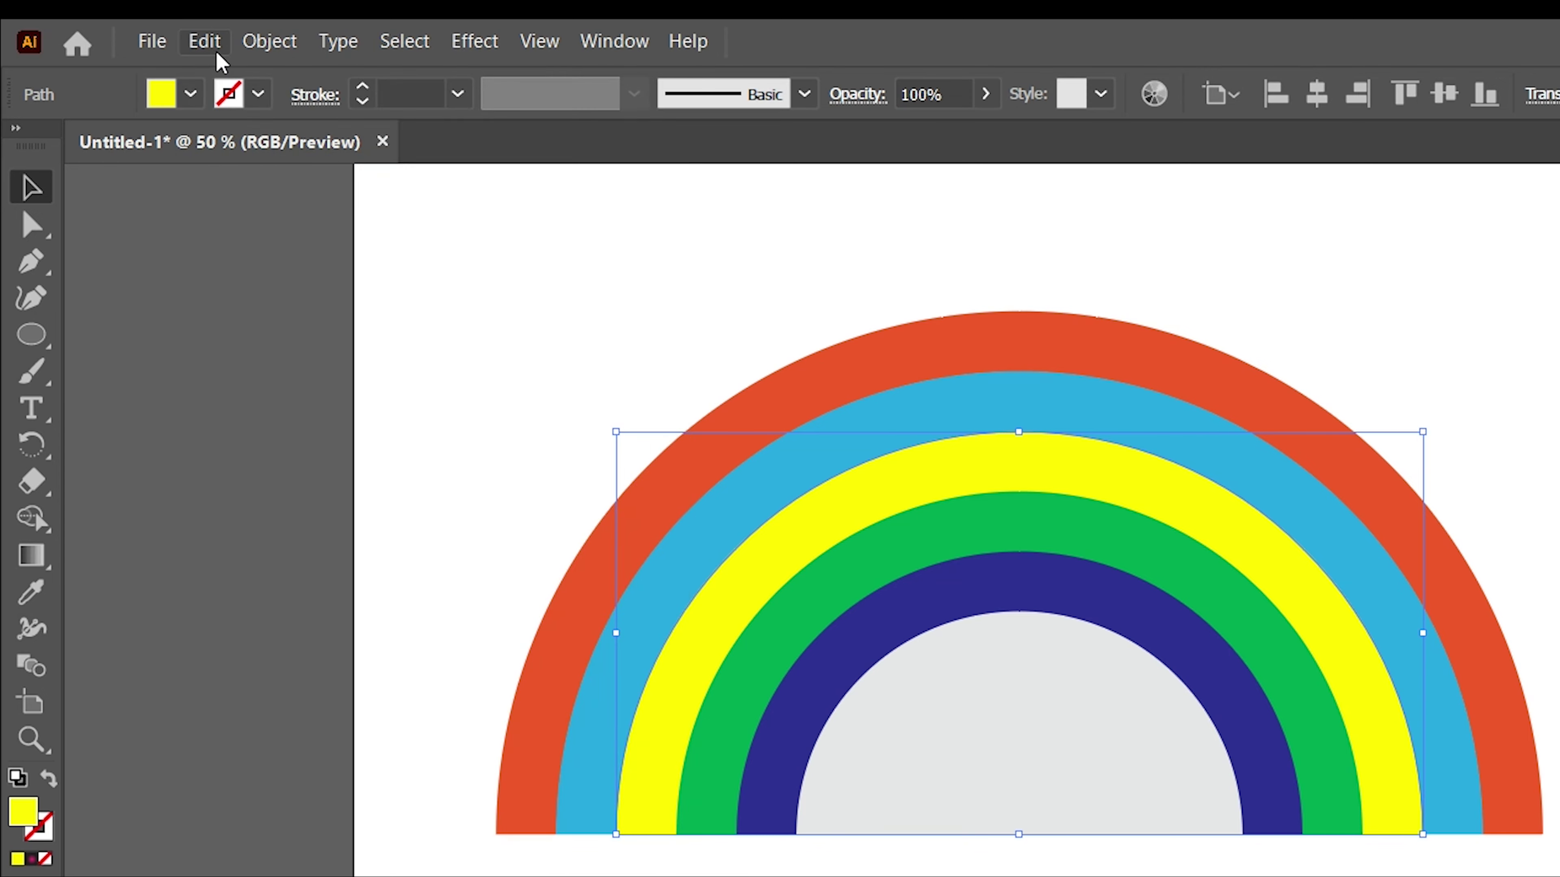
click(209, 44)
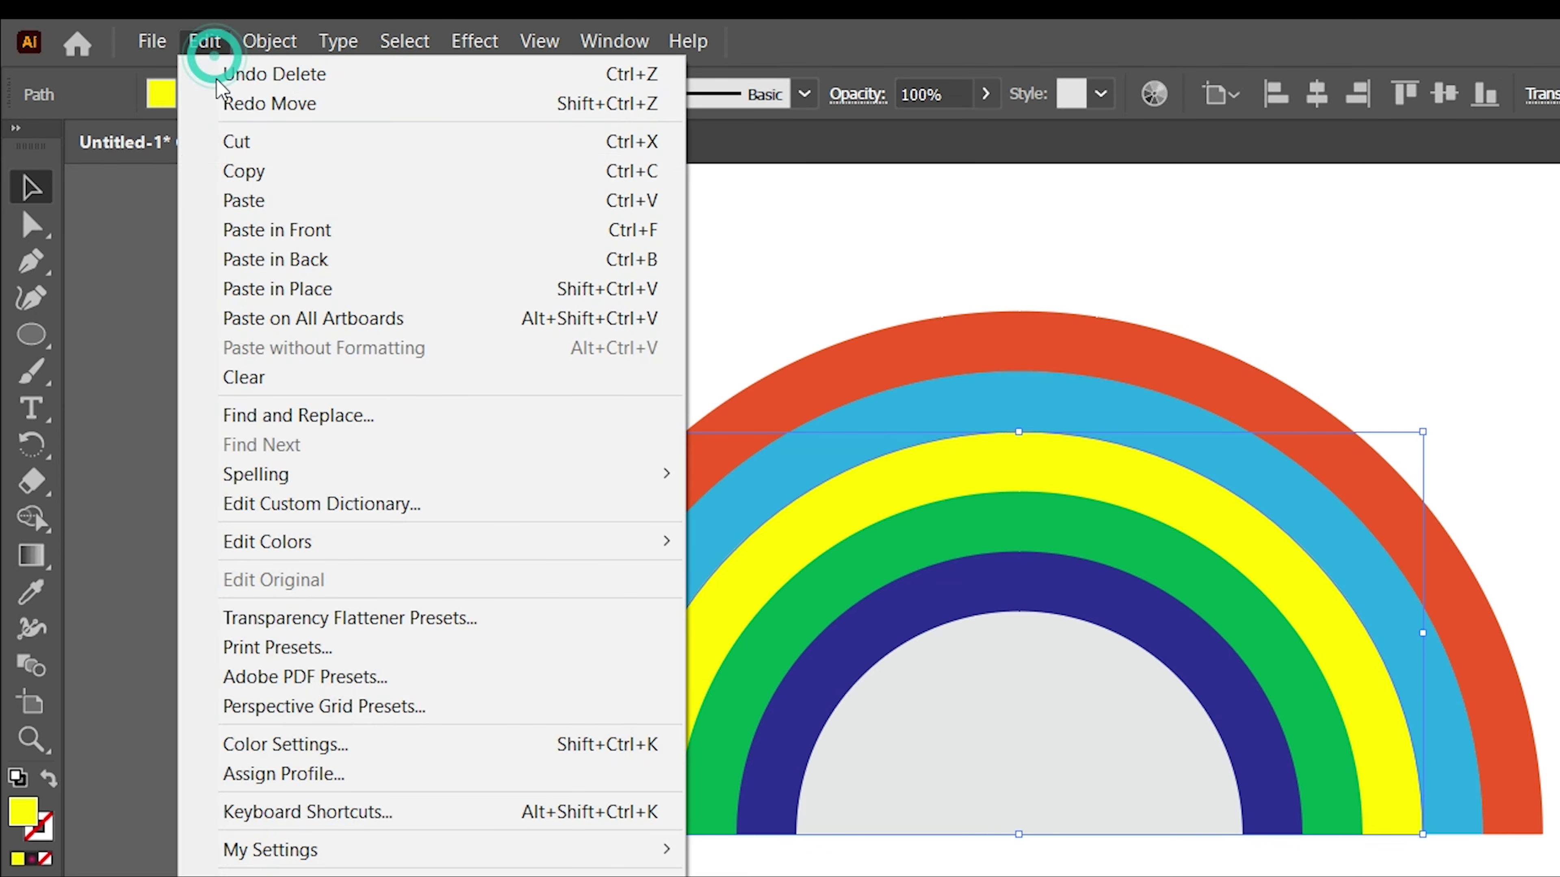
click(274, 301)
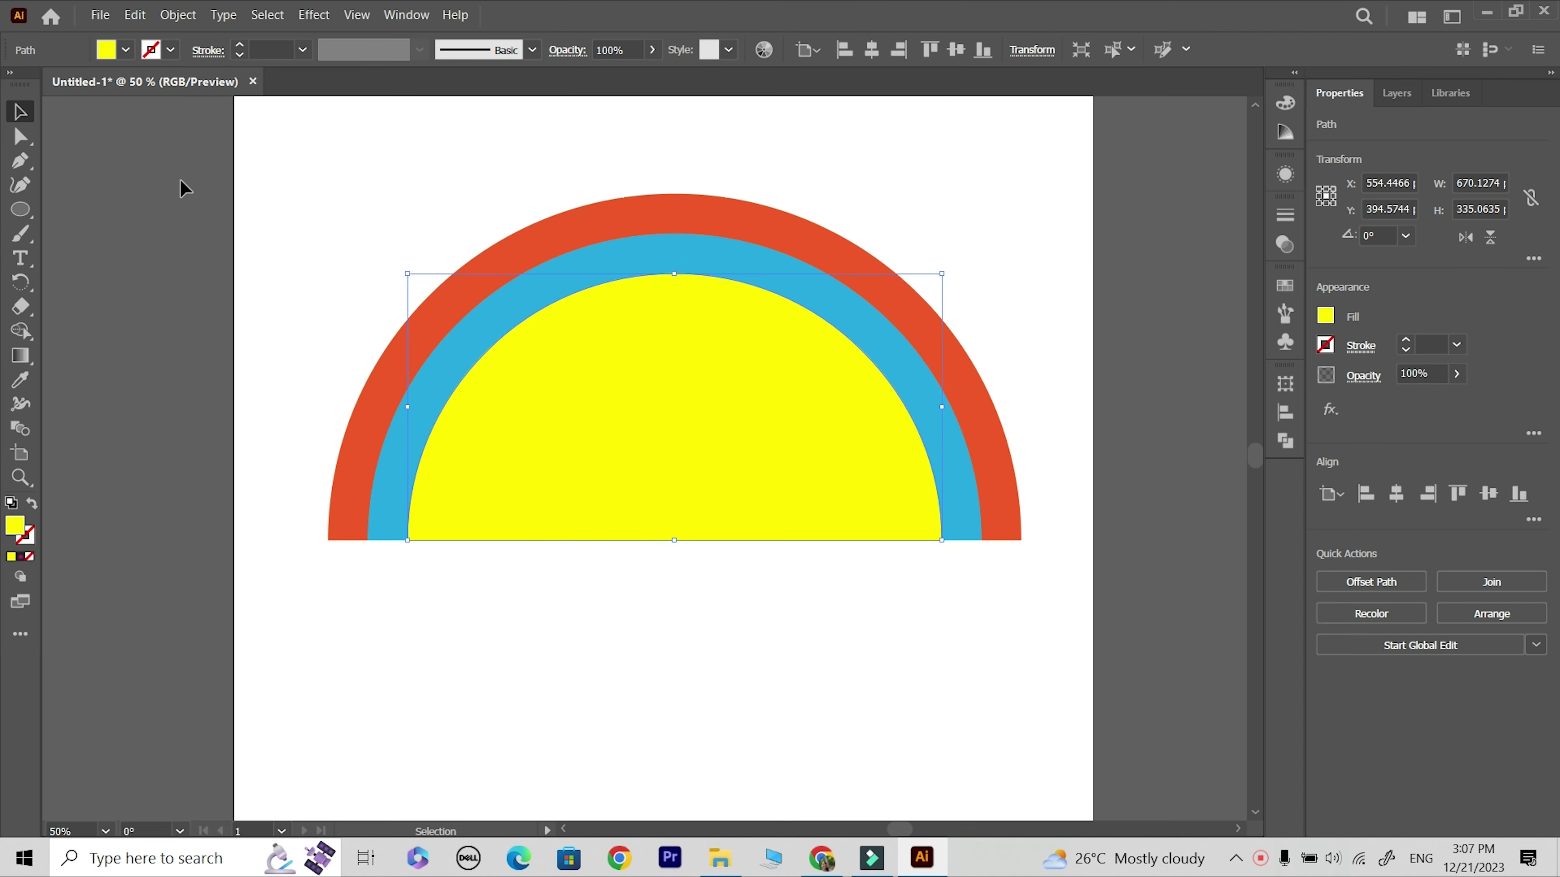
Send the yellow copy backward three times until it sits behind the green arc.
right_click(599, 335)
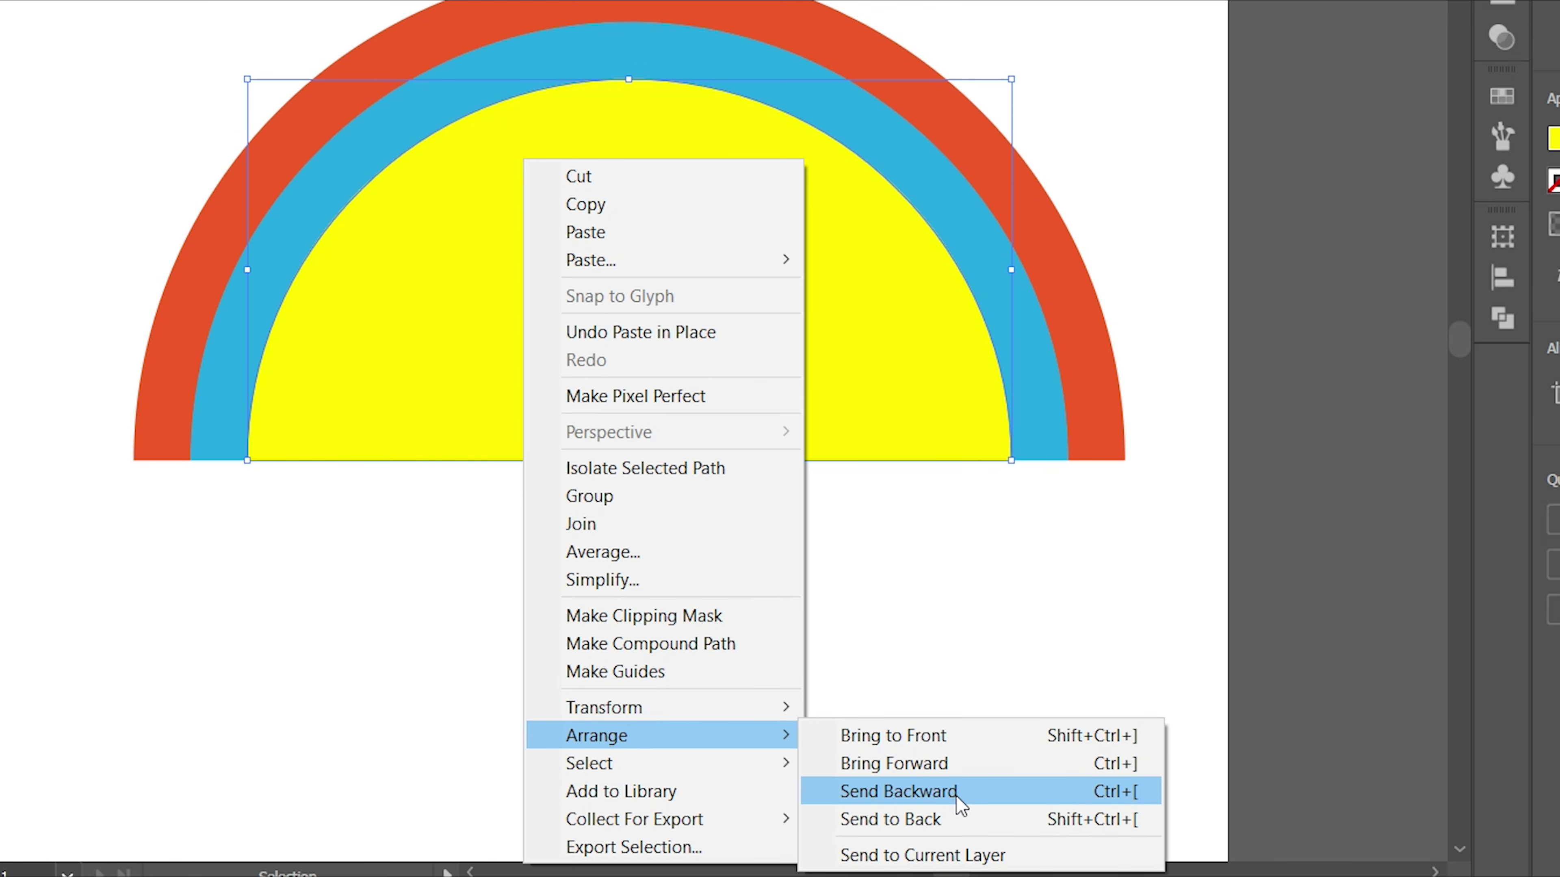
click(905, 791)
right_click(635, 173)
mouse_move(705, 746)
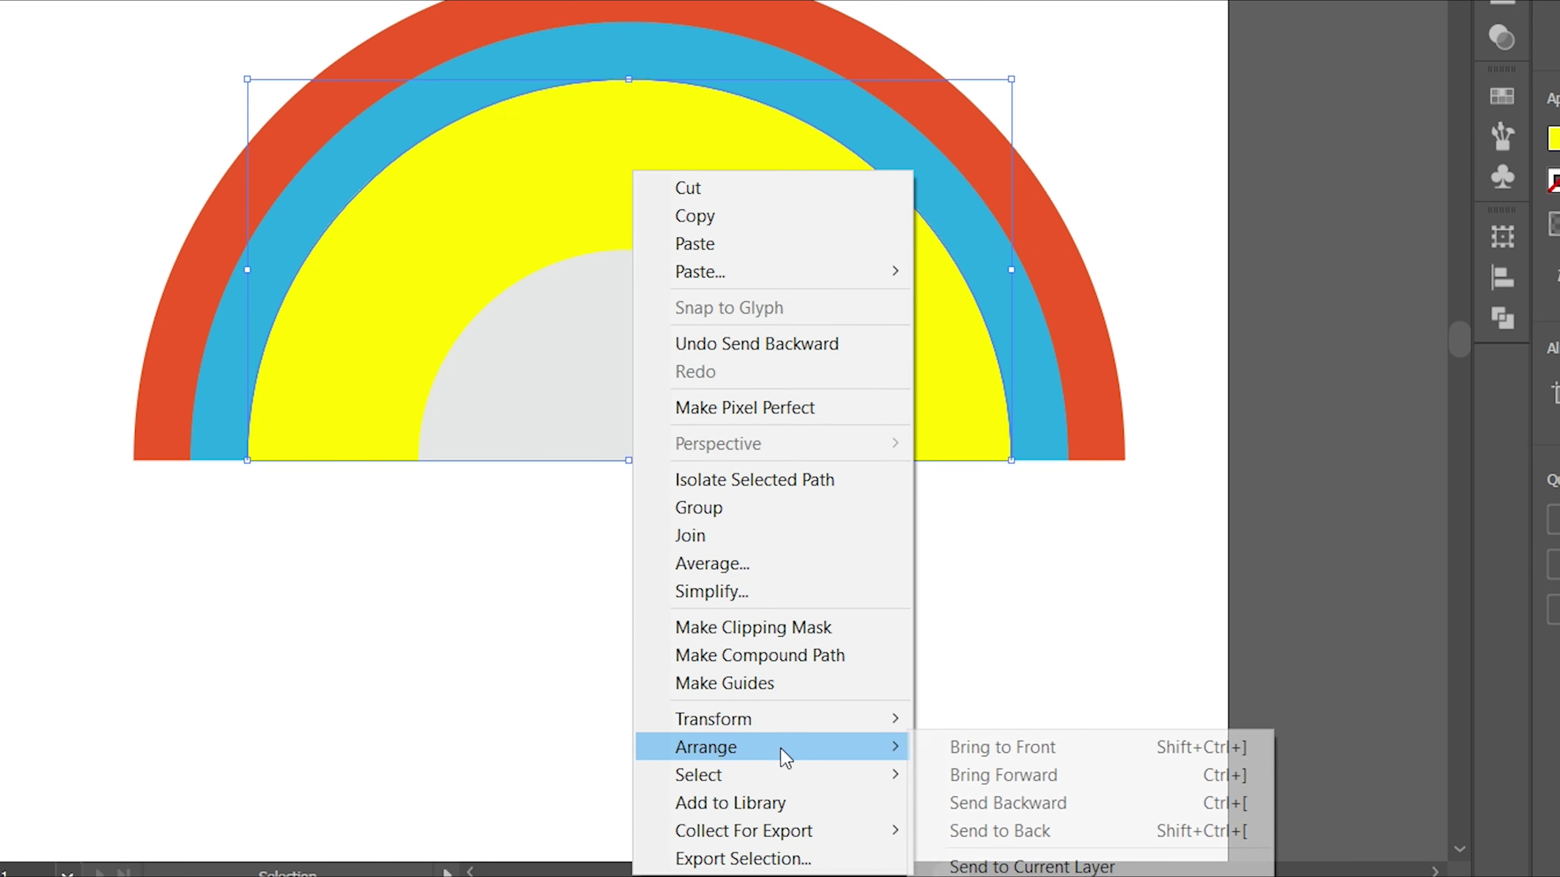
click(970, 802)
right_click(628, 145)
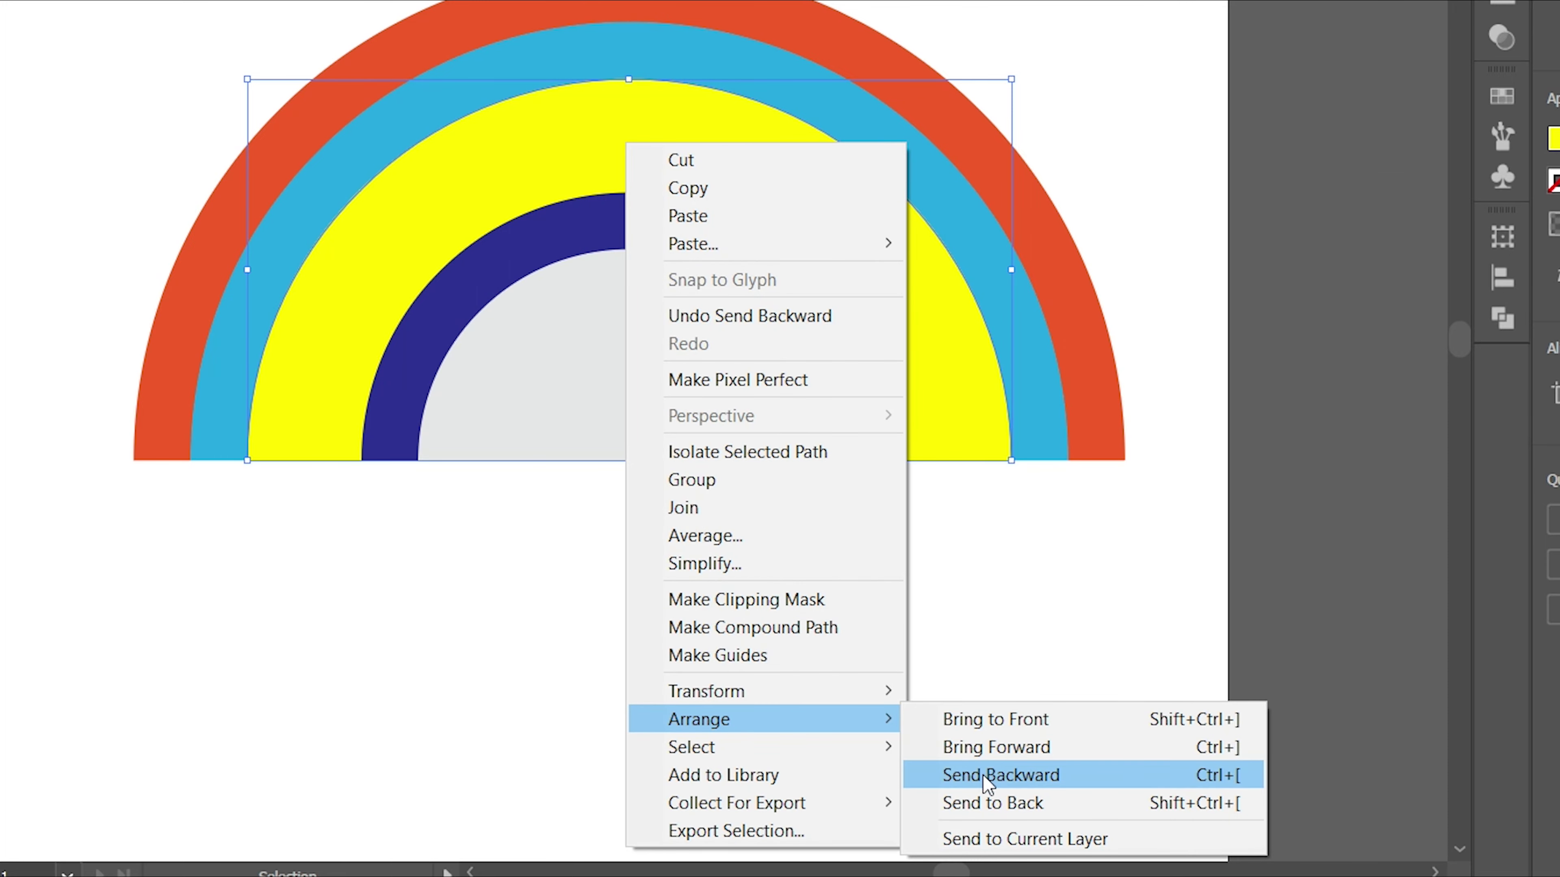
click(994, 771)
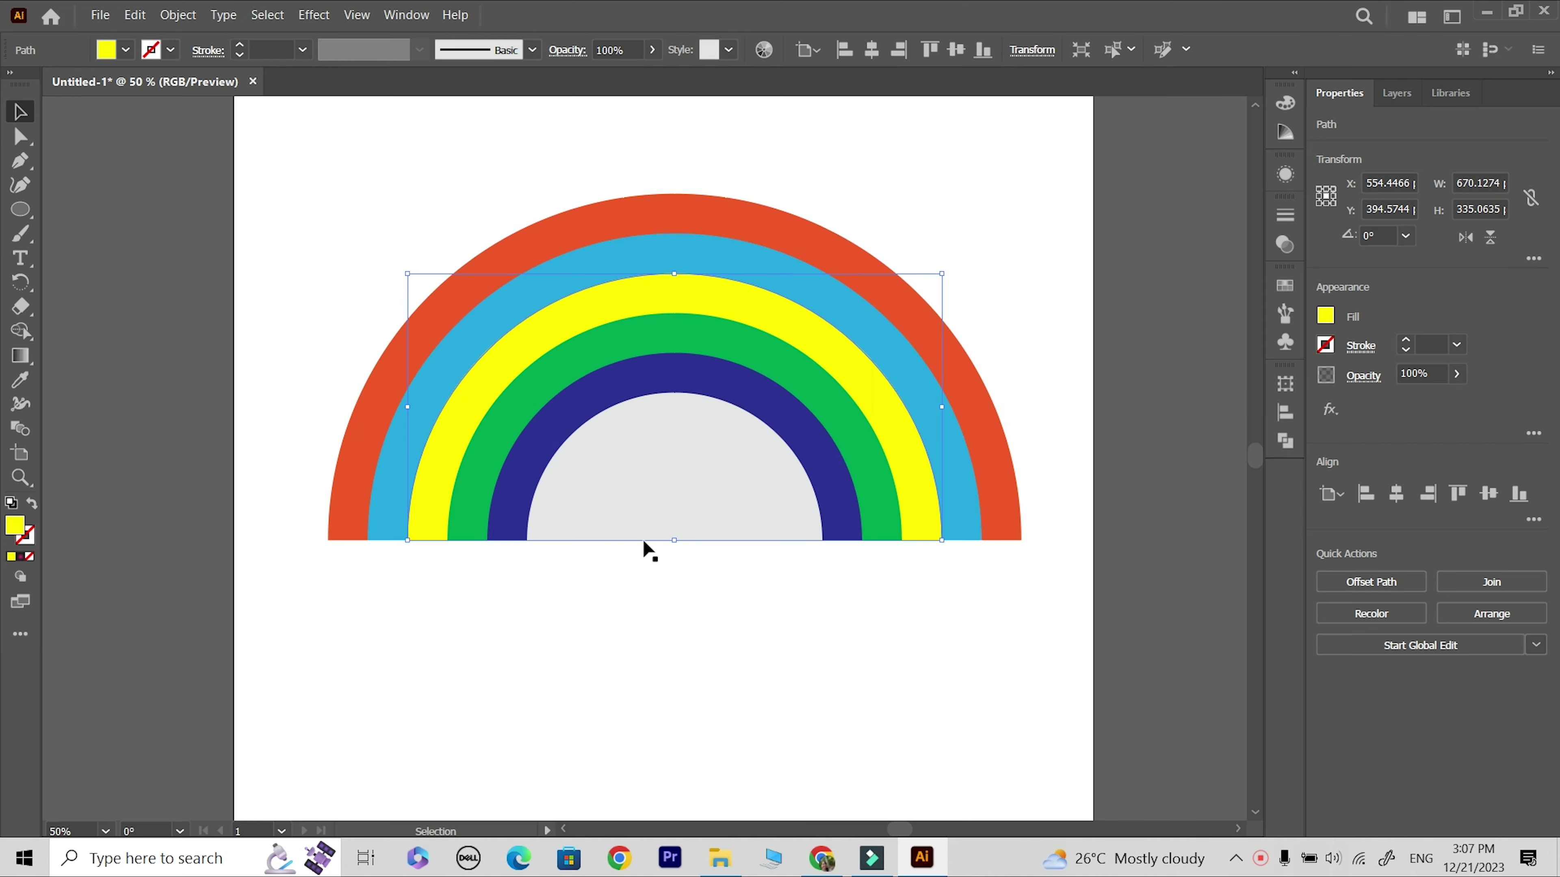
Trim the yellow overlap off the blue arc with Shape Builder and check the separate band.
shift+click(632, 253)
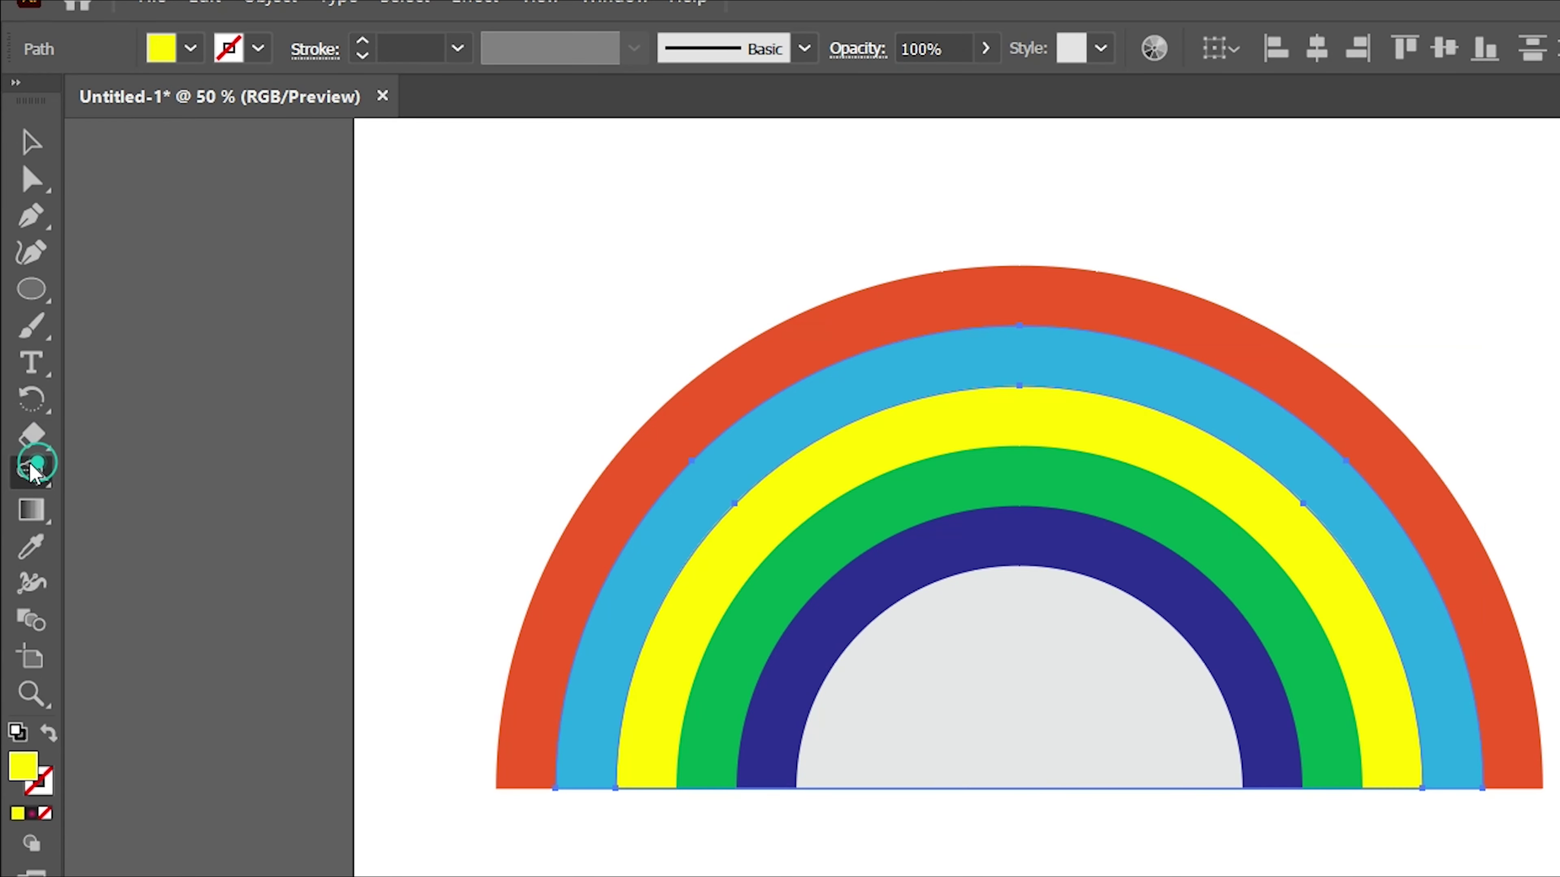
drag(20, 331, 86, 330)
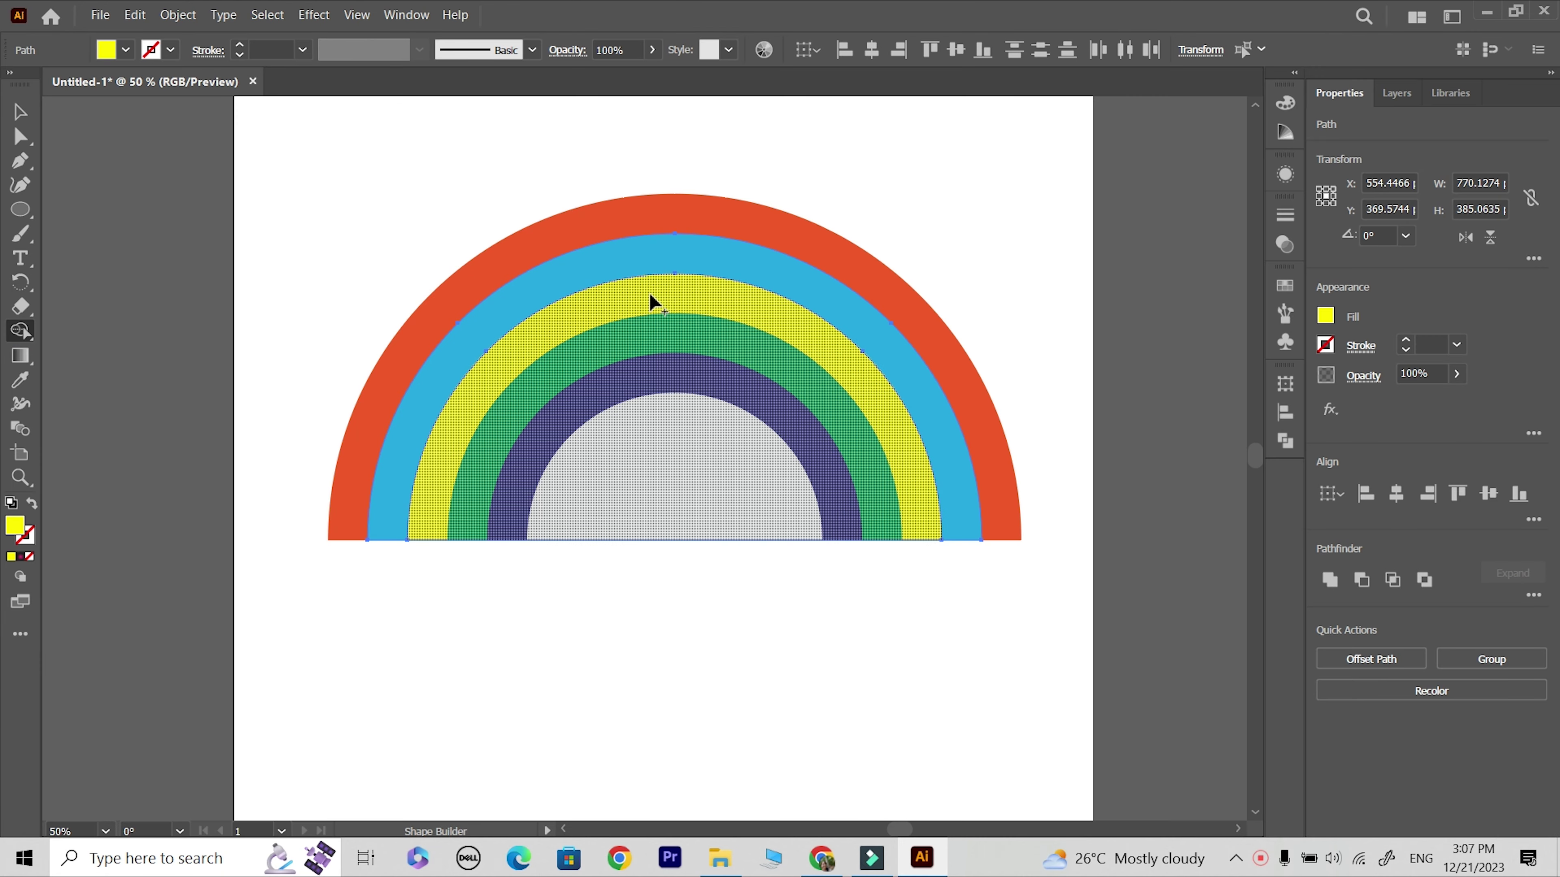
alt+click(602, 326)
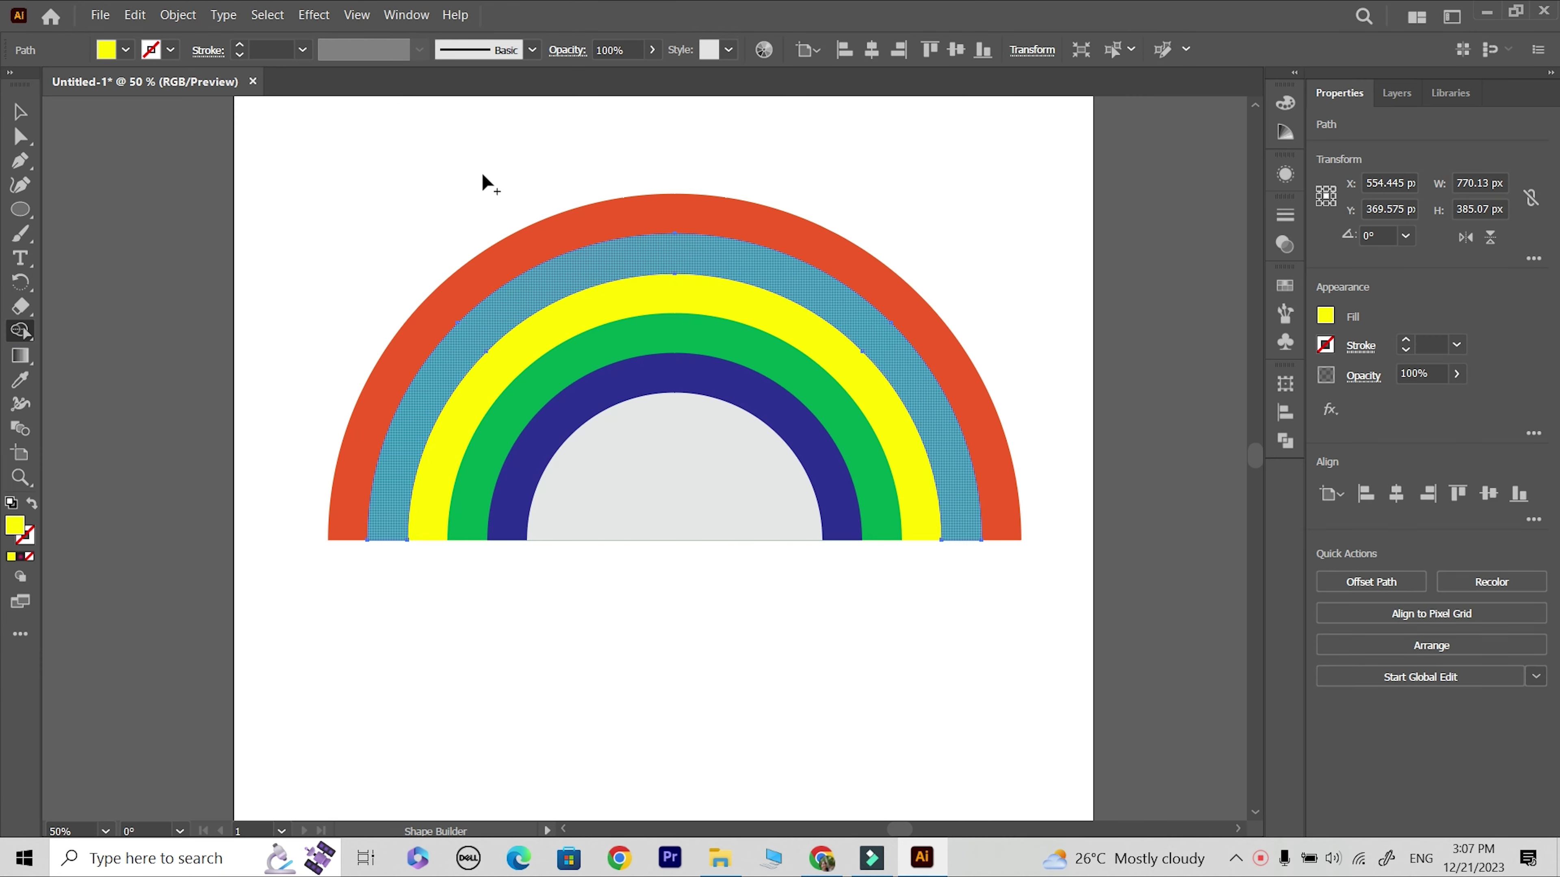
click(23, 112)
drag(661, 270, 749, 164)
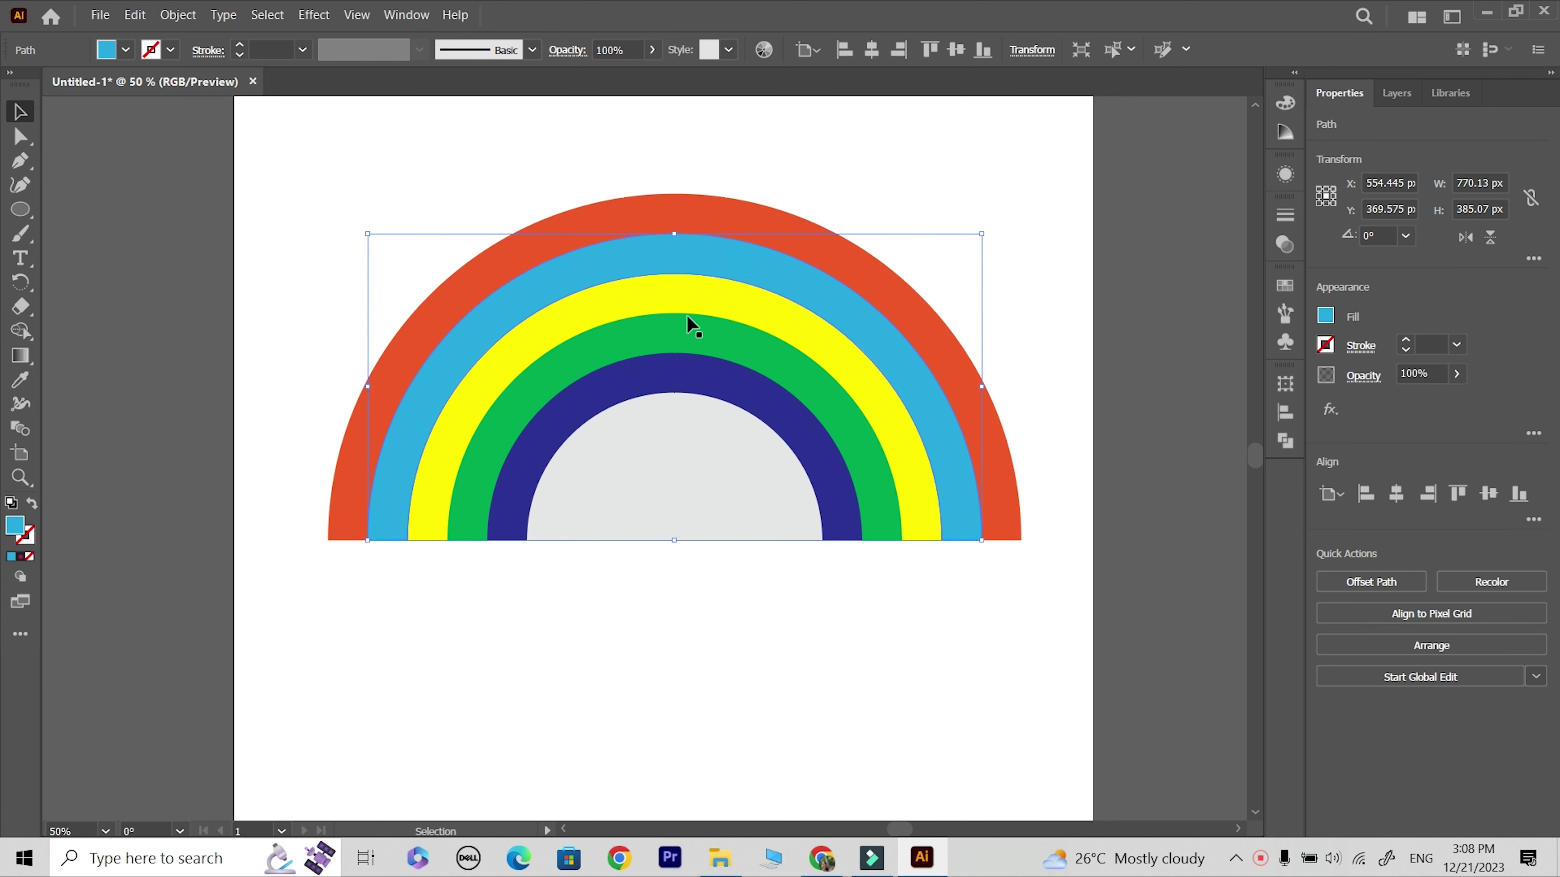
Use a back copy of the green arc and Shape Builder to cut its overlap from the yellow arc.
click(680, 347)
key(ctrl+c)
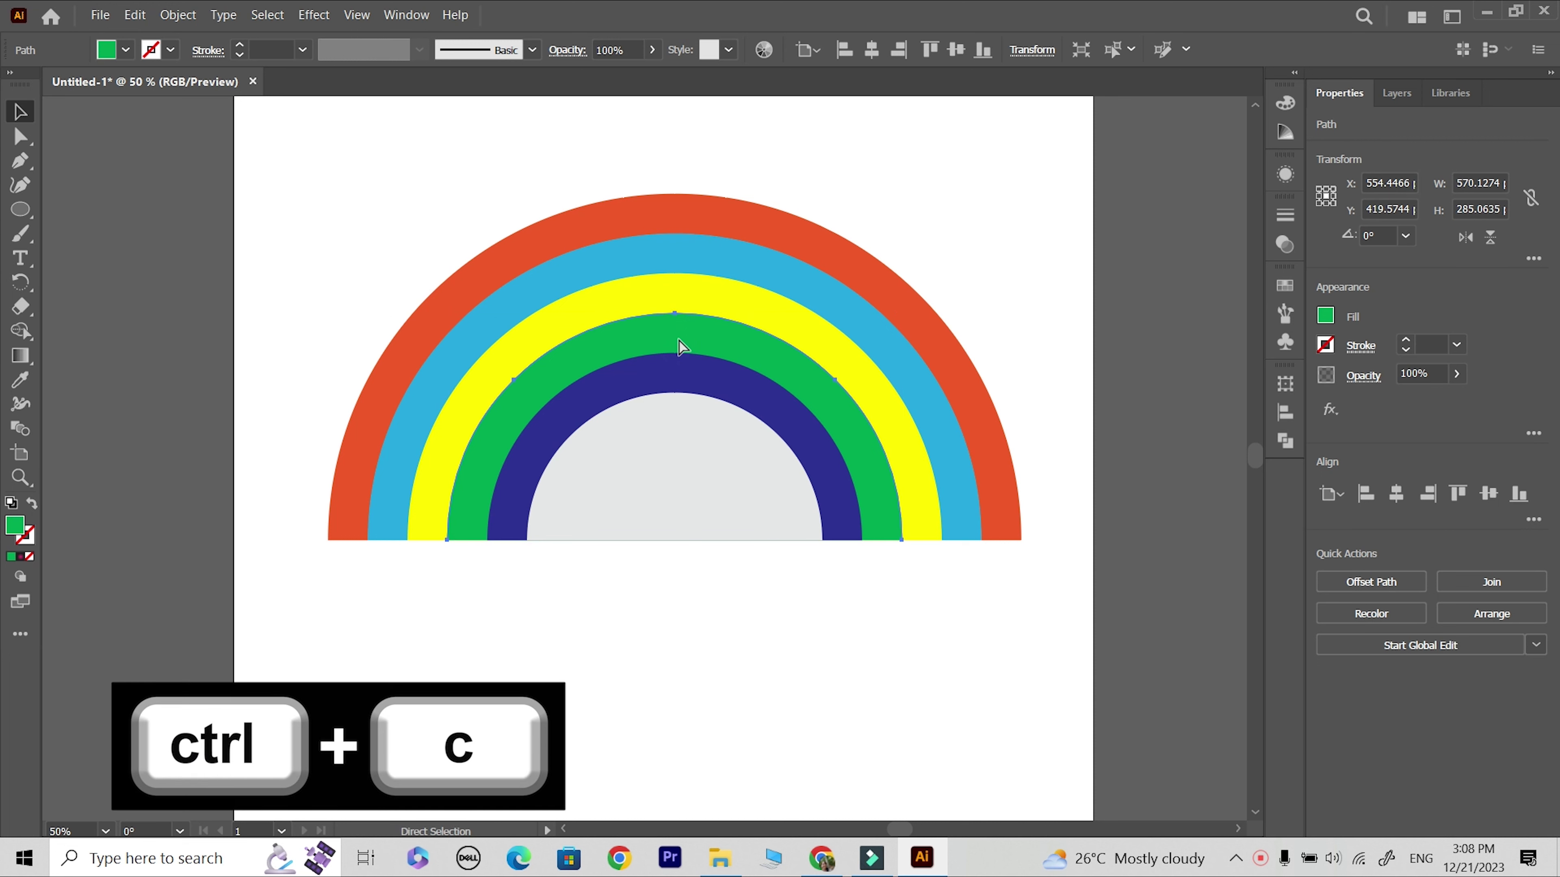
key(ctrl+shift+v)
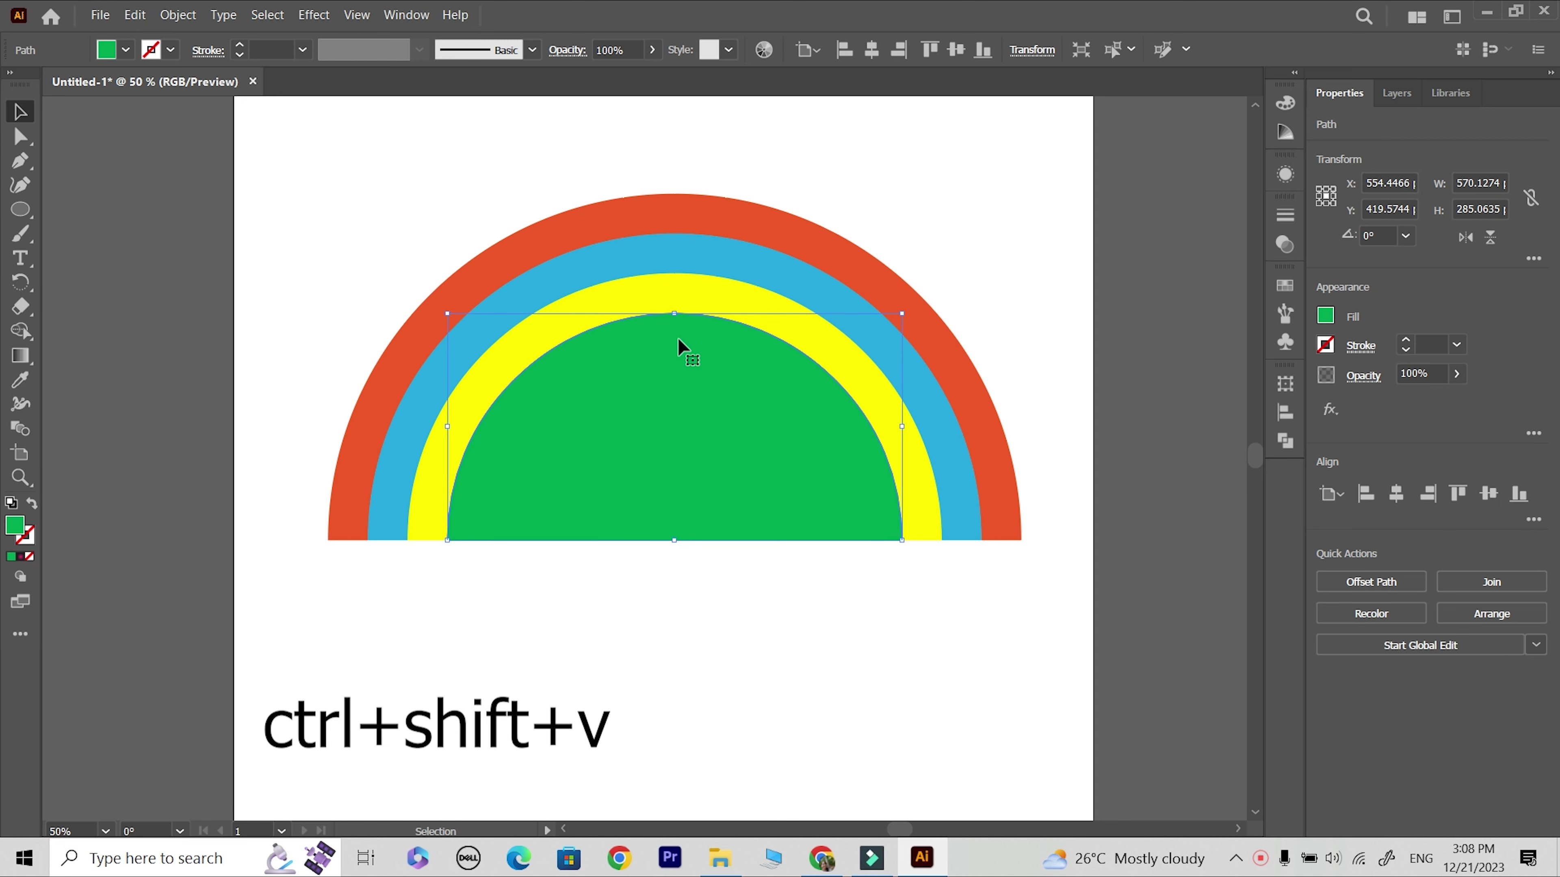
key(ctrl+shift+bracketleft)
key(ctrl+bracketleft)
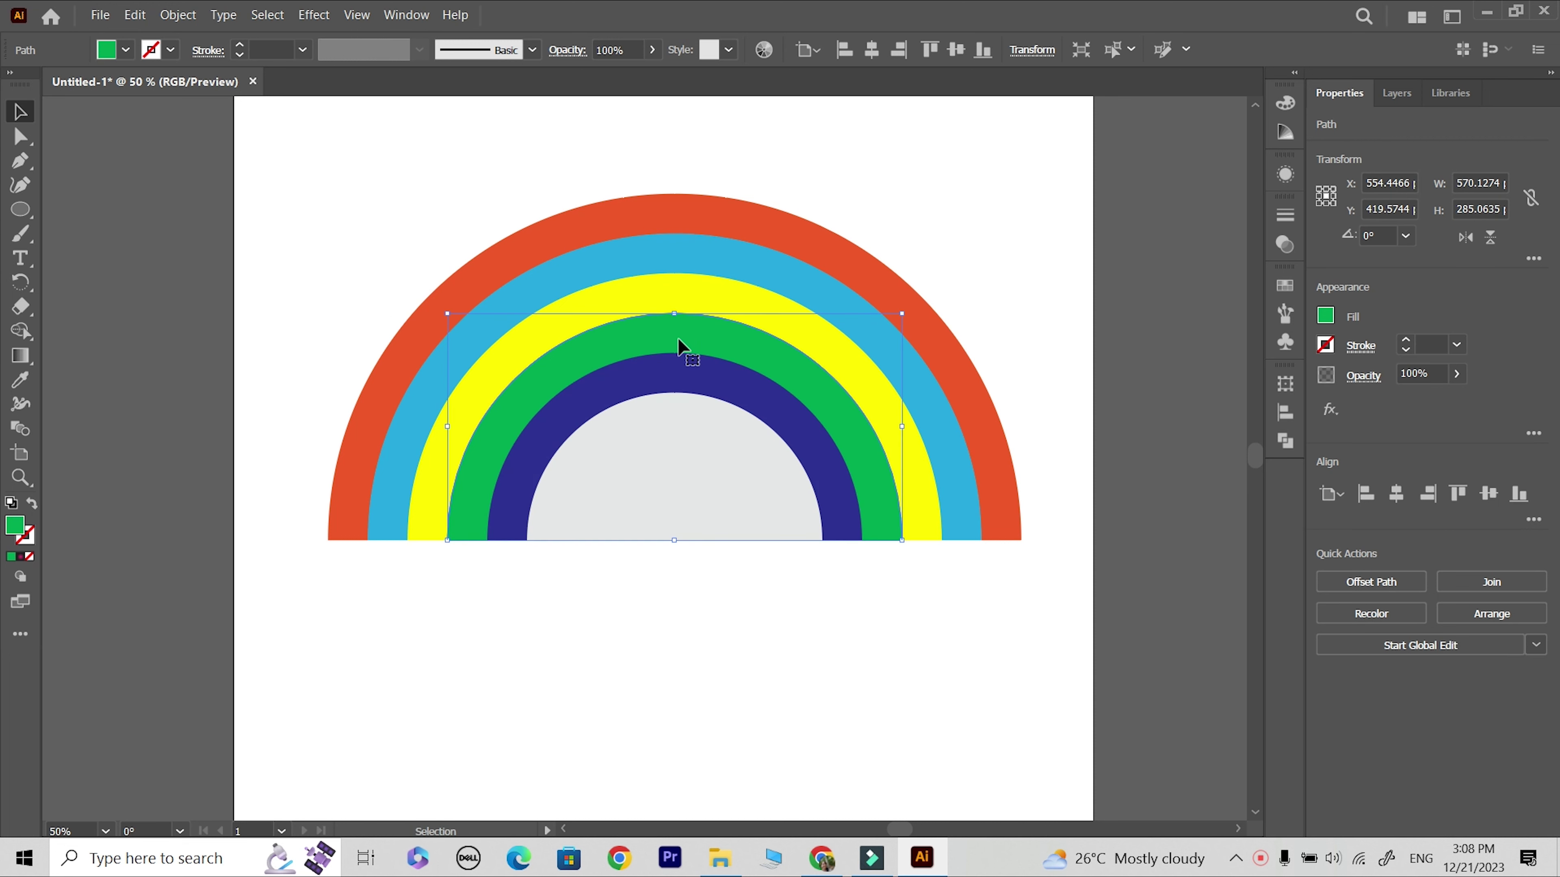
shift+click(696, 300)
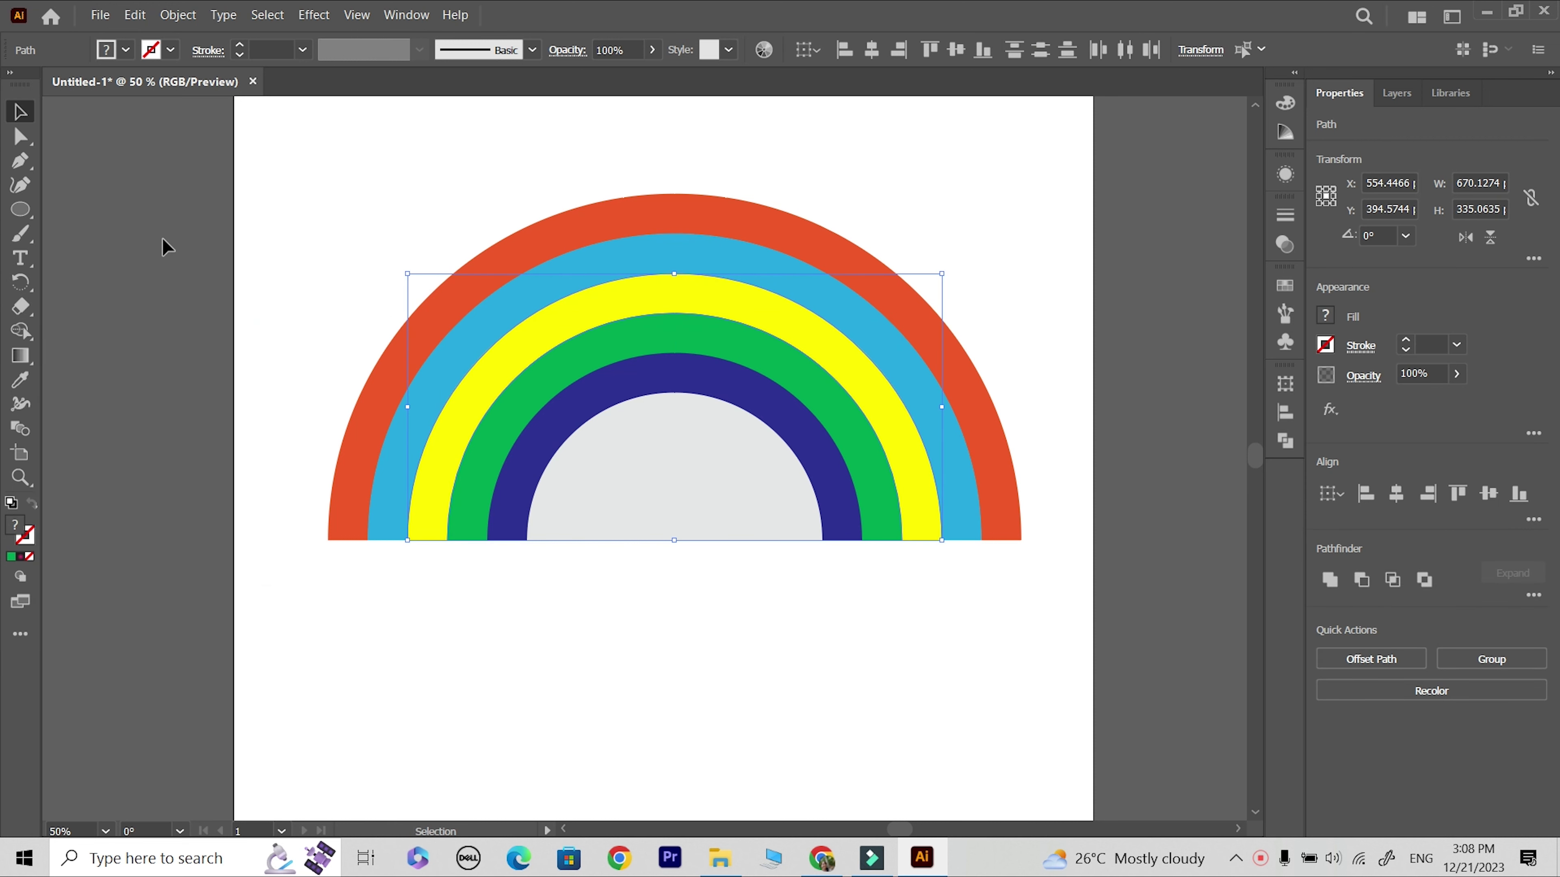
key(shift+m)
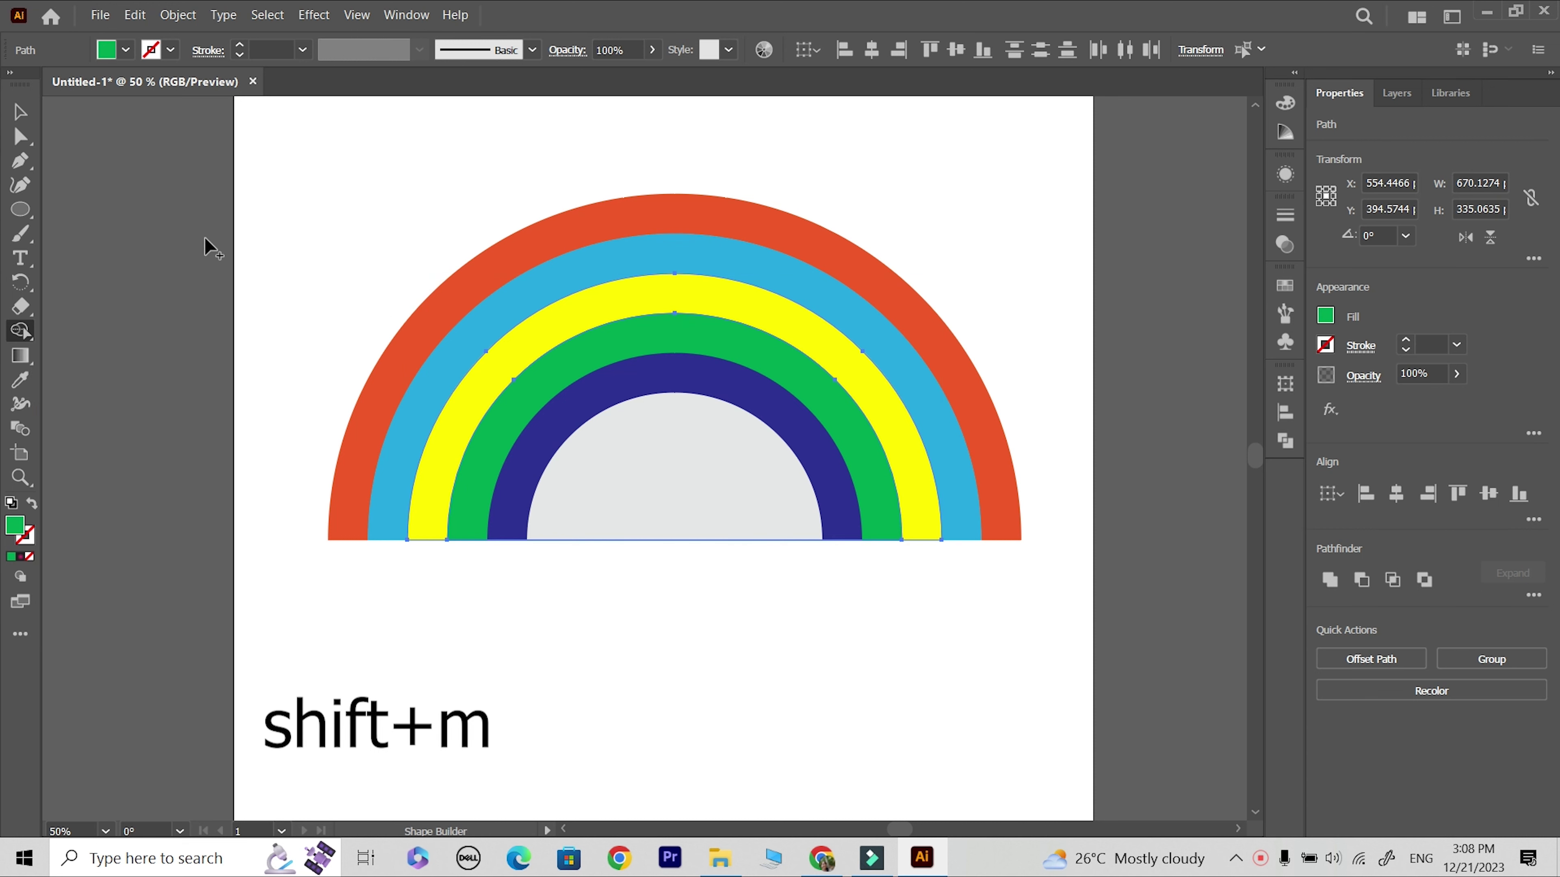
alt+click(644, 353)
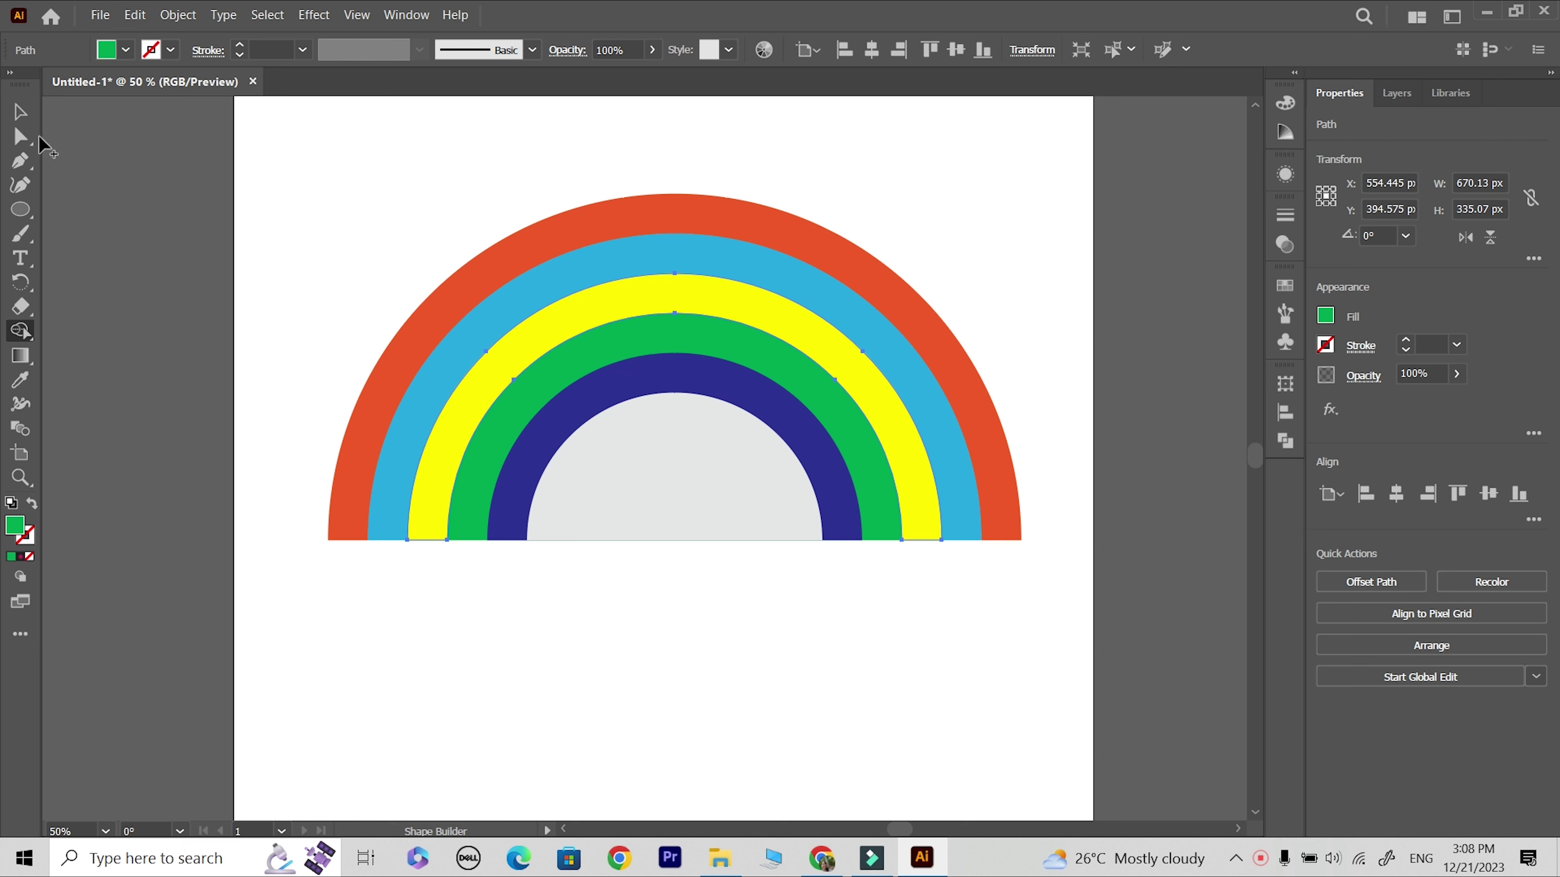
click(20, 112)
click(557, 424)
click(663, 645)
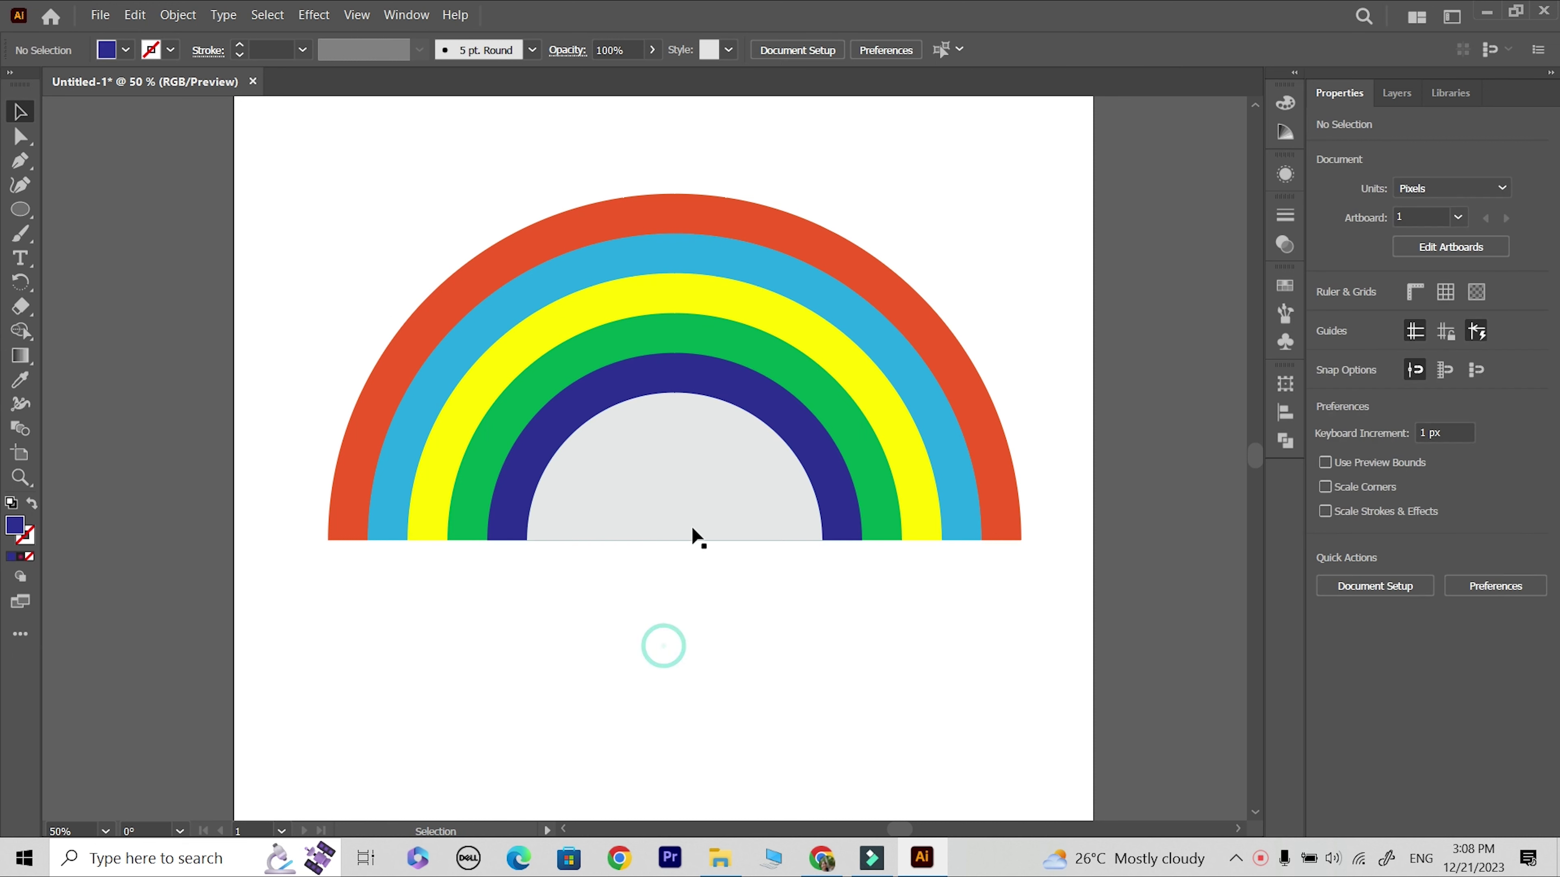
Use a back copy of the navy arc and Shape Builder to cut its overlap from the green arc.
key(ctrl+c)
click(692, 376)
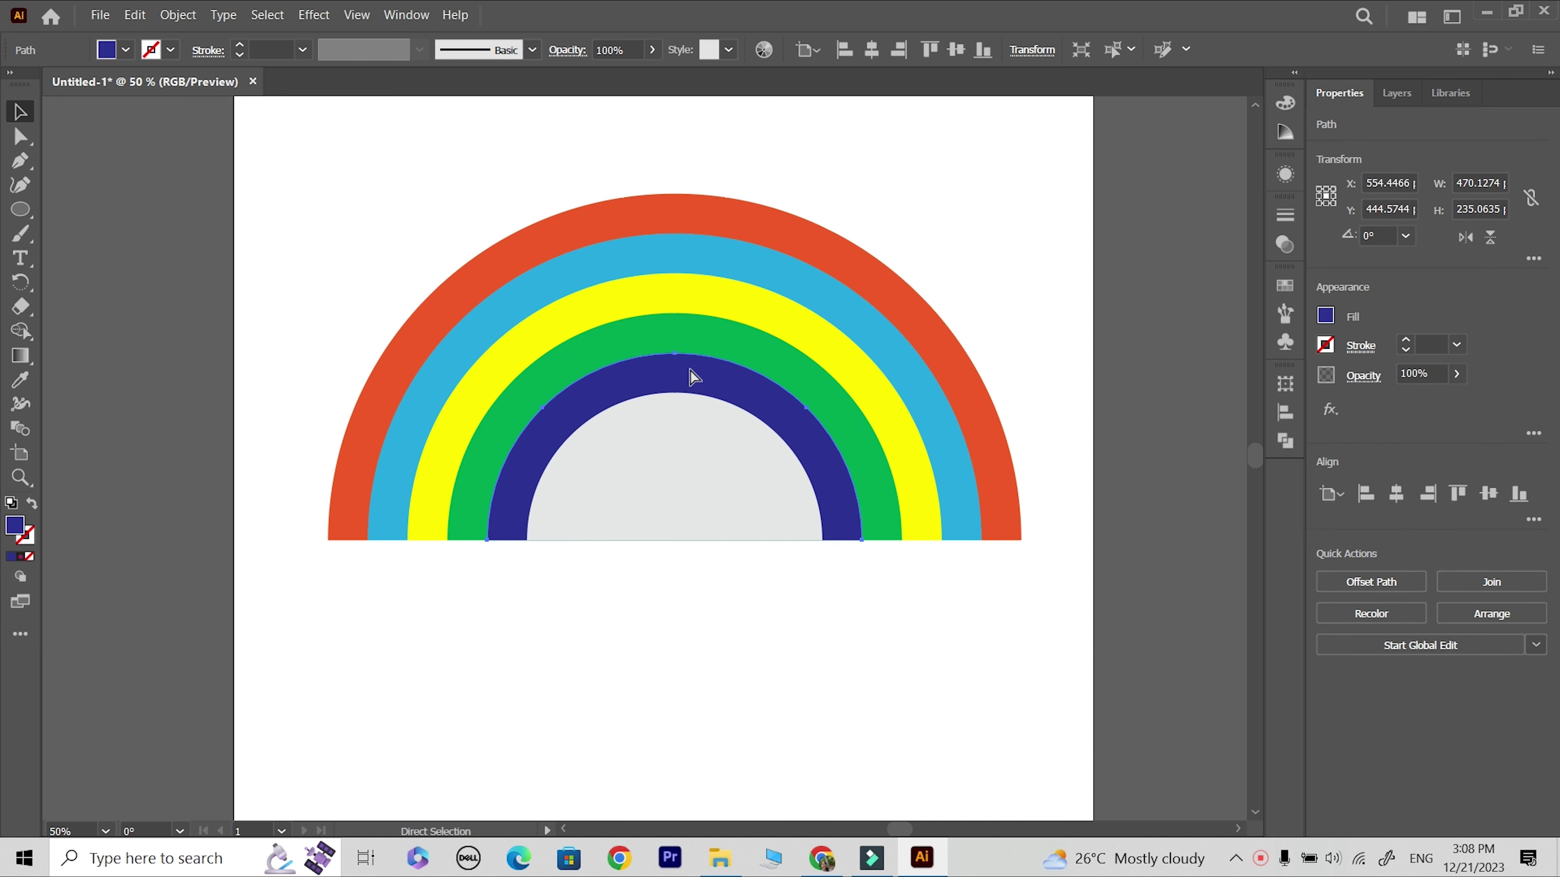
key(ctrl+shift+v)
key(ctrl+shift+bracketleft)
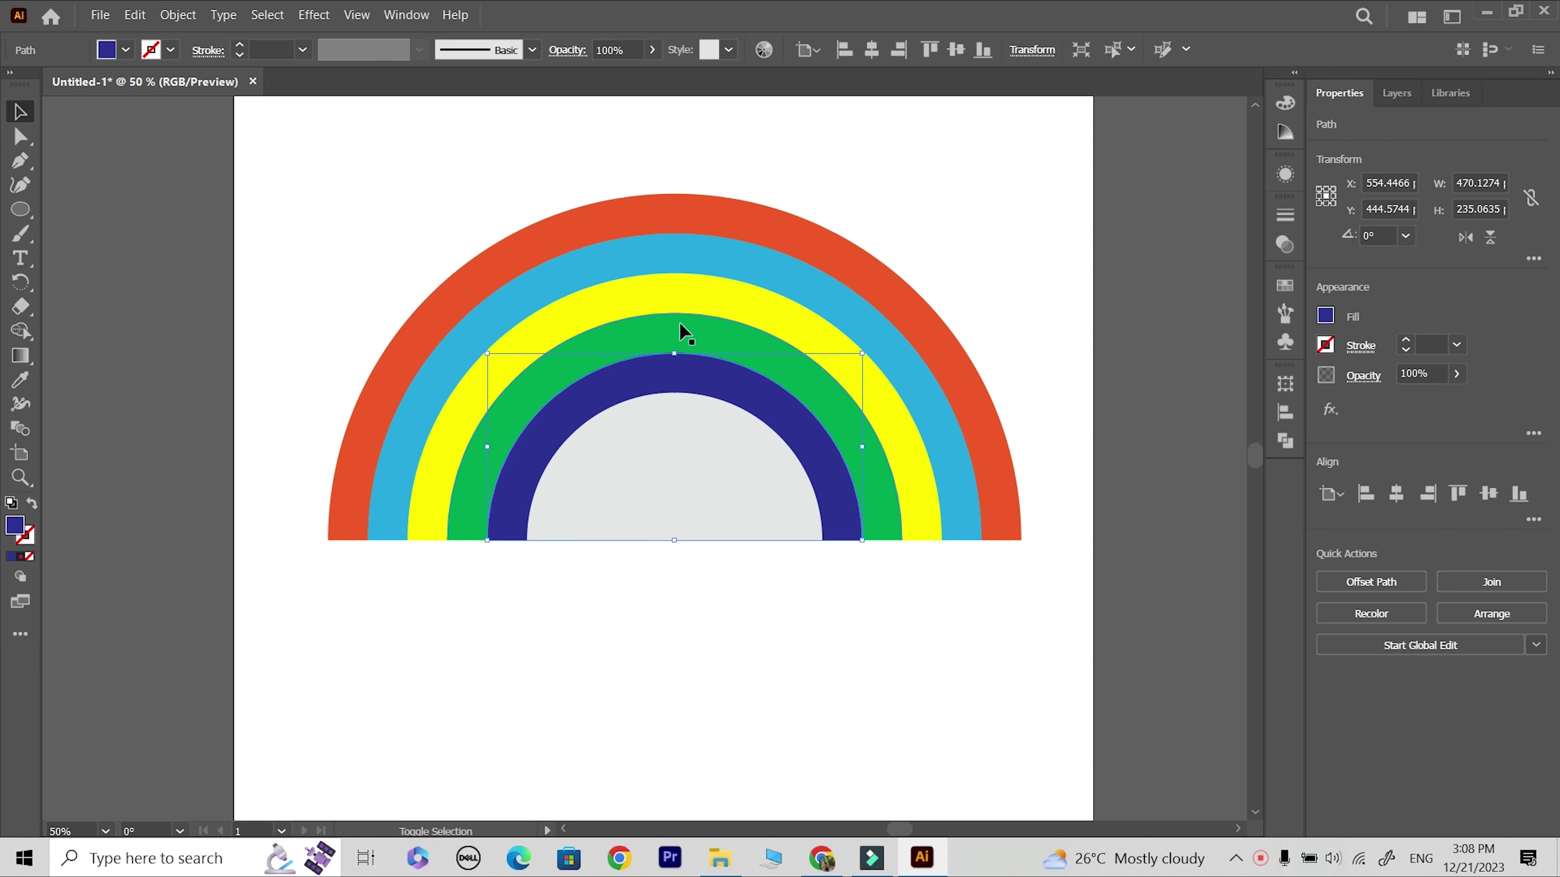
shift+click(682, 332)
key(shift+m)
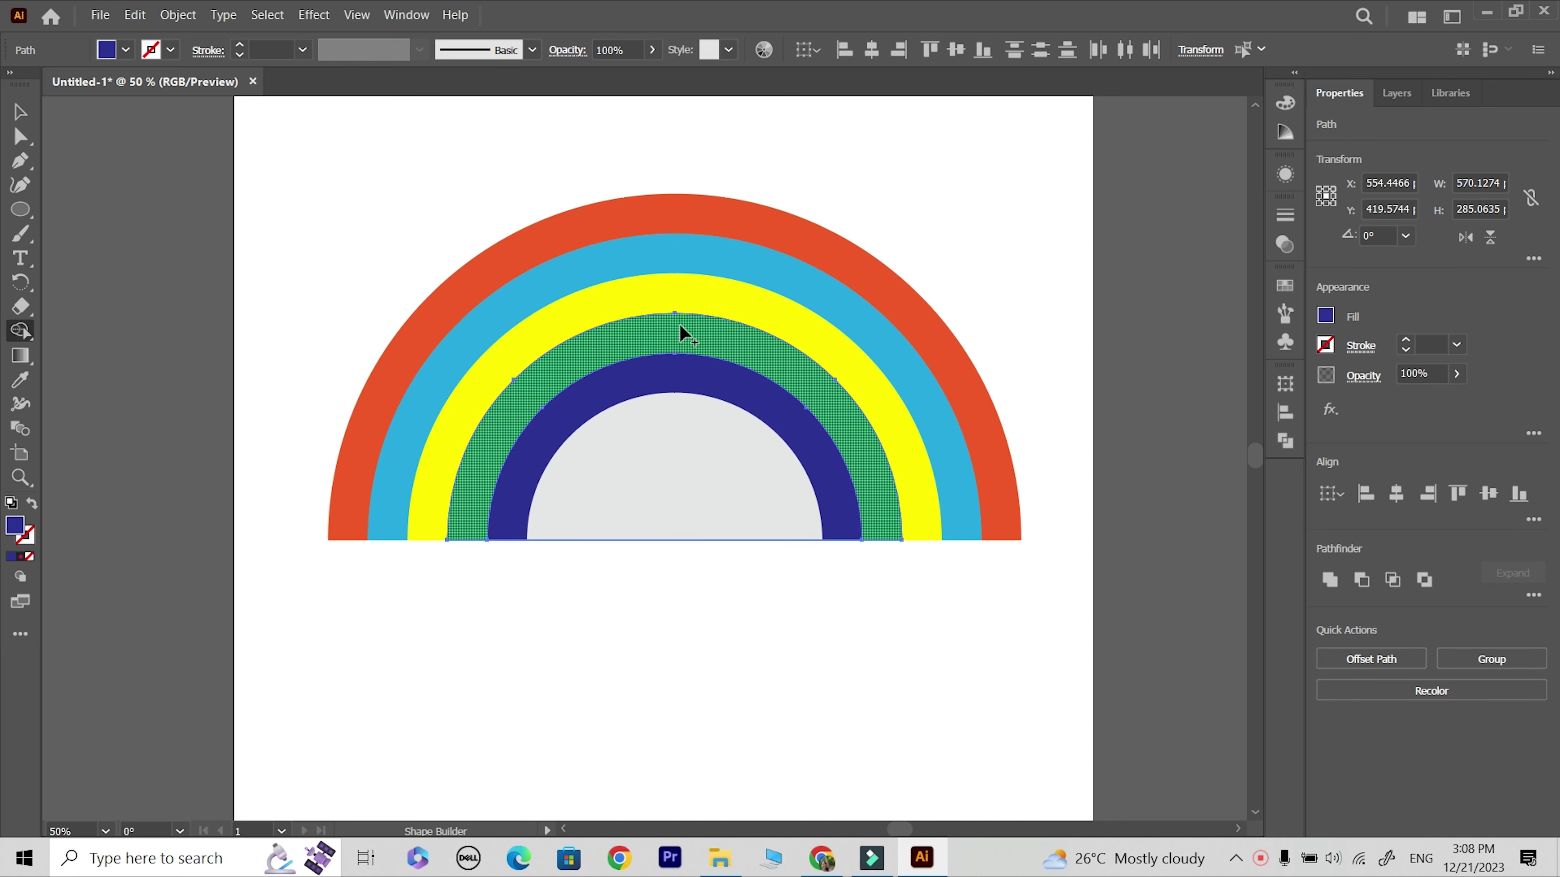
alt+click(676, 380)
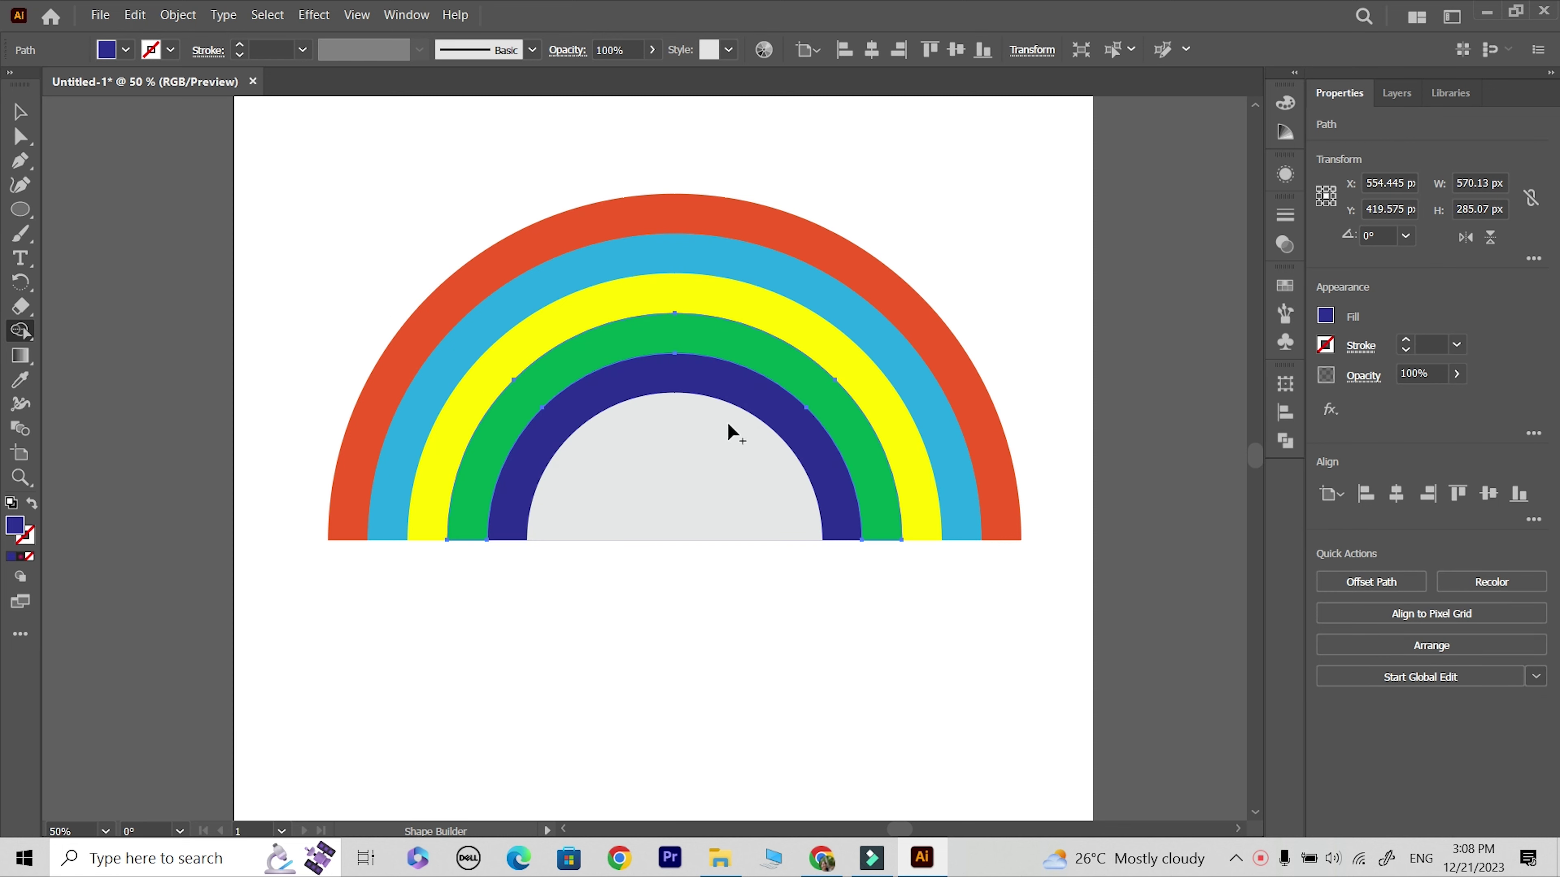
Test-drag the green band to confirm it is a separate shape, then undo the move.
click(20, 111)
click(681, 523)
click(752, 687)
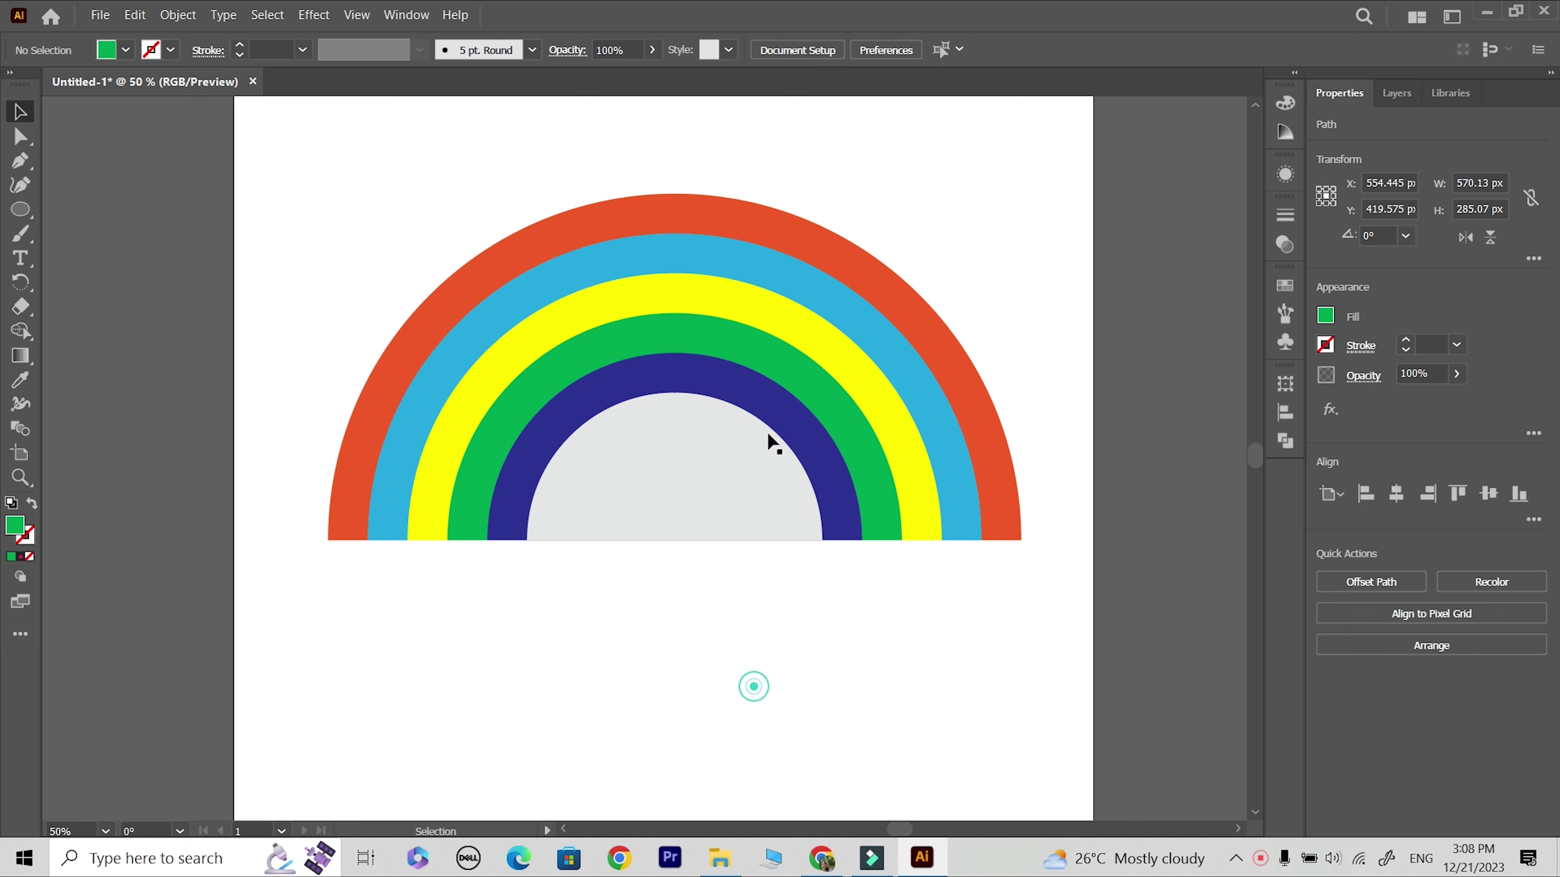
ctrl+click(742, 383)
key(v)
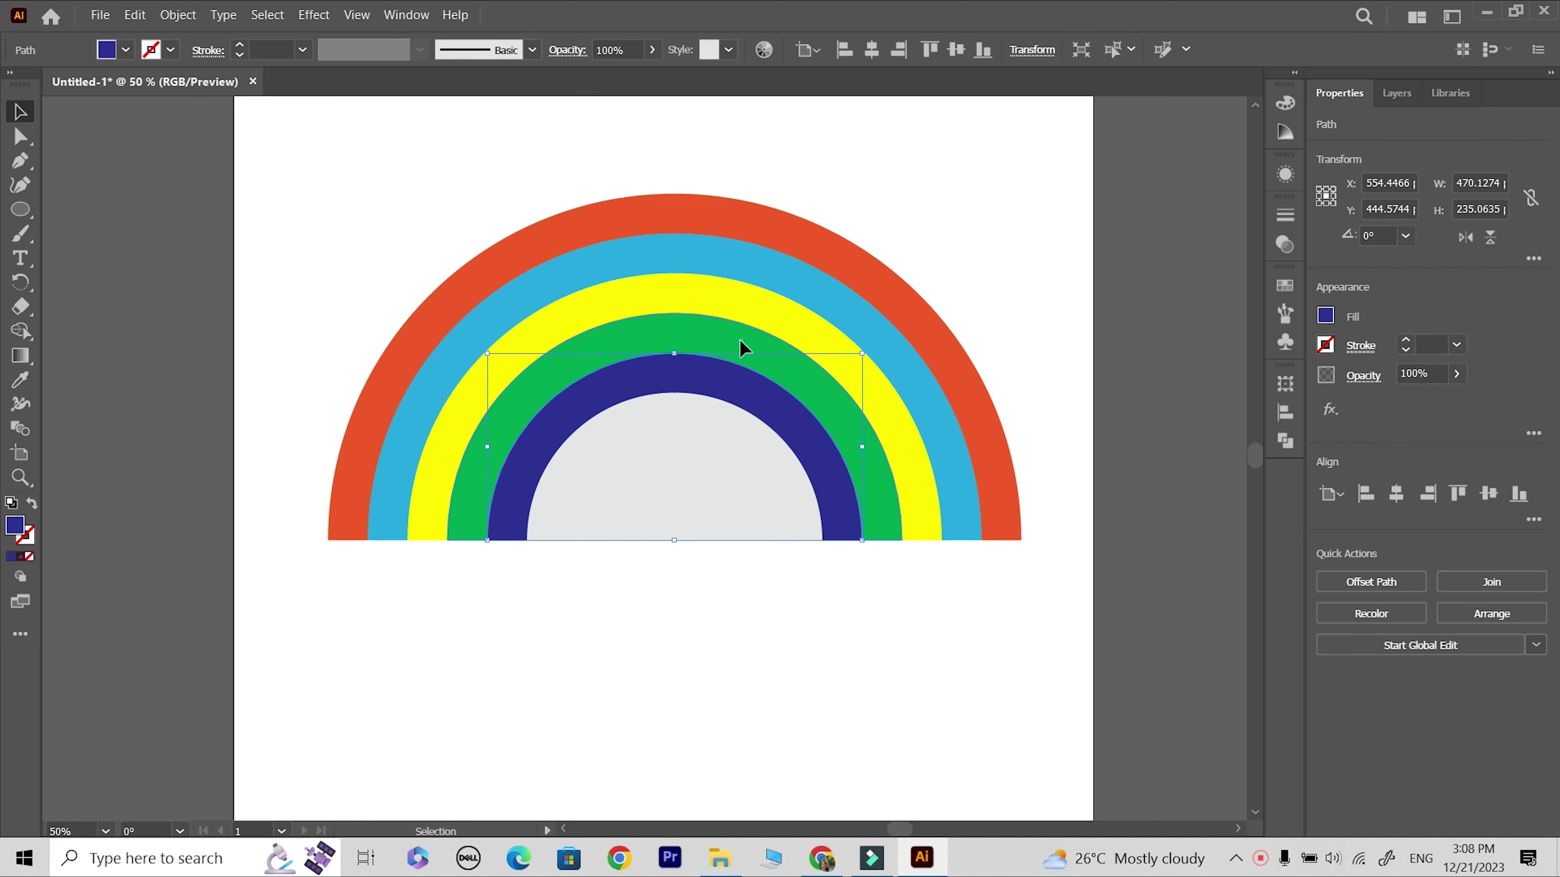
drag(742, 349, 773, 292)
key(ctrl+z)
Use a back copy of the grey semicircle and Shape Builder to trim the grey region from the navy arc.
click(713, 463)
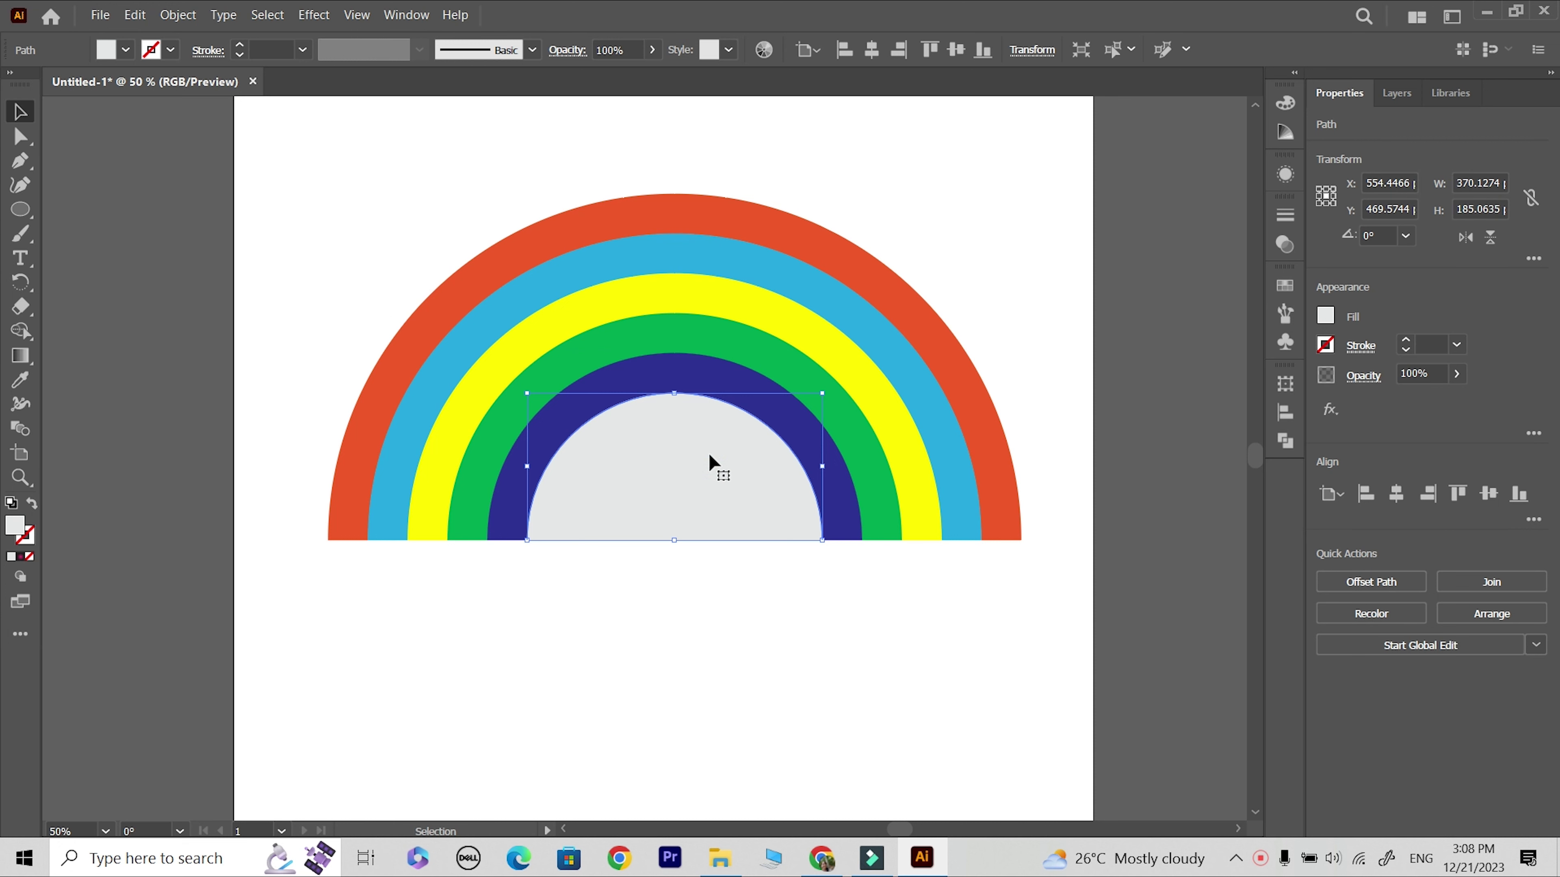
key(ctrl+c)
key(ctrl+shift+v)
key(ctrl+shift+bracketleft)
shift+click(645, 375)
key(shift+m)
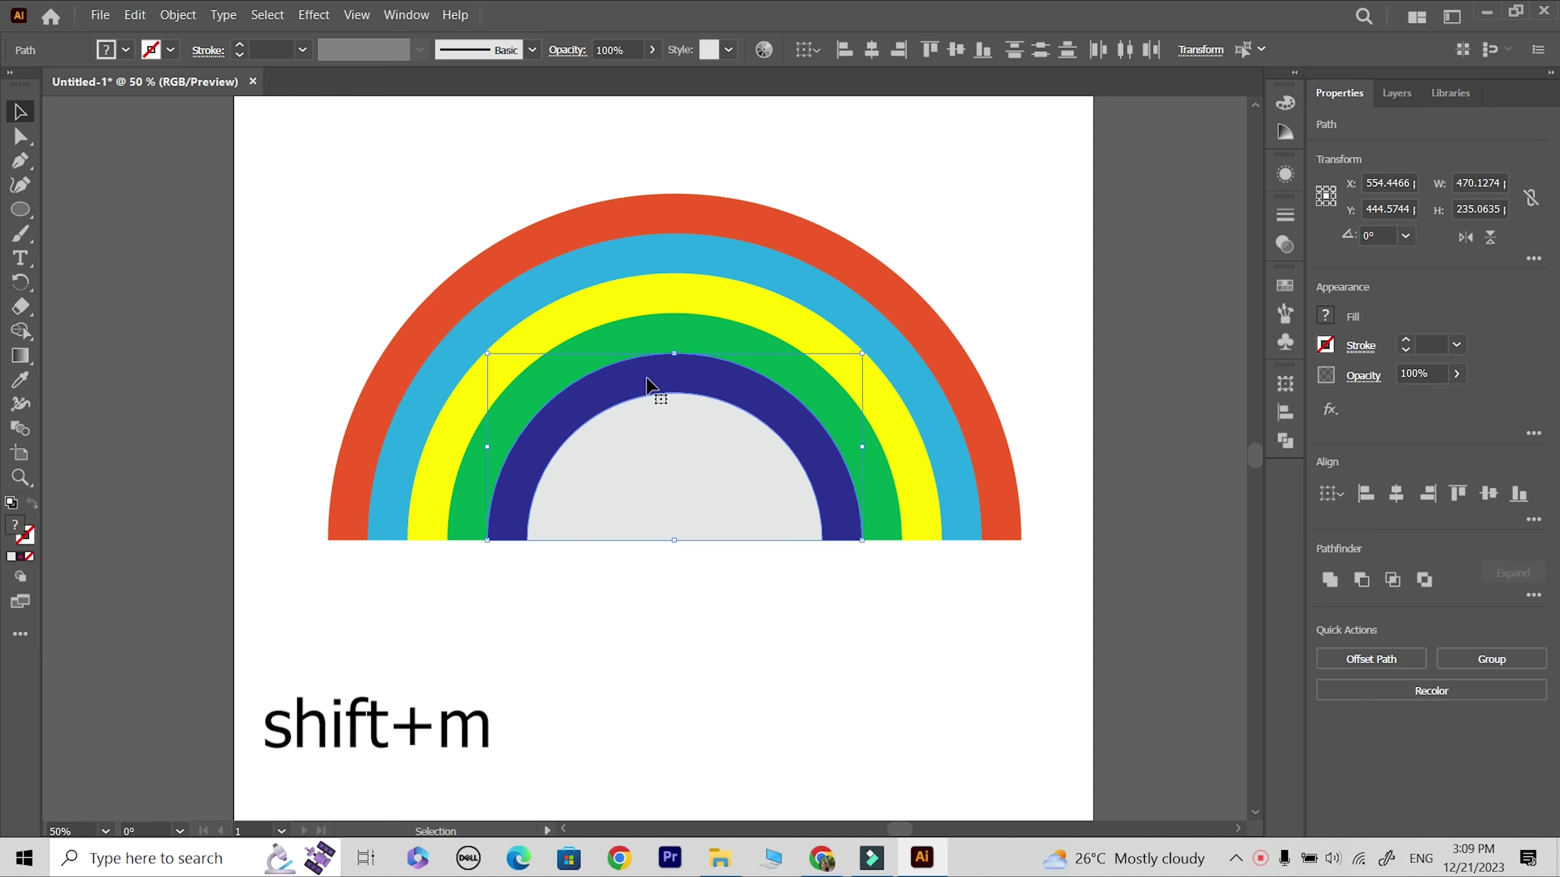
key(shift+m)
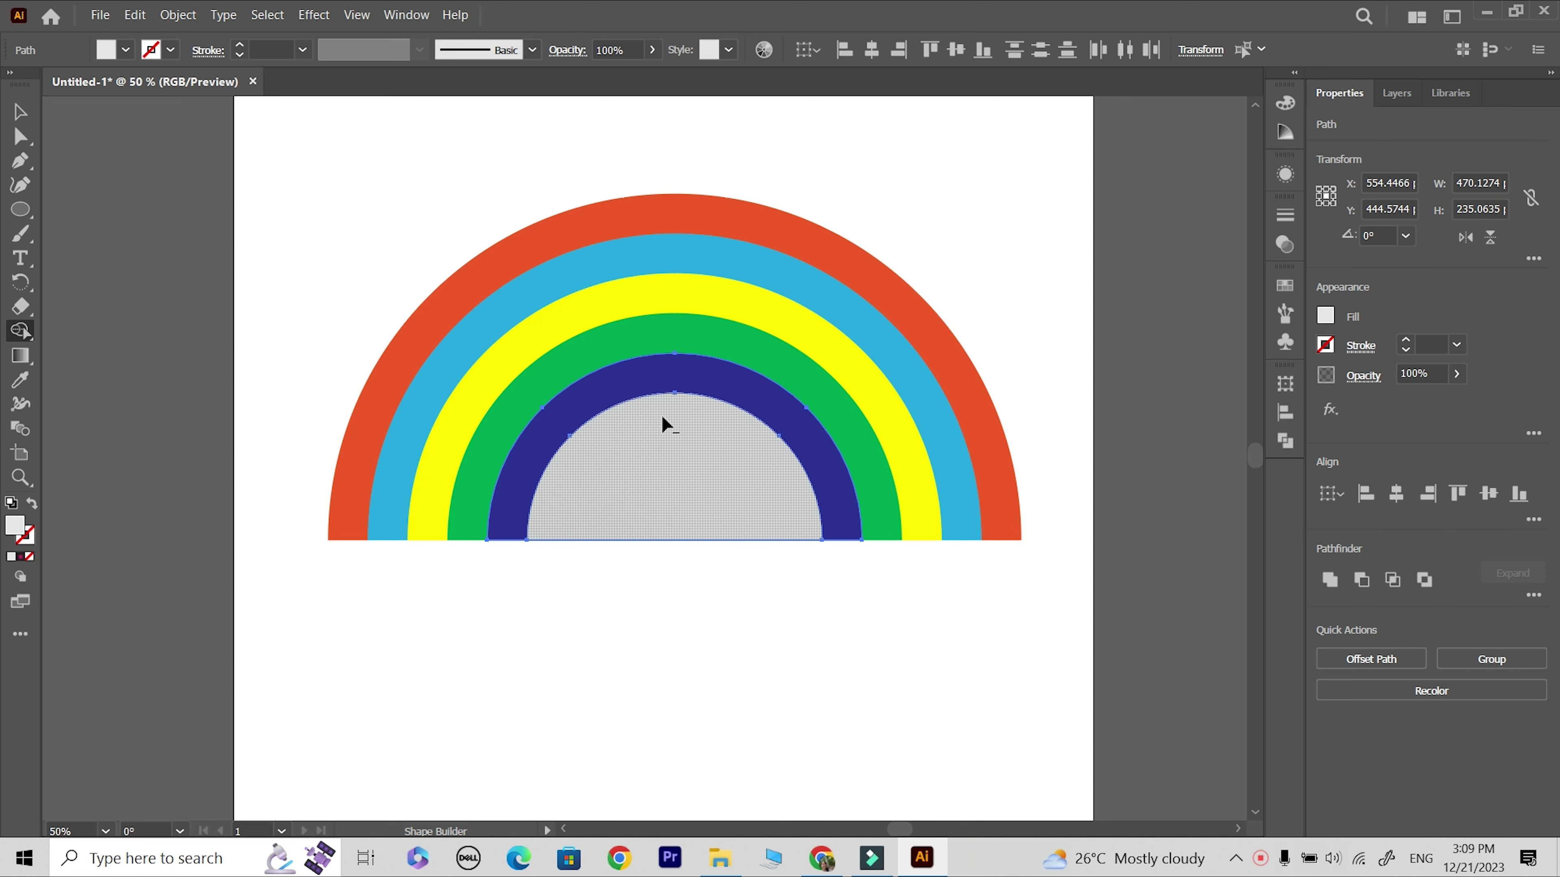
drag(666, 424, 631, 510)
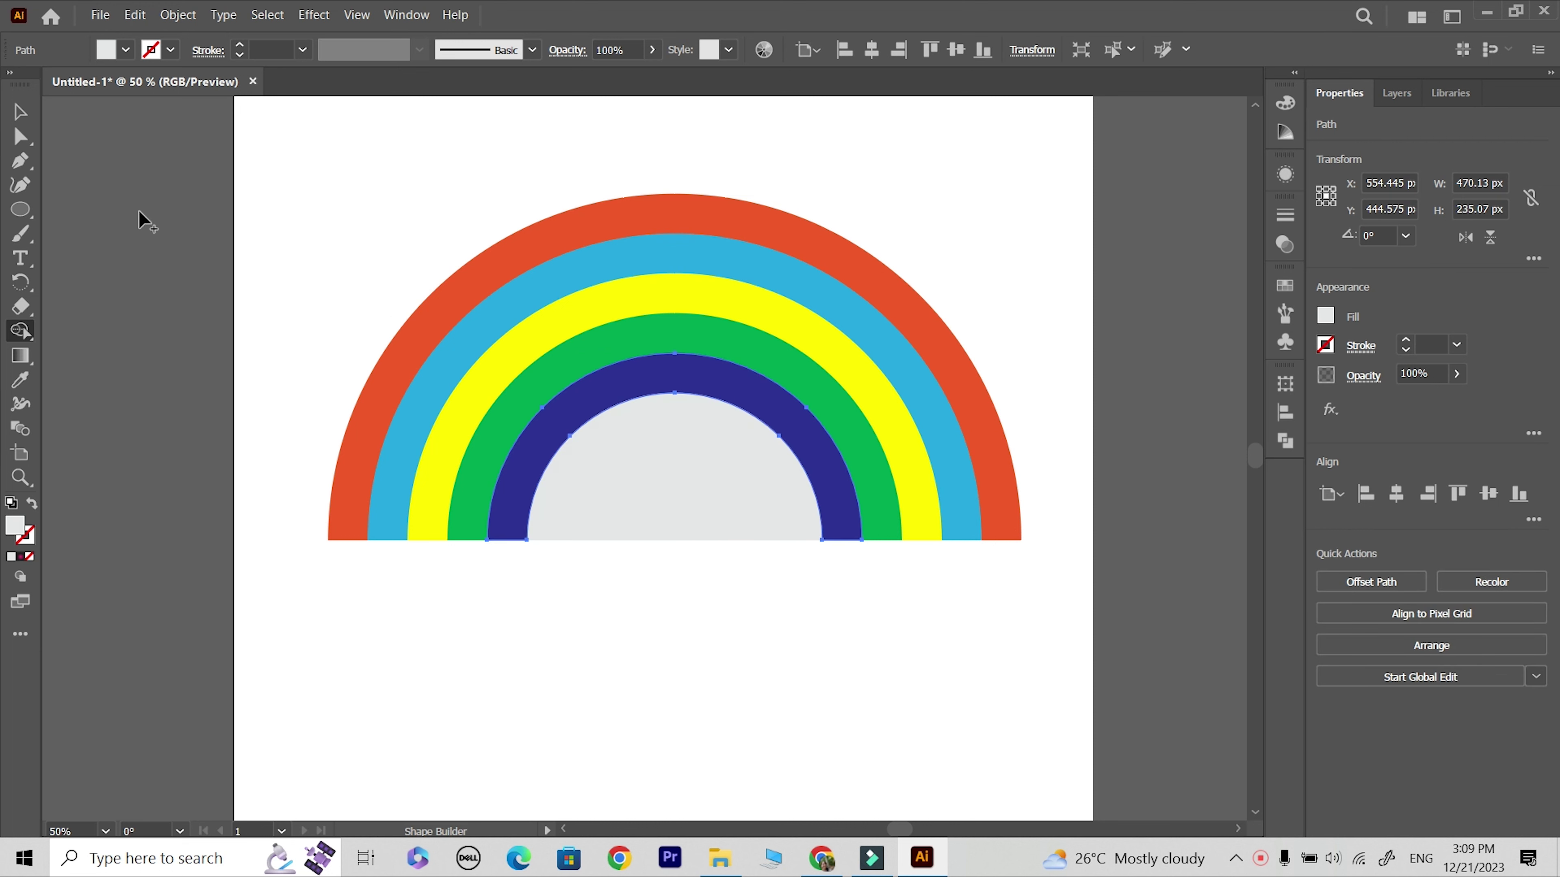
click(20, 111)
Shift the dark-blue, green, yellow and blue arcs around the grey semicircle, undoing the misplaced dark-blue move.
click(574, 693)
drag(663, 381, 691, 292)
drag(707, 442, 679, 535)
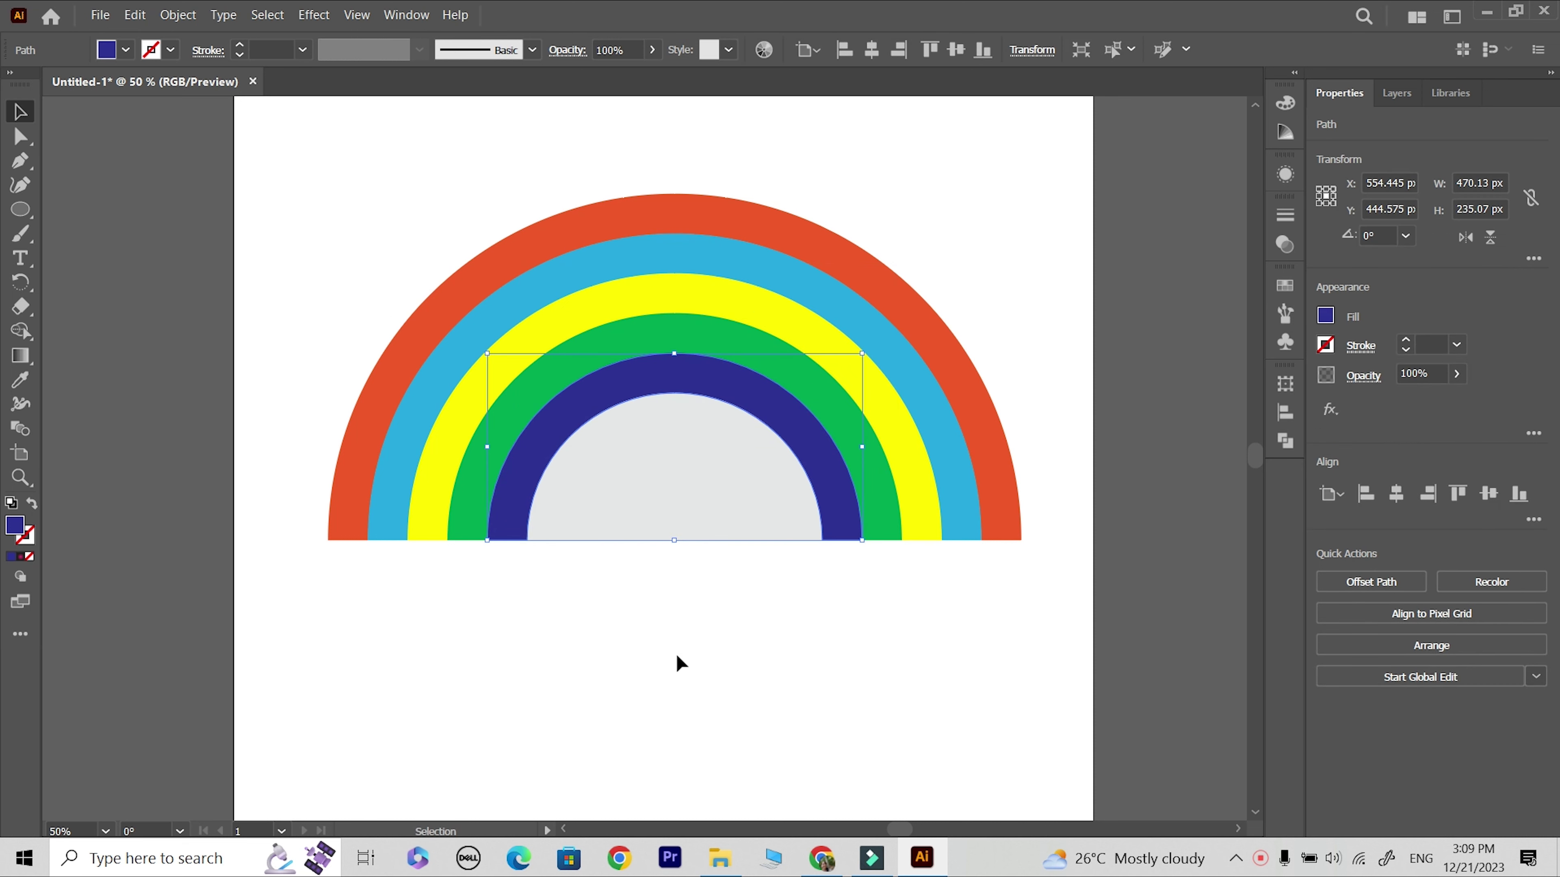
click(680, 664)
drag(672, 335, 921, 255)
drag(648, 294, 513, 278)
drag(675, 250, 721, 183)
drag(575, 394, 294, 420)
key(ctrl+z)
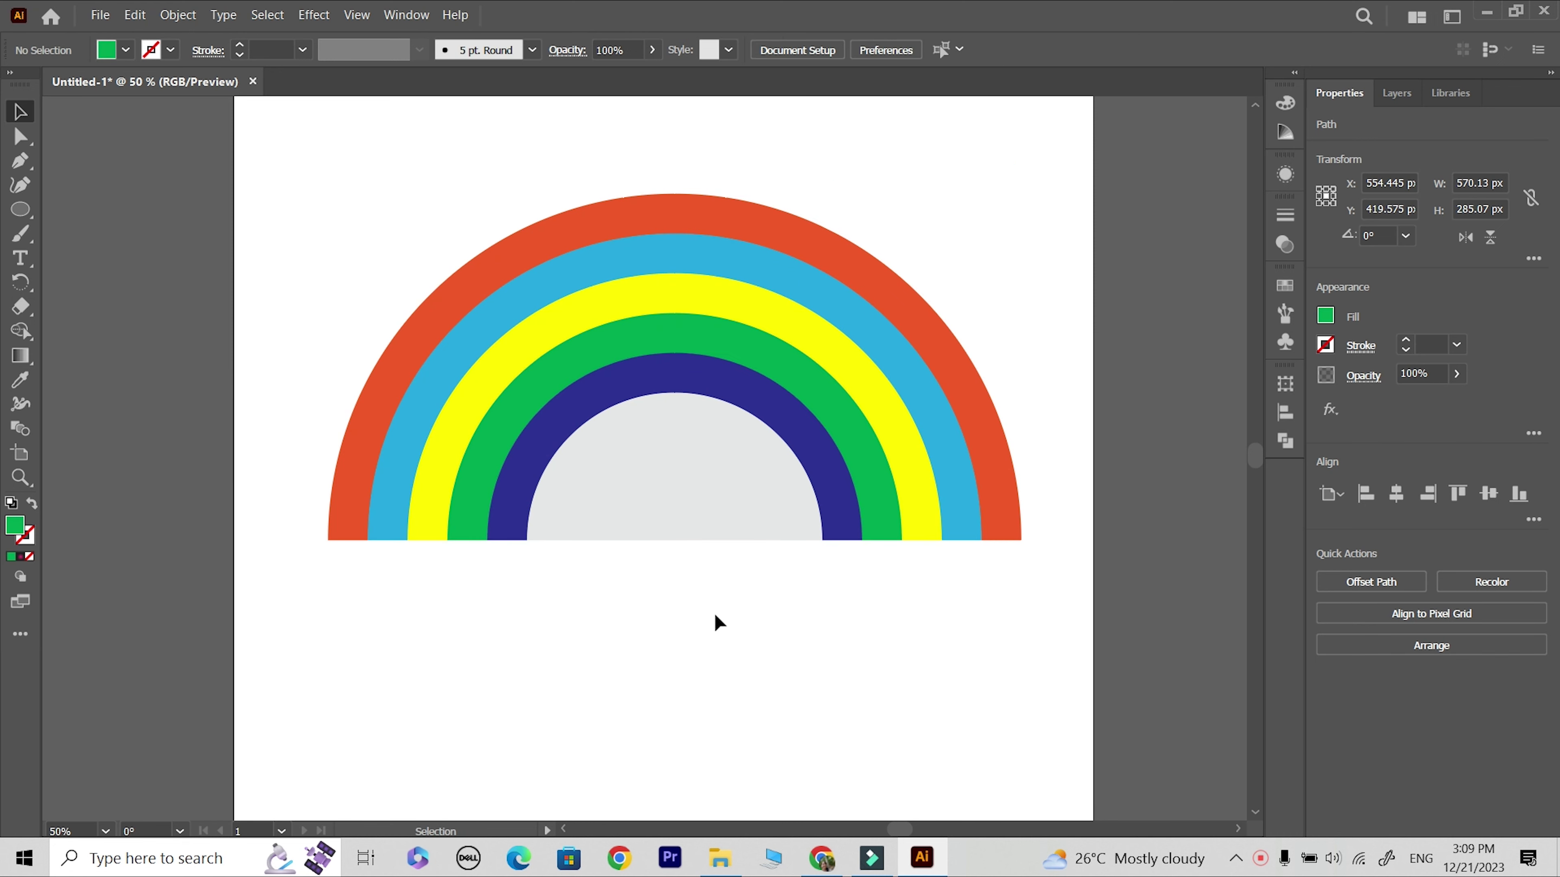
Sweep Shape Builder across the grey inner semicircle, then deselect it.
click(691, 486)
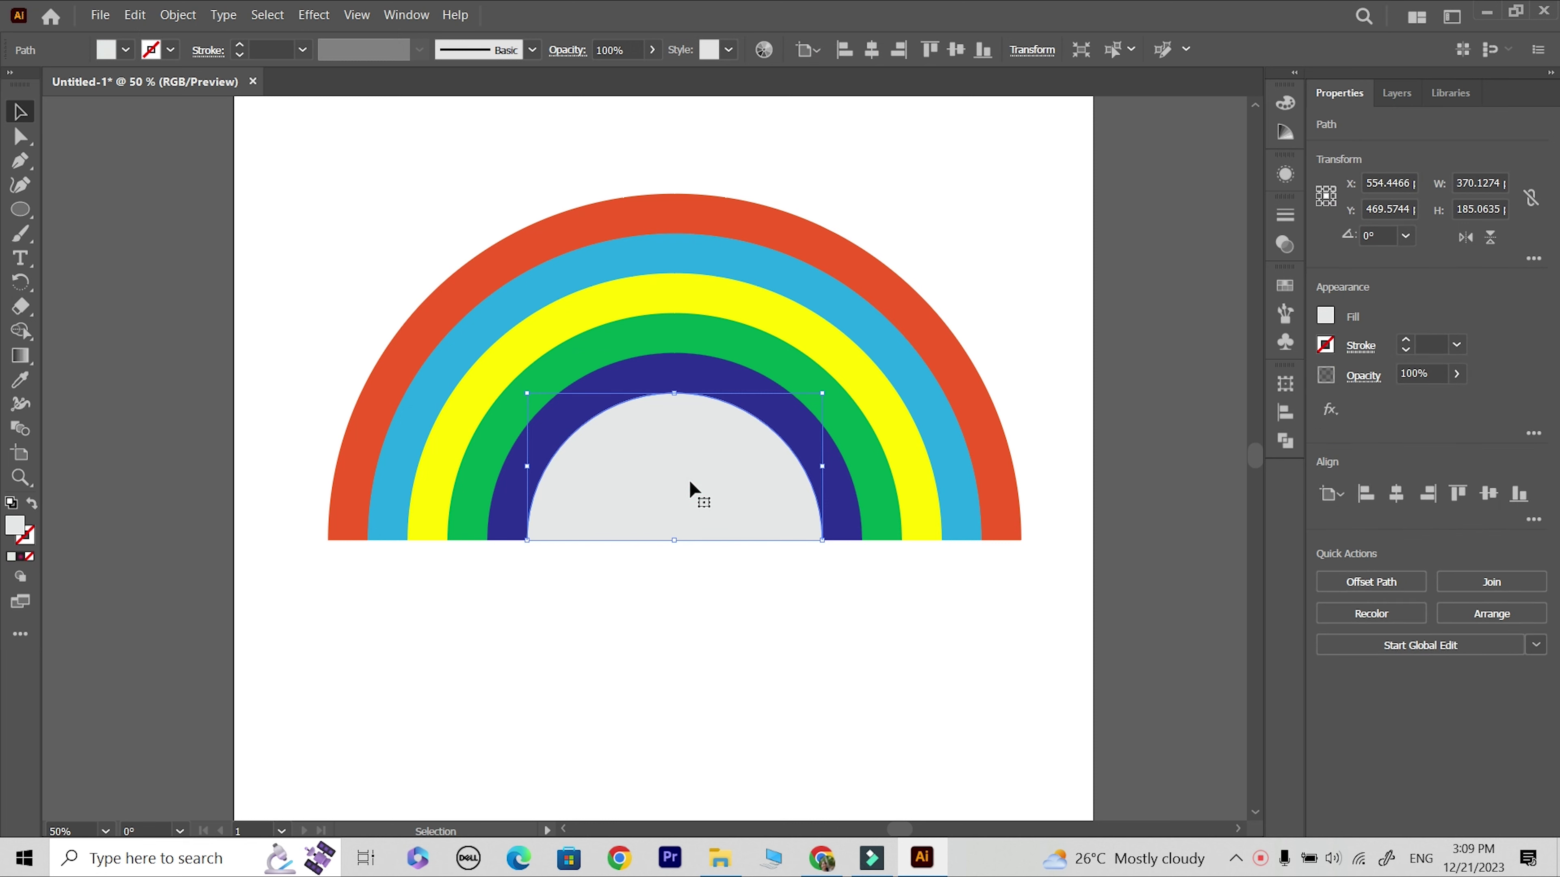
drag(20, 331, 105, 336)
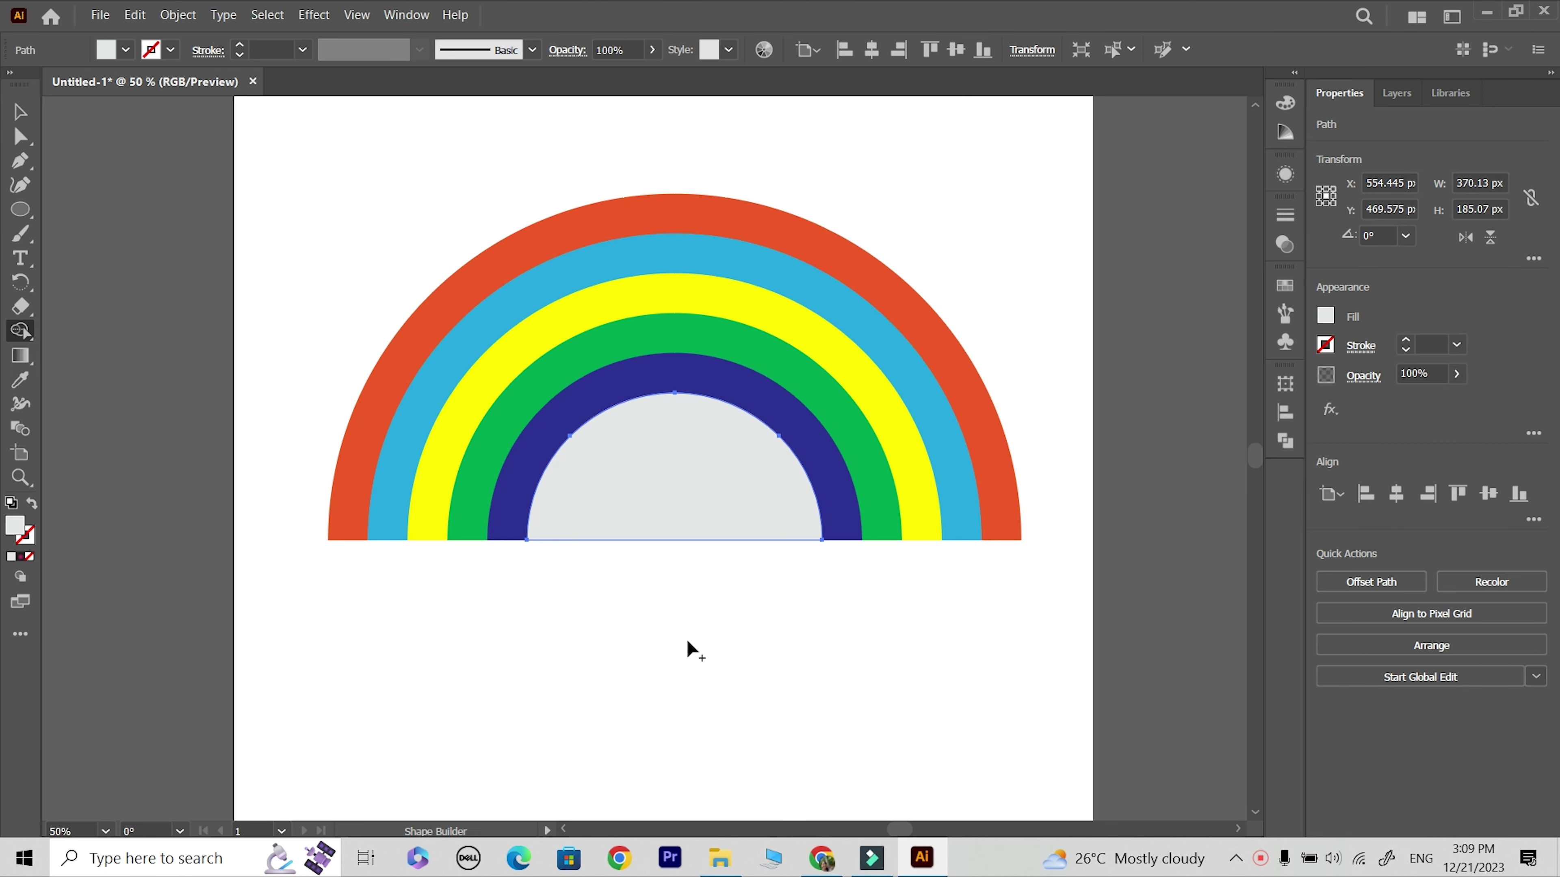
click(19, 112)
click(545, 626)
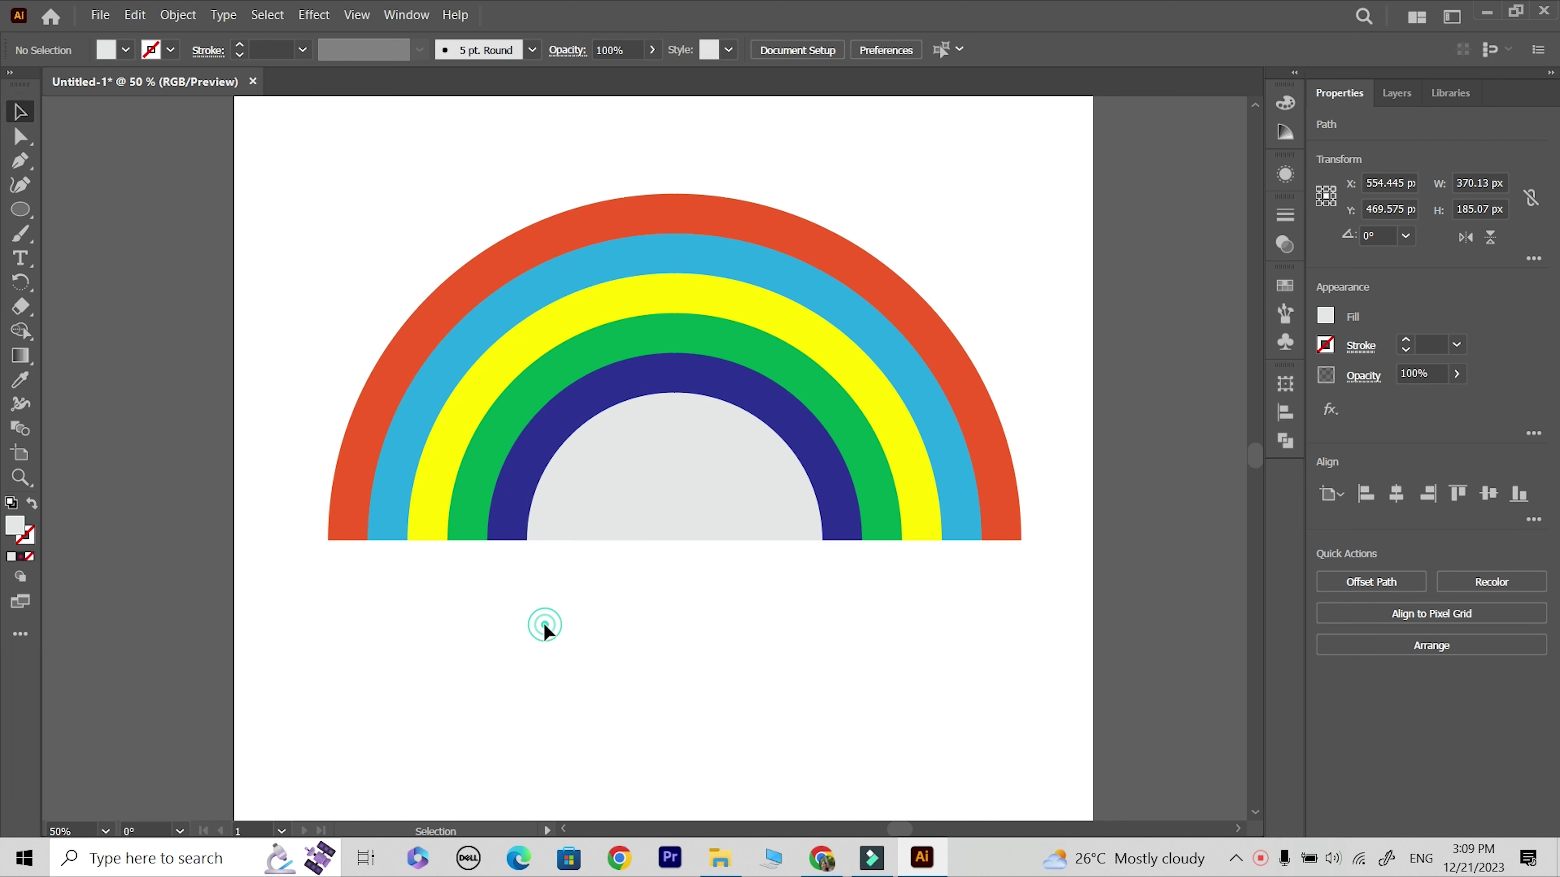
Draw a light grey circle below the rainbow and nudge it slightly upward.
key(ctrl+minus)
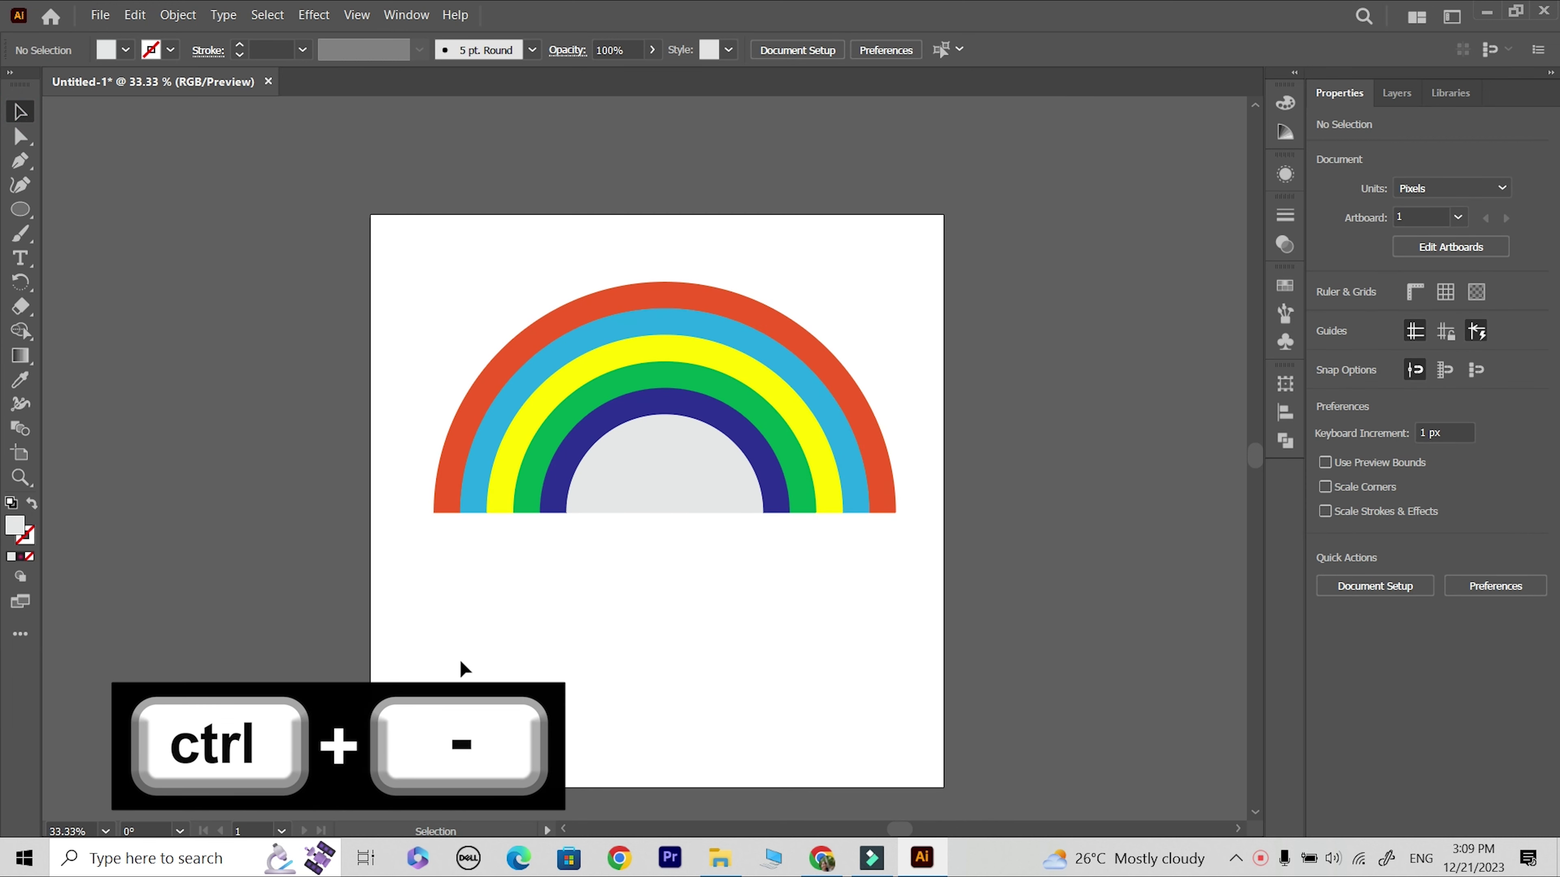
click(24, 216)
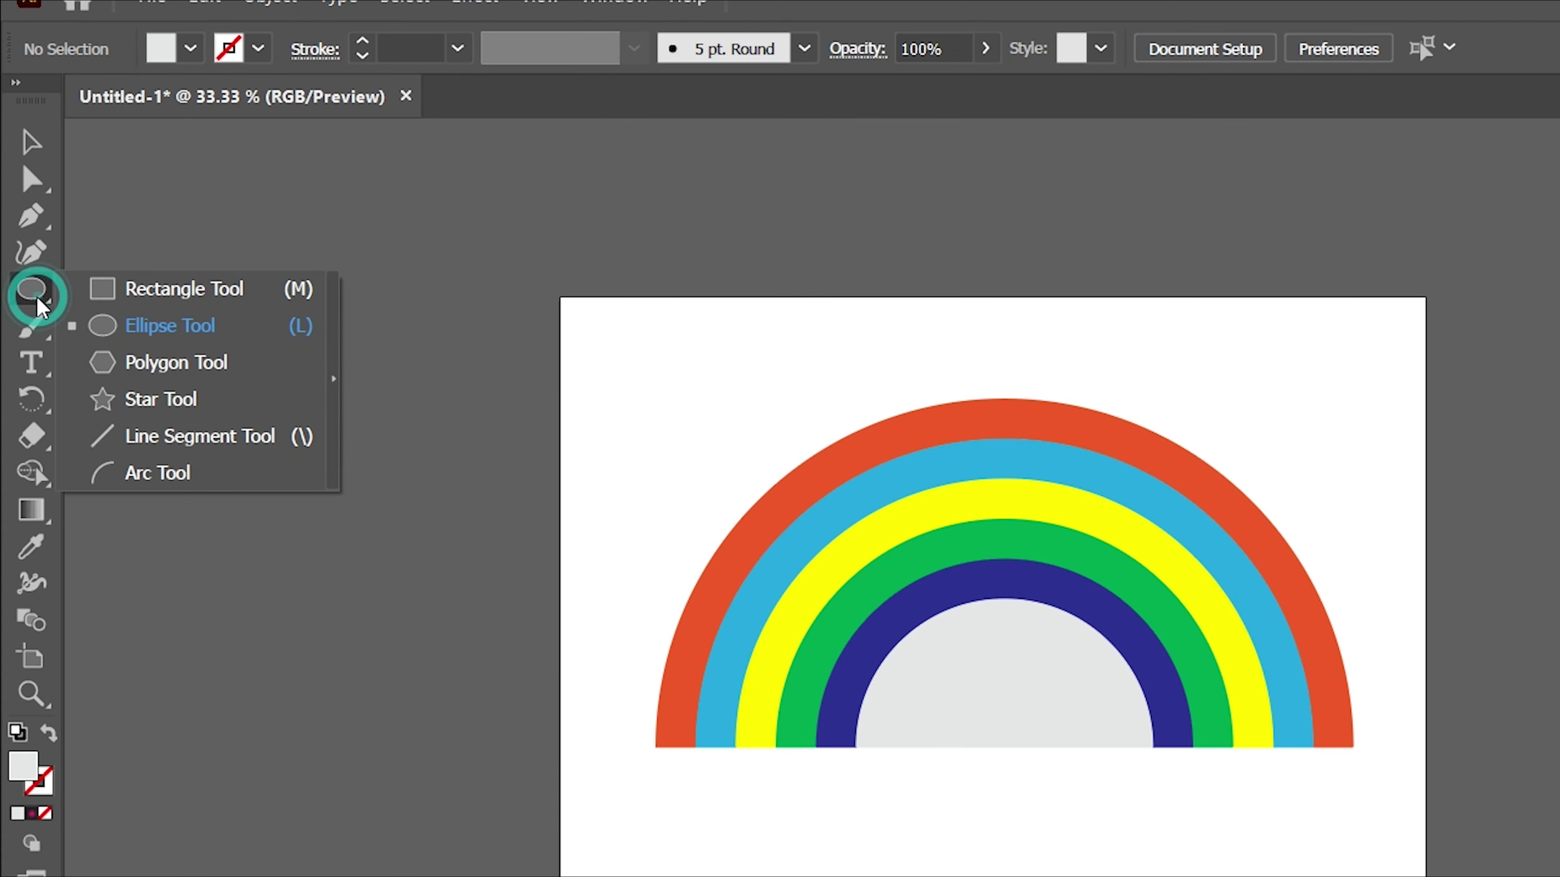
click(125, 324)
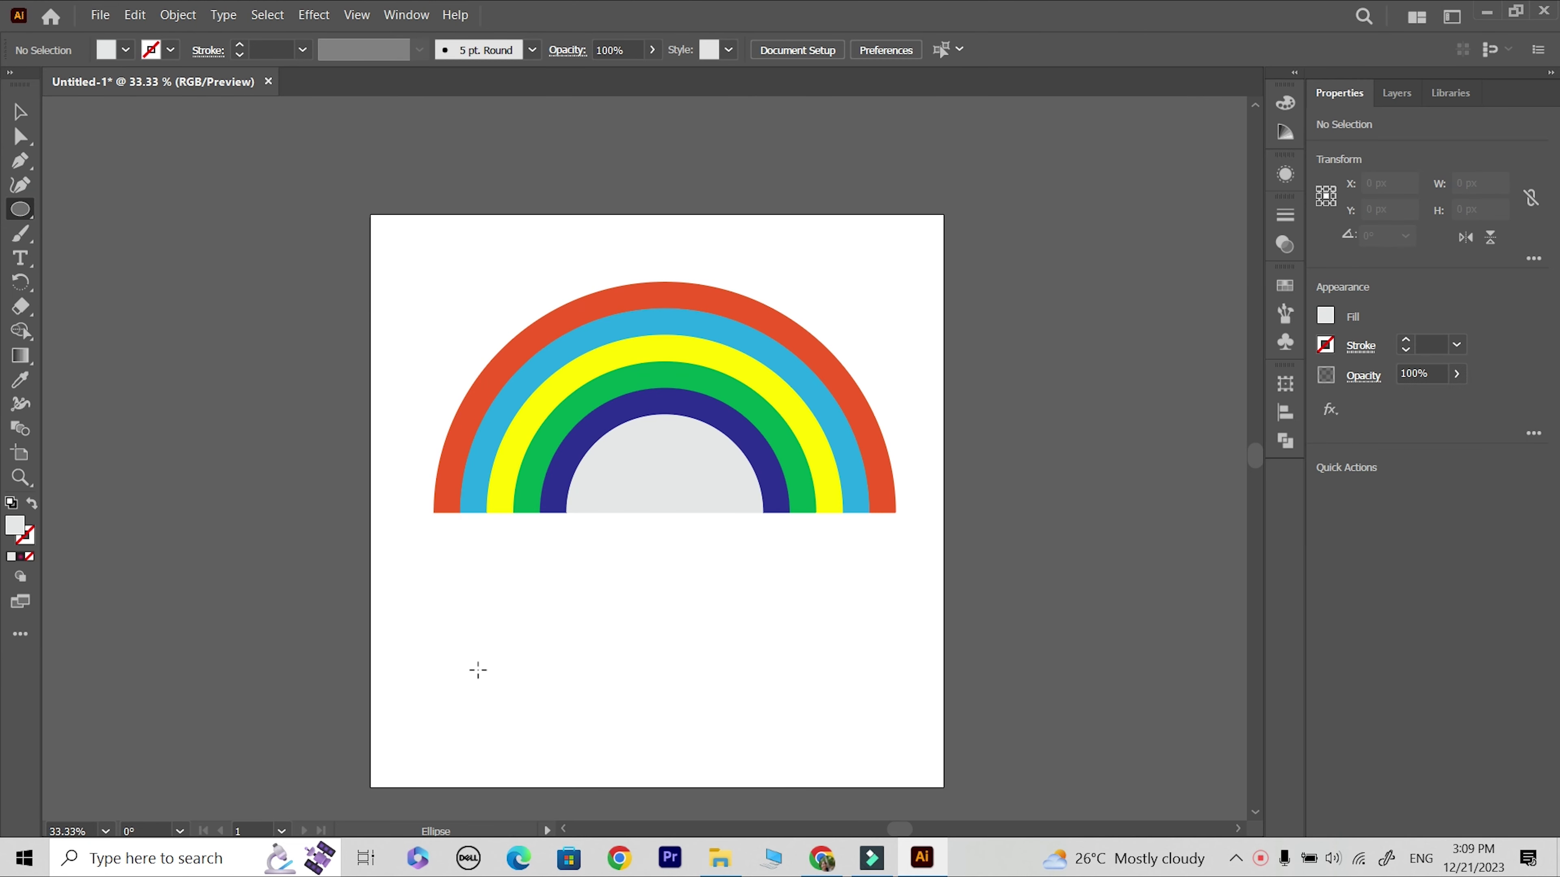
drag(478, 670, 547, 738)
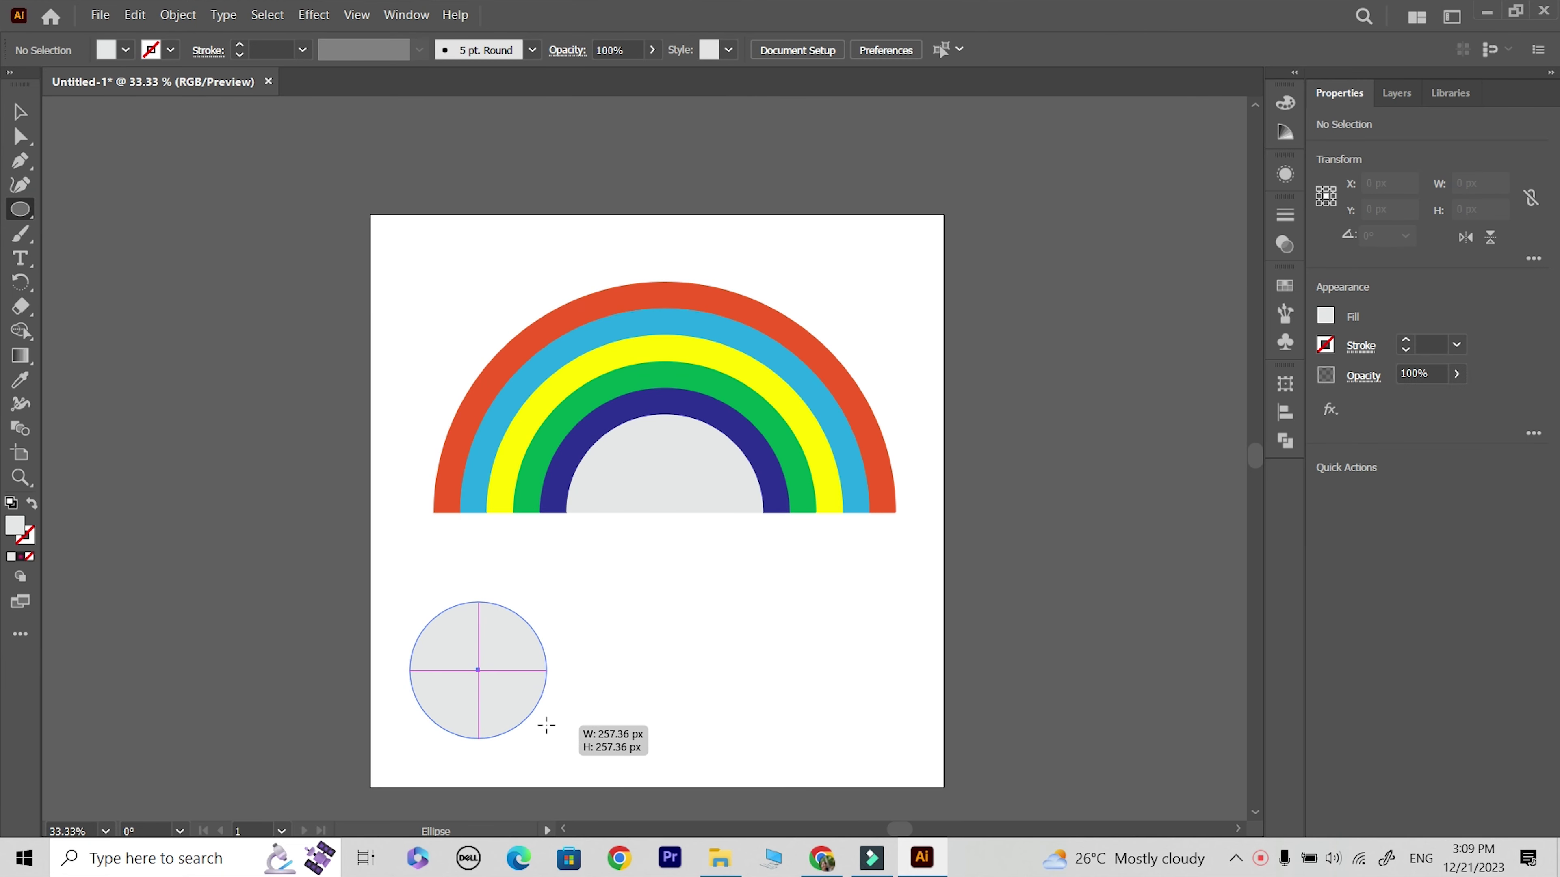
click(20, 111)
drag(479, 672, 472, 627)
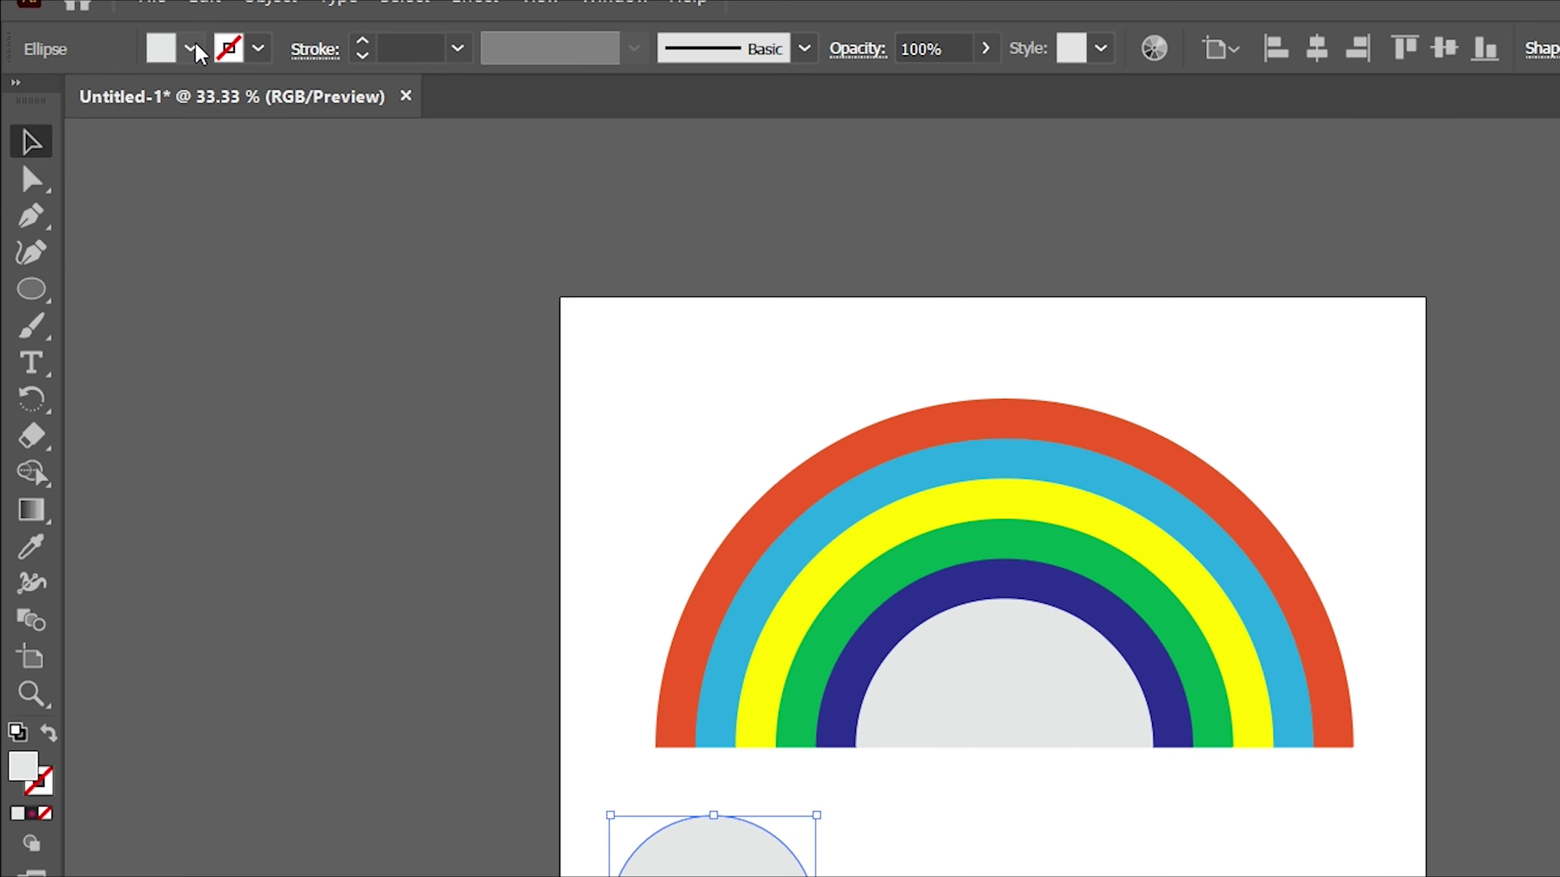
click(125, 50)
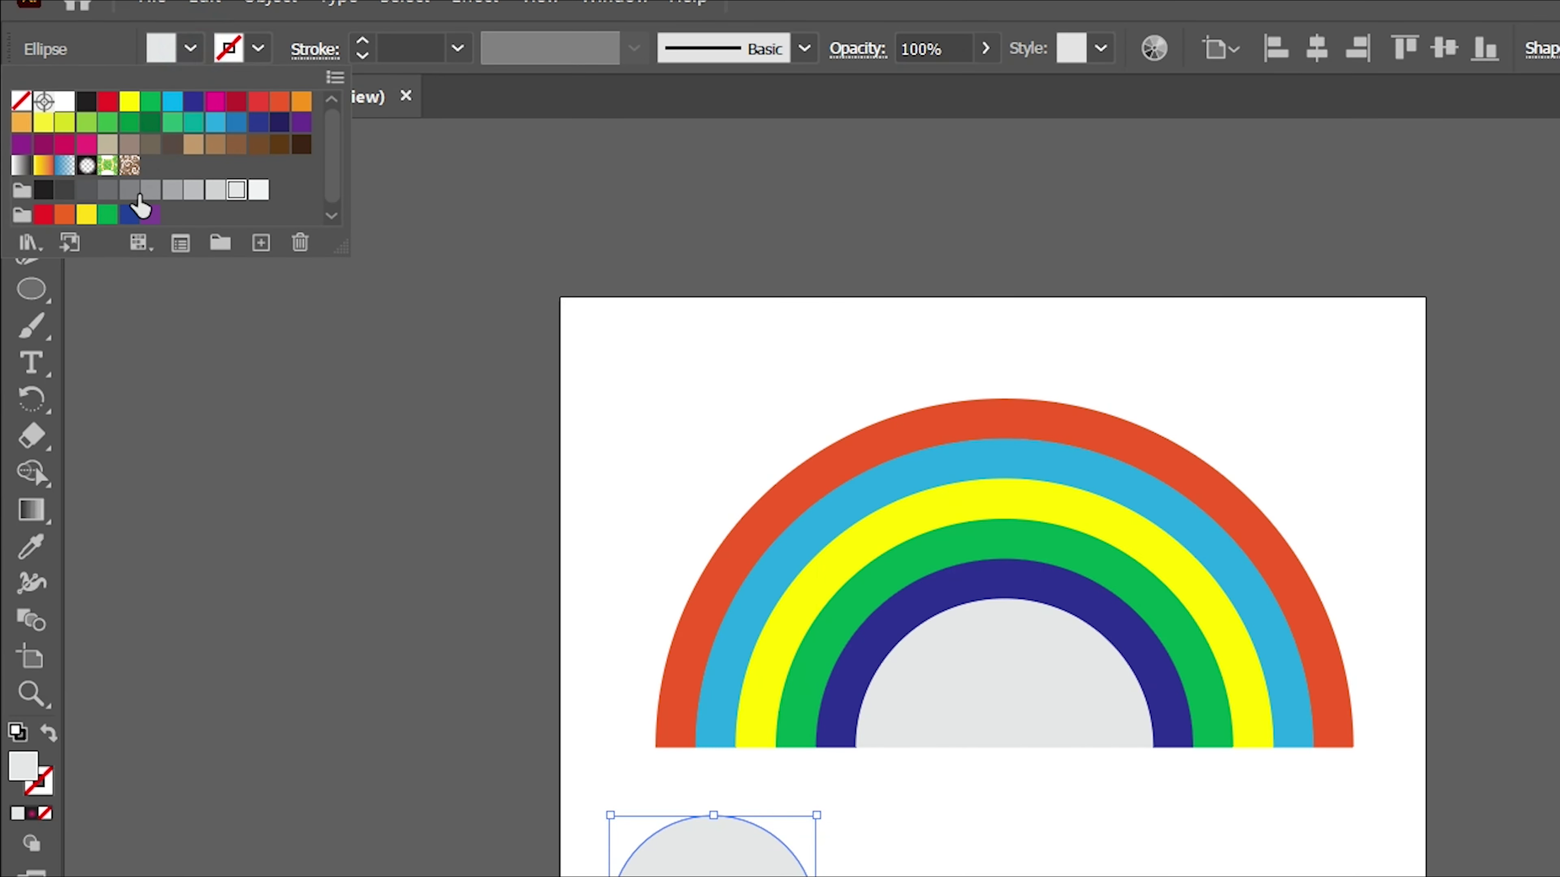
click(583, 613)
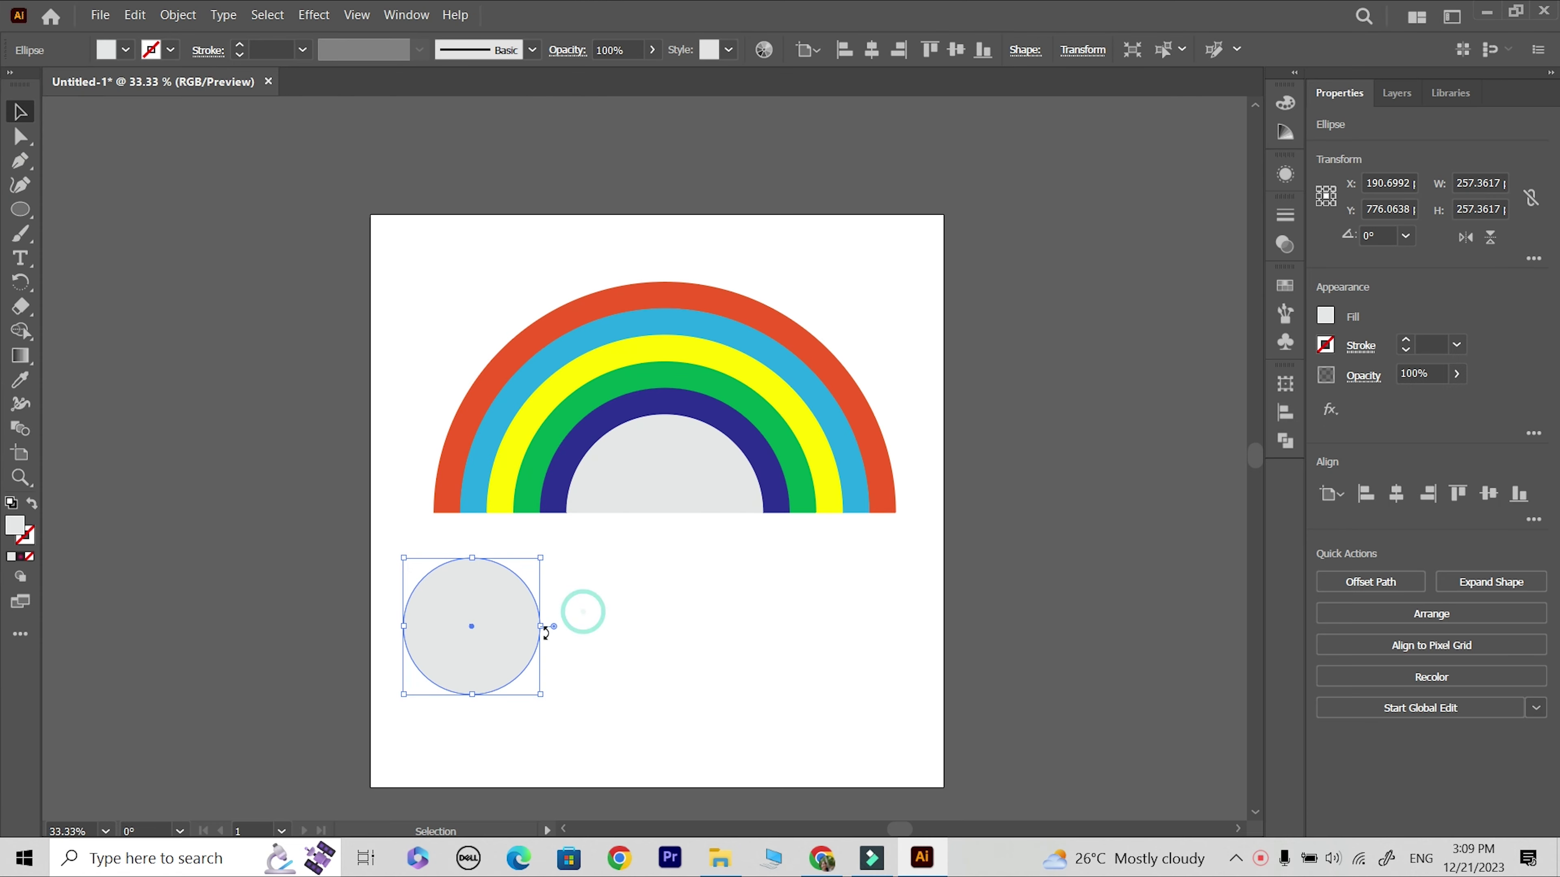
Make three overlapping copies of the circle and unite all four into one cloud.
mouse_move(480, 638)
mouse_down()
mouse_move(587, 619)
mouse_move(604, 682)
mouse_move(467, 716)
mouse_up()
alt+drag(614, 710, 583, 719)
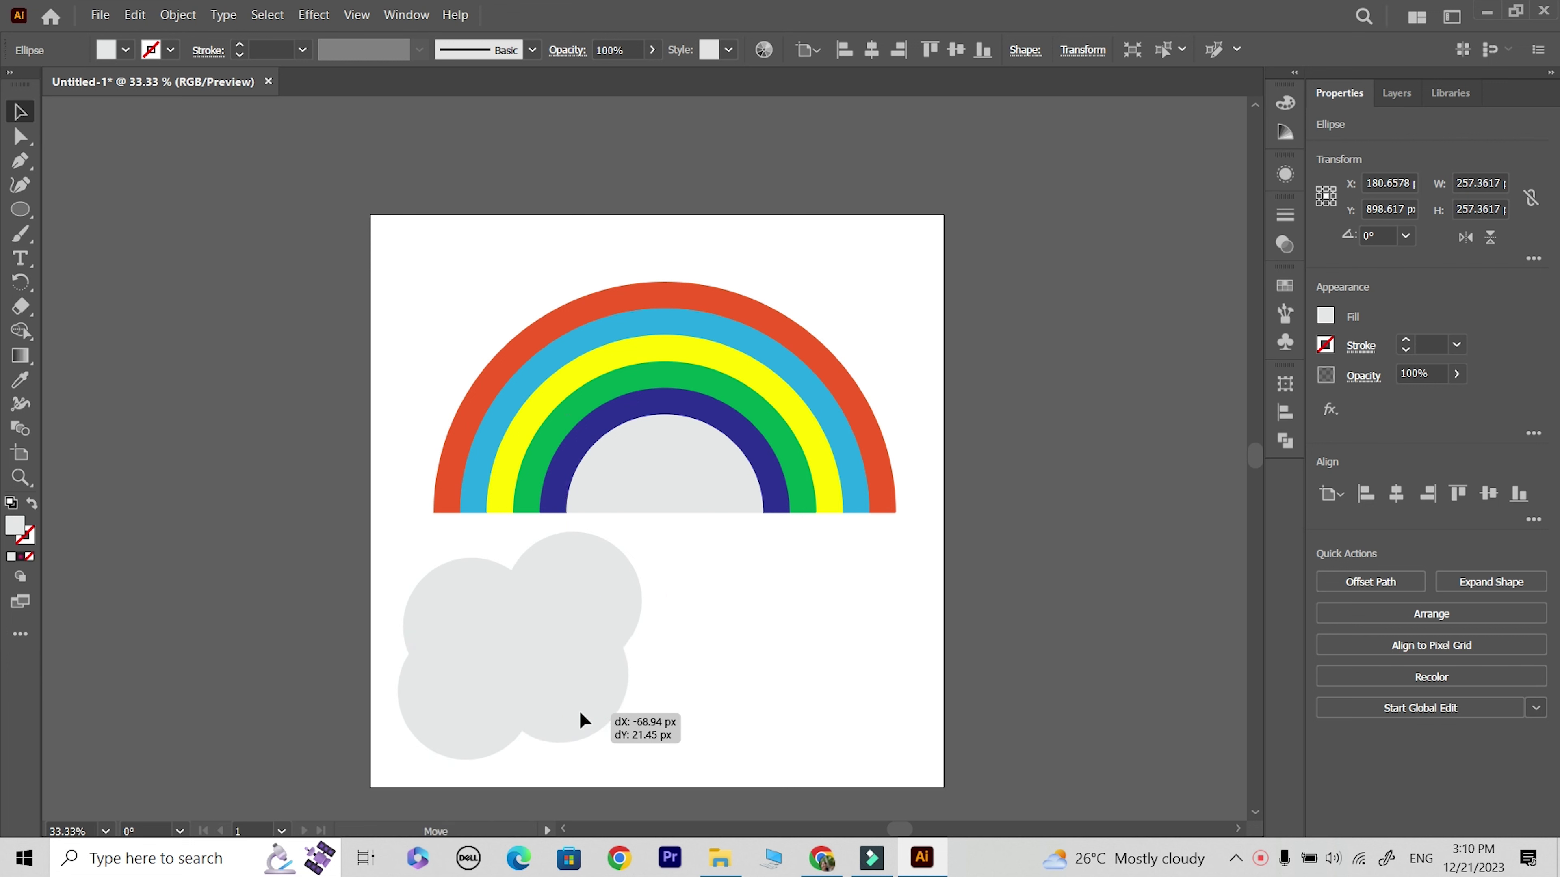
drag(584, 719, 533, 714)
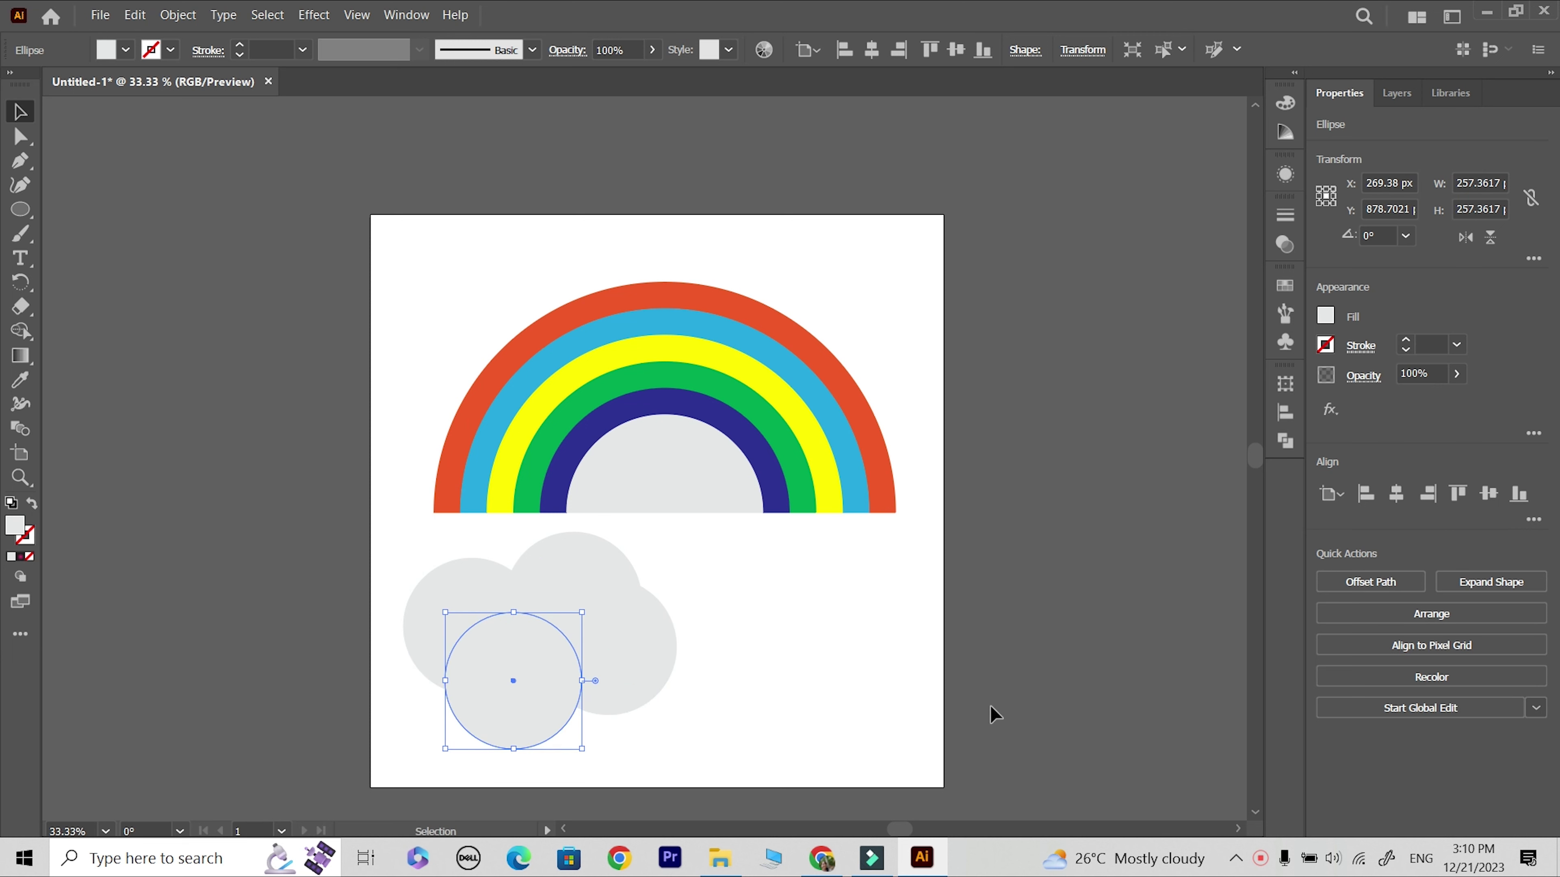
drag(786, 758, 368, 595)
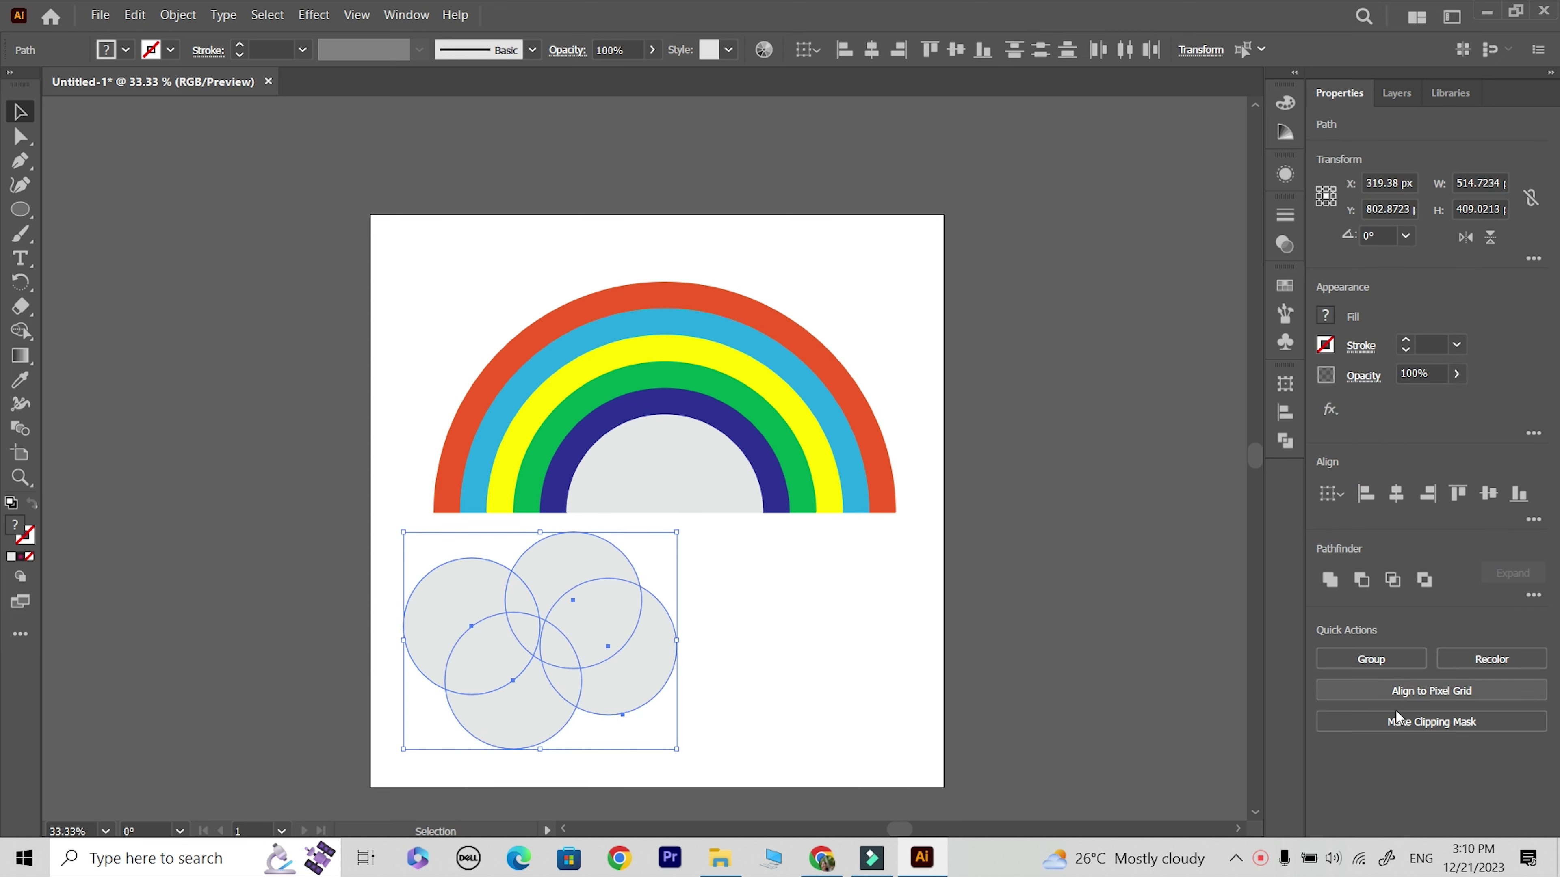
click(1330, 580)
Squash the merged cloud shape to make it shorter.
click(760, 720)
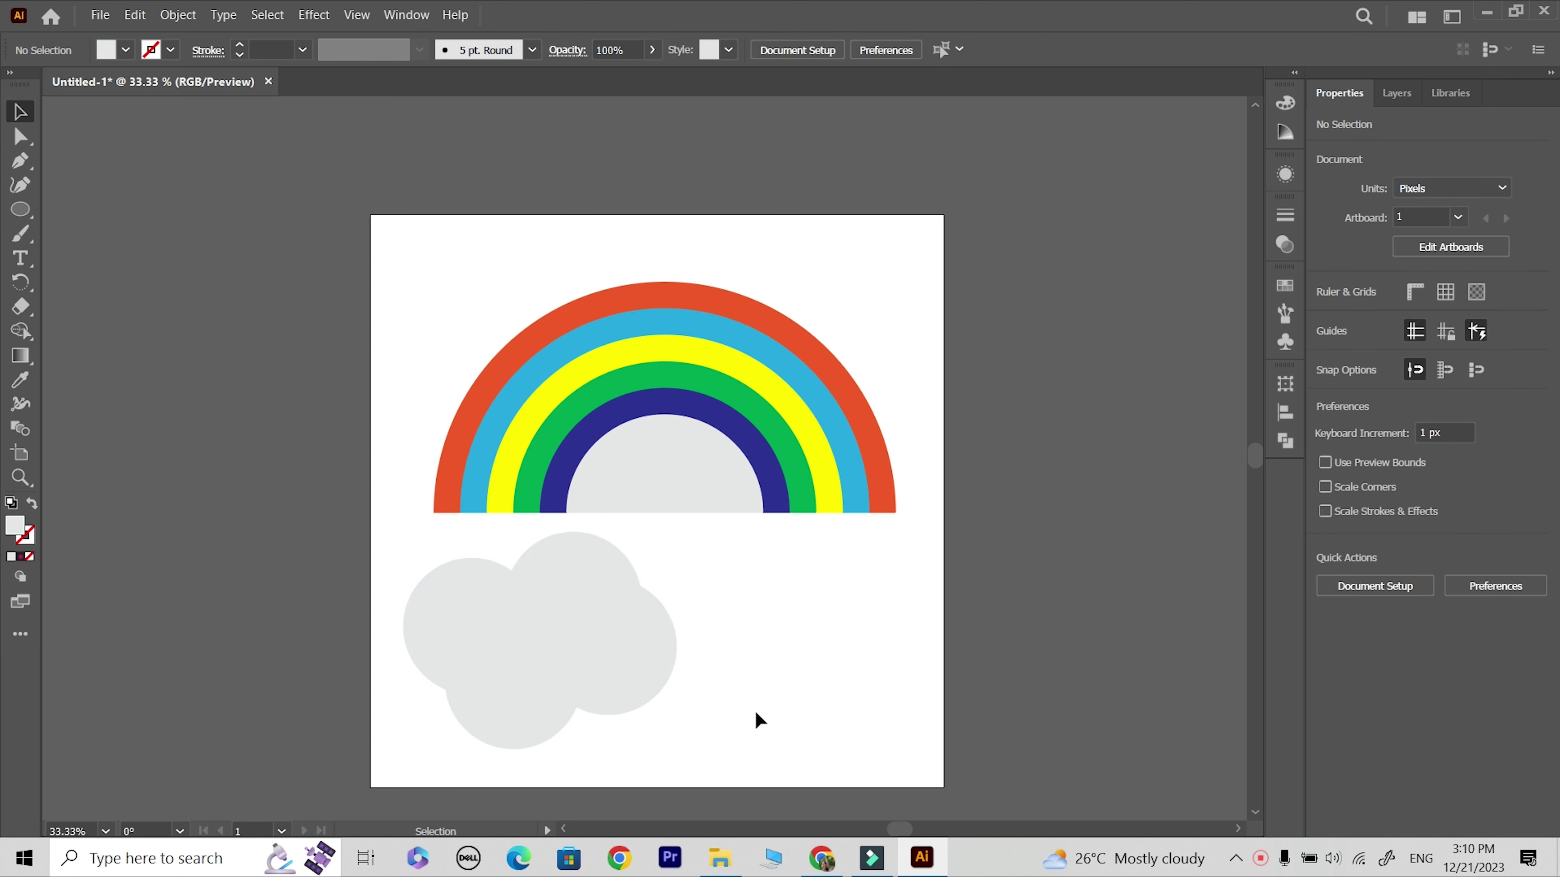
click(620, 664)
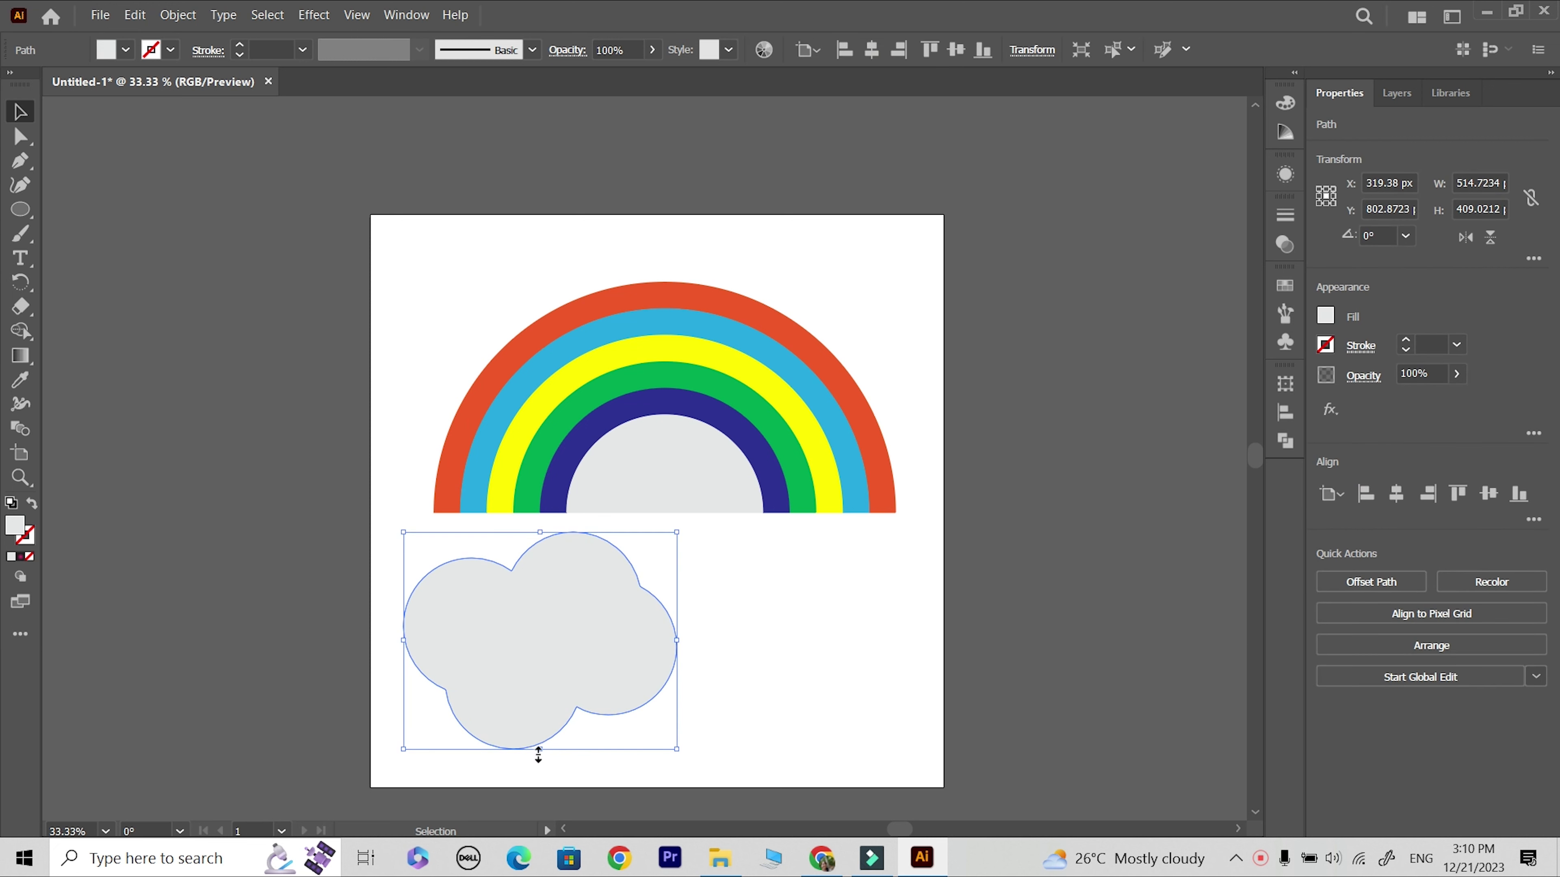
drag(538, 756, 549, 704)
click(759, 721)
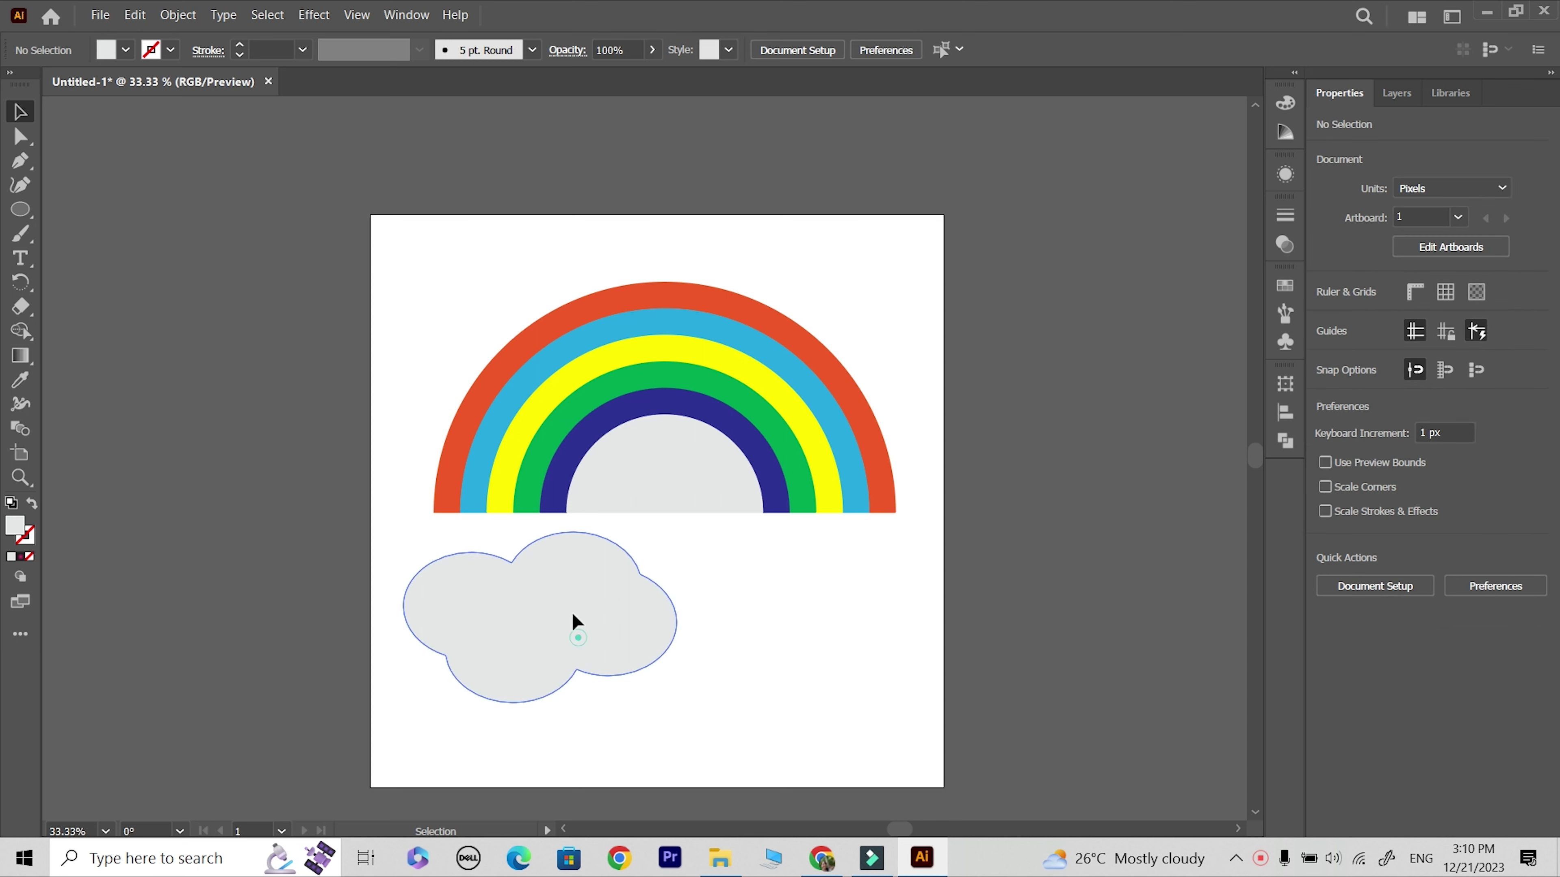
Shrink the cloud onto the rainbow's left base, copy it to the right base, and select everything.
drag(573, 622, 554, 540)
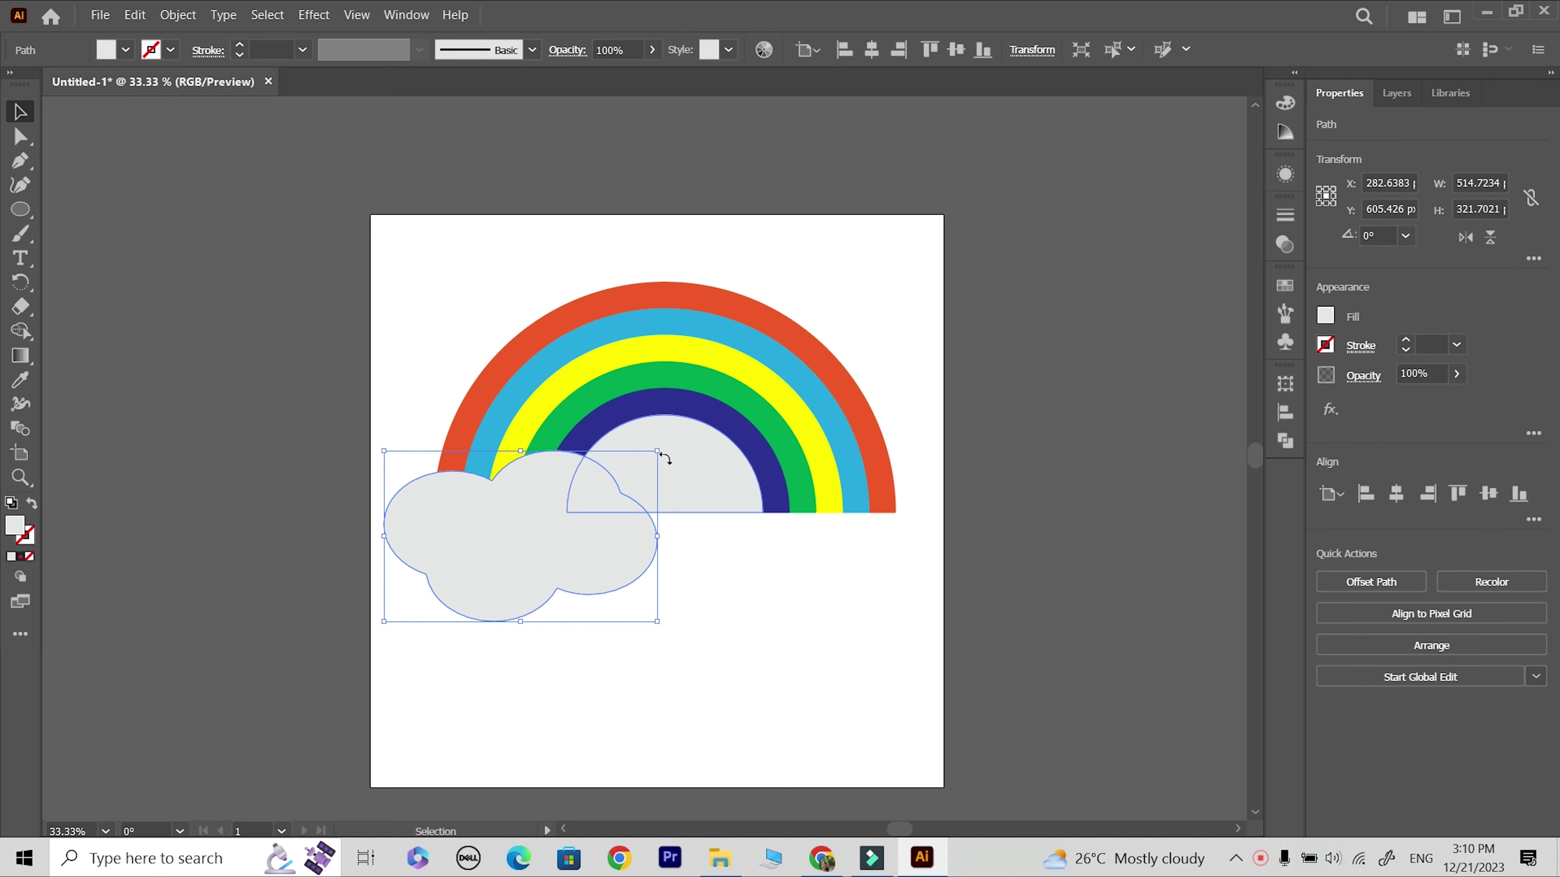
drag(658, 455, 629, 470)
mouse_move(525, 557)
mouse_down()
mouse_move(508, 549)
mouse_move(867, 552)
mouse_up()
click(860, 619)
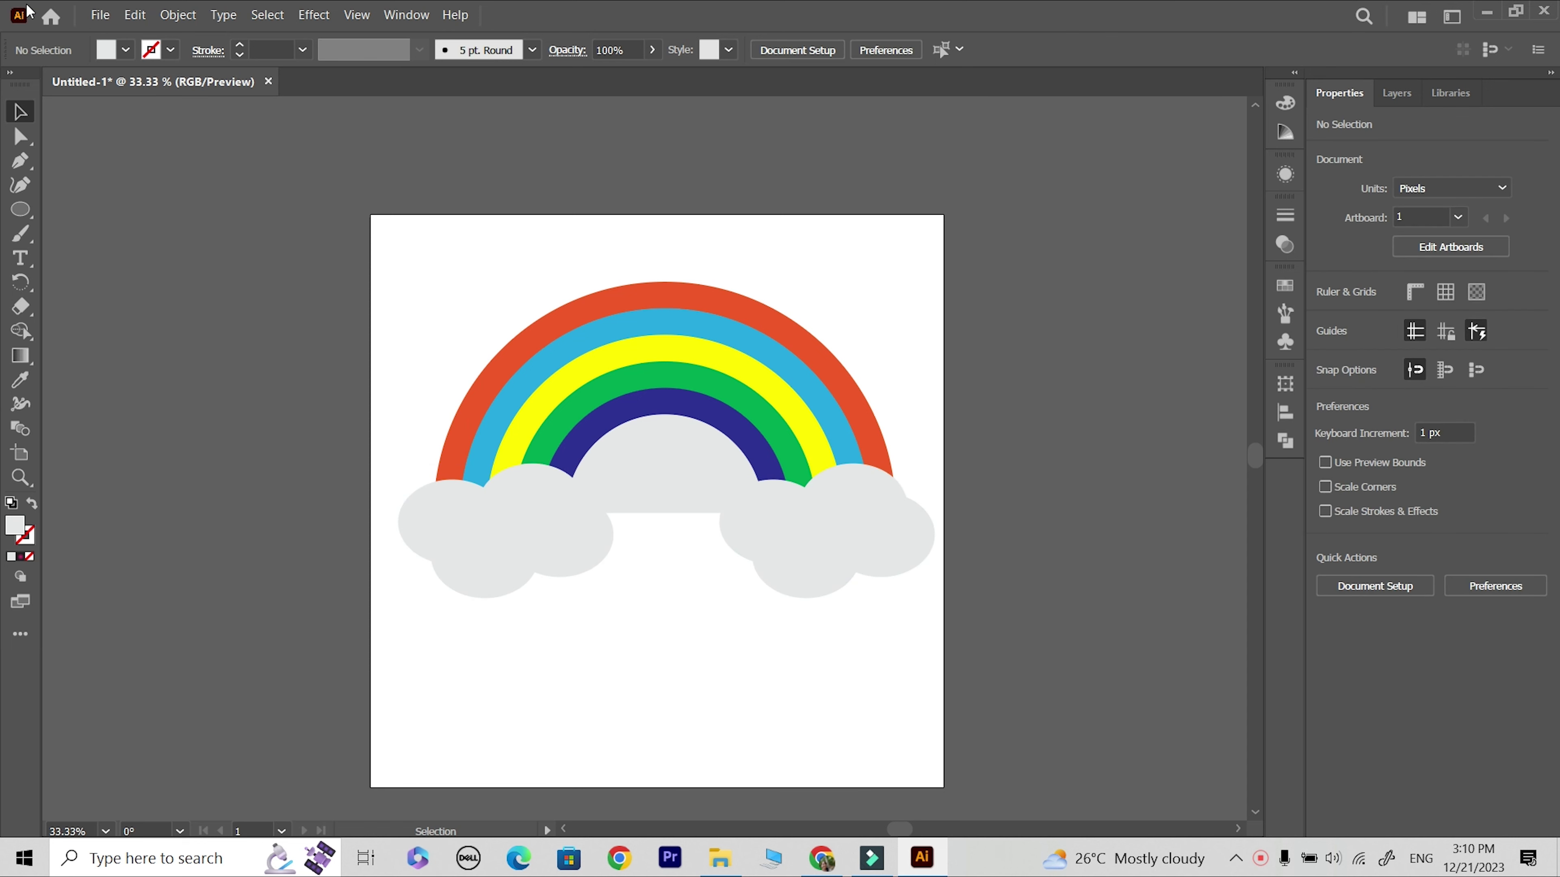
drag(389, 240, 938, 662)
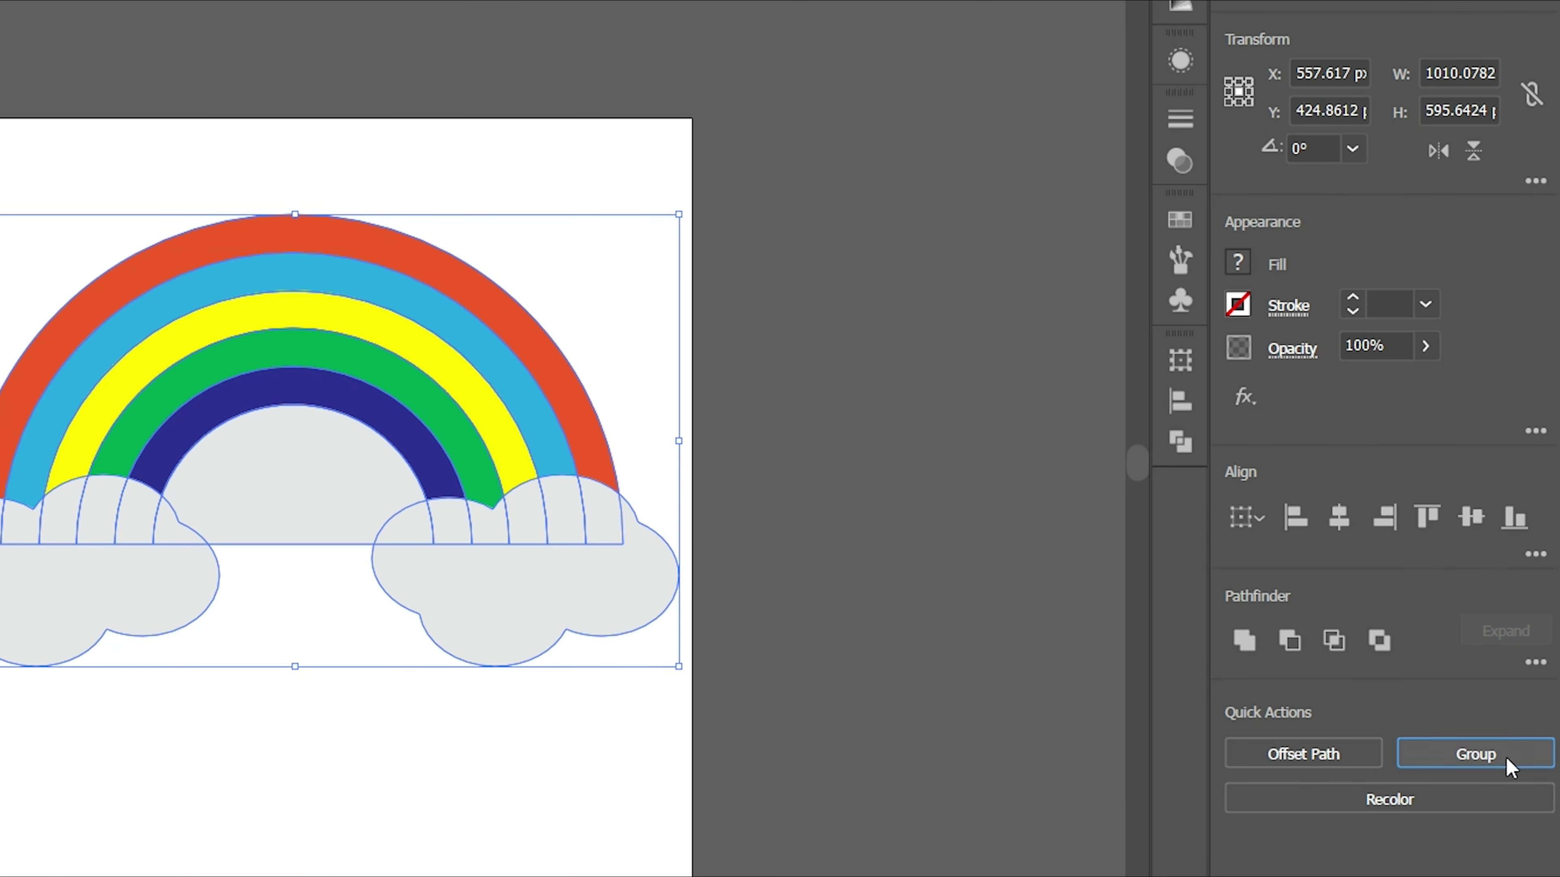
Group the rainbow arches and both clouds with Ctrl+G, zoom in, and select the group.
click(1491, 659)
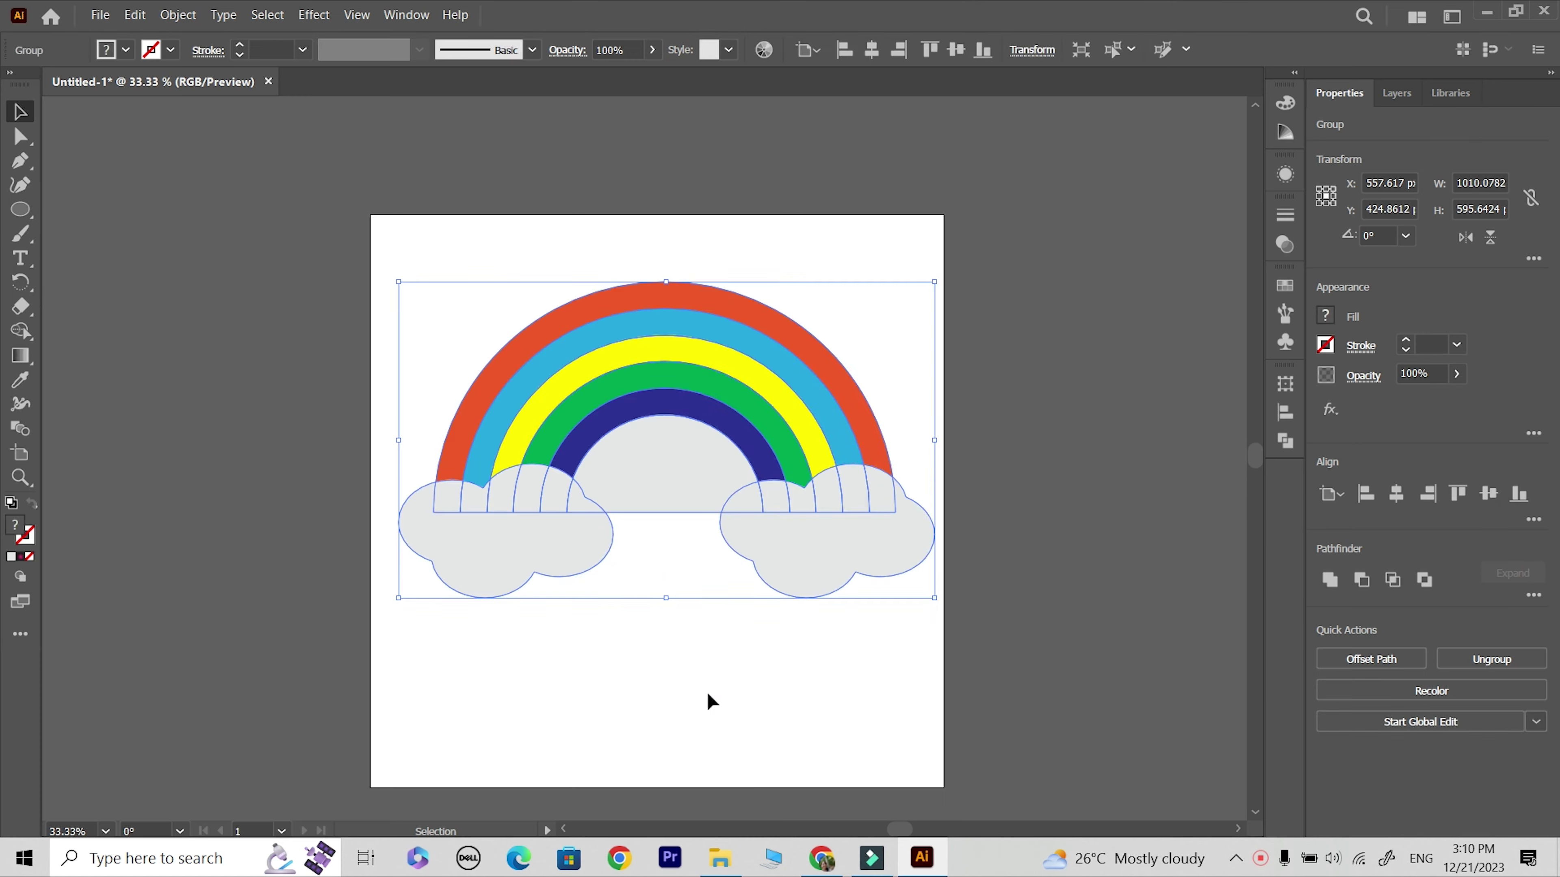
click(706, 699)
click(766, 446)
click(707, 700)
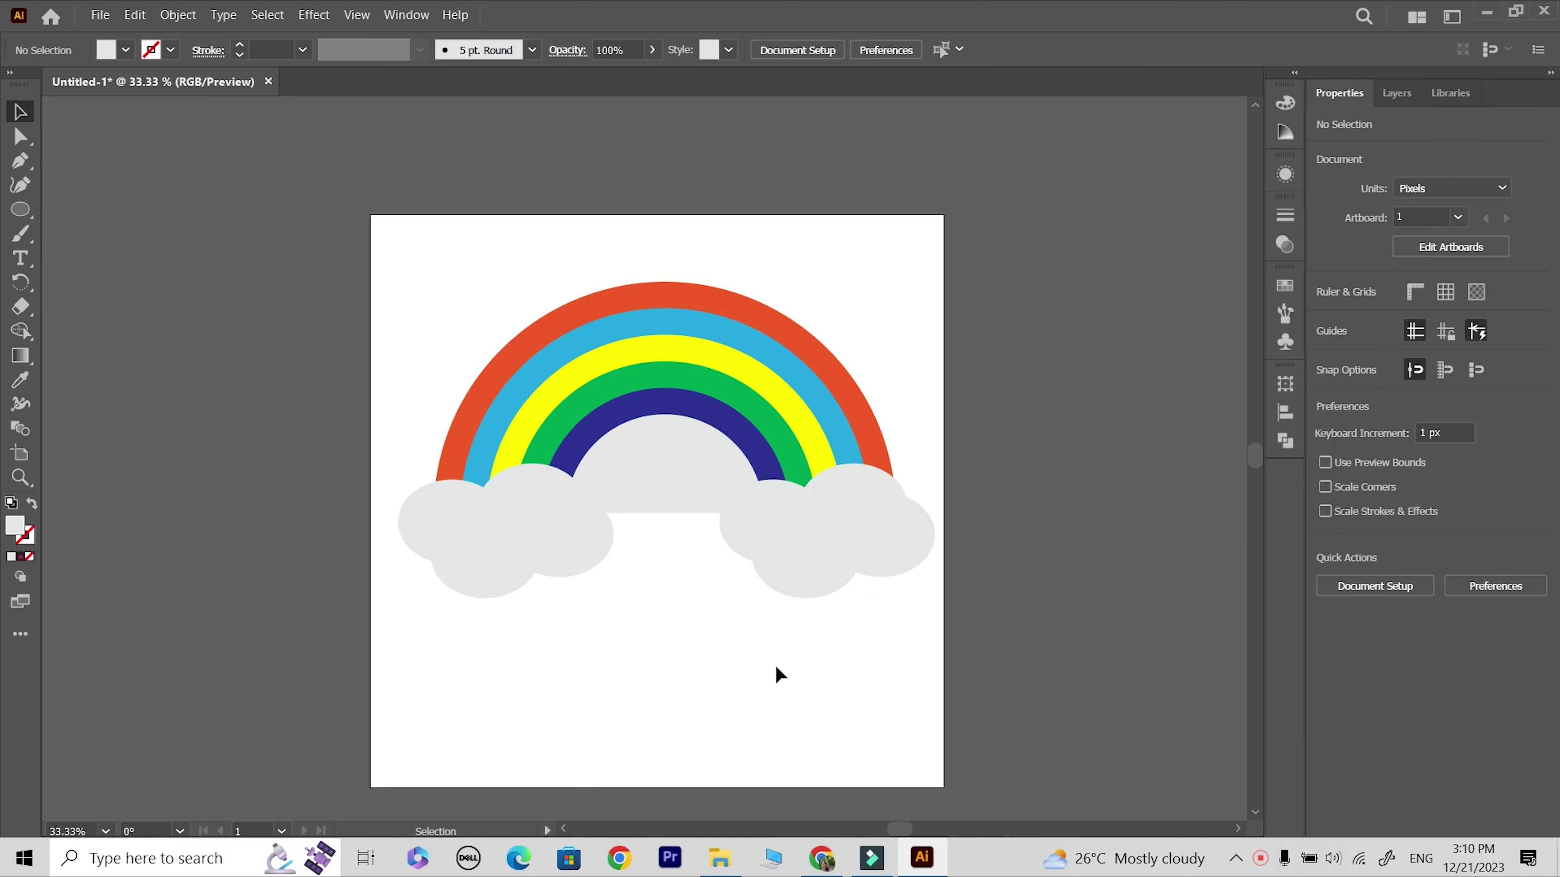
key(ctrl+plus)
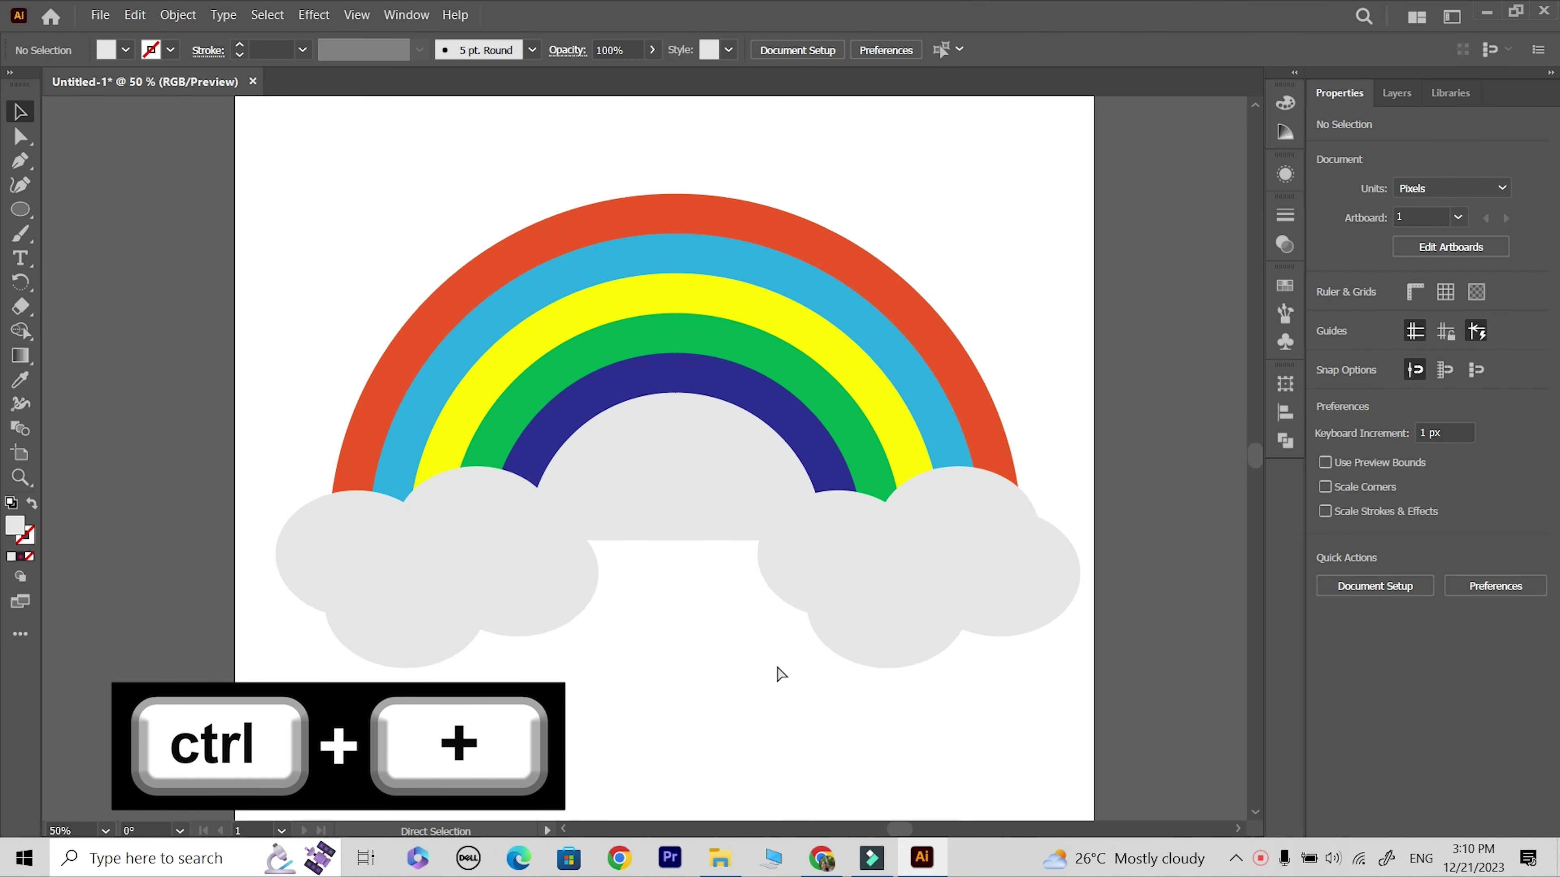
scroll(798, 651, right, 3)
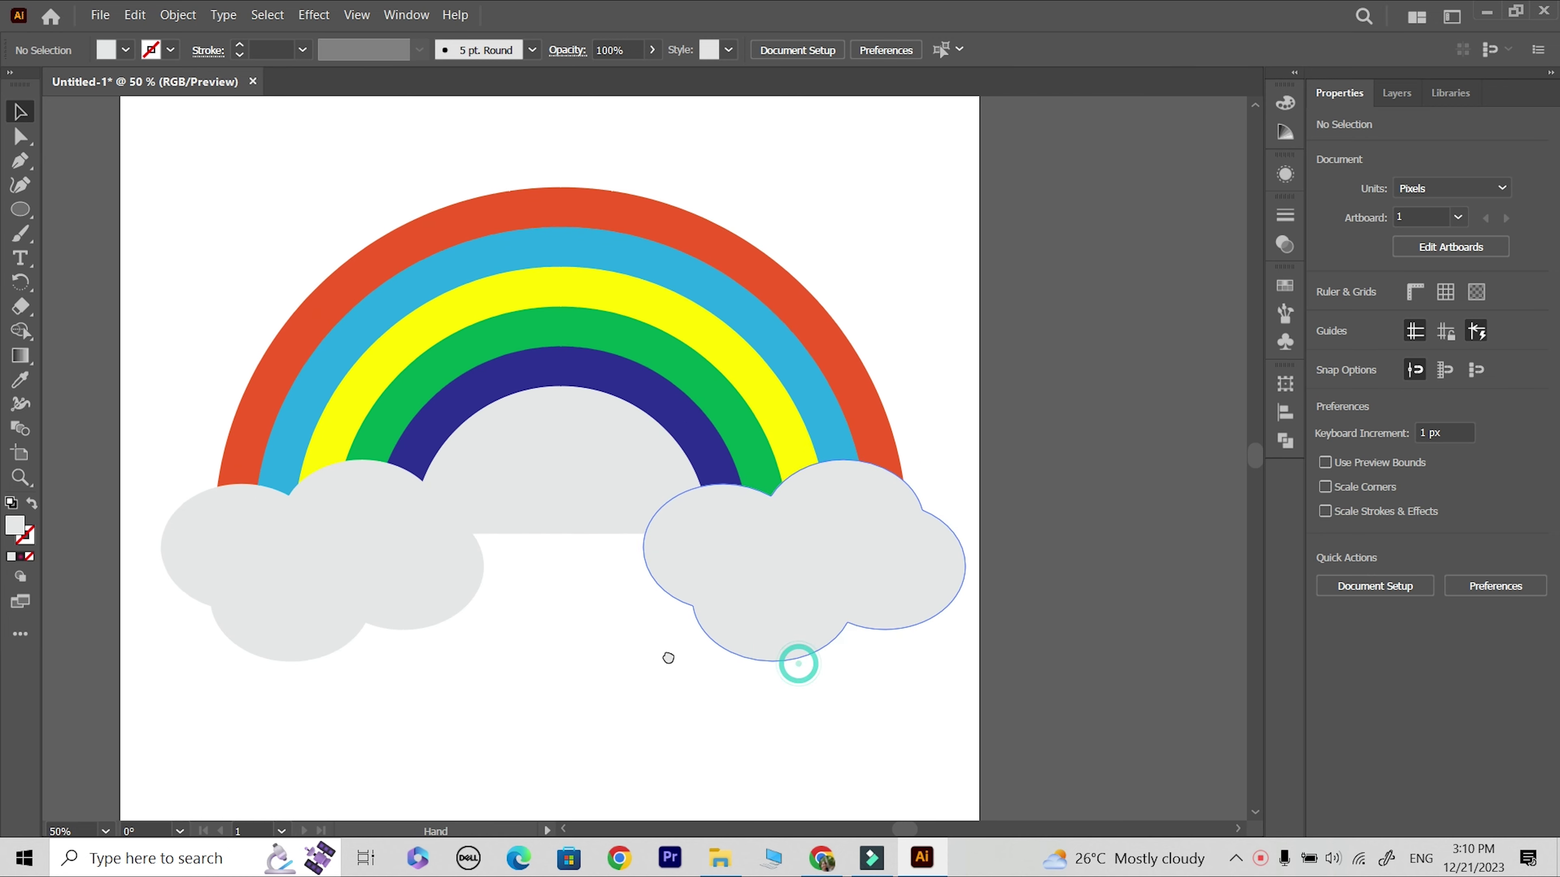
click(387, 323)
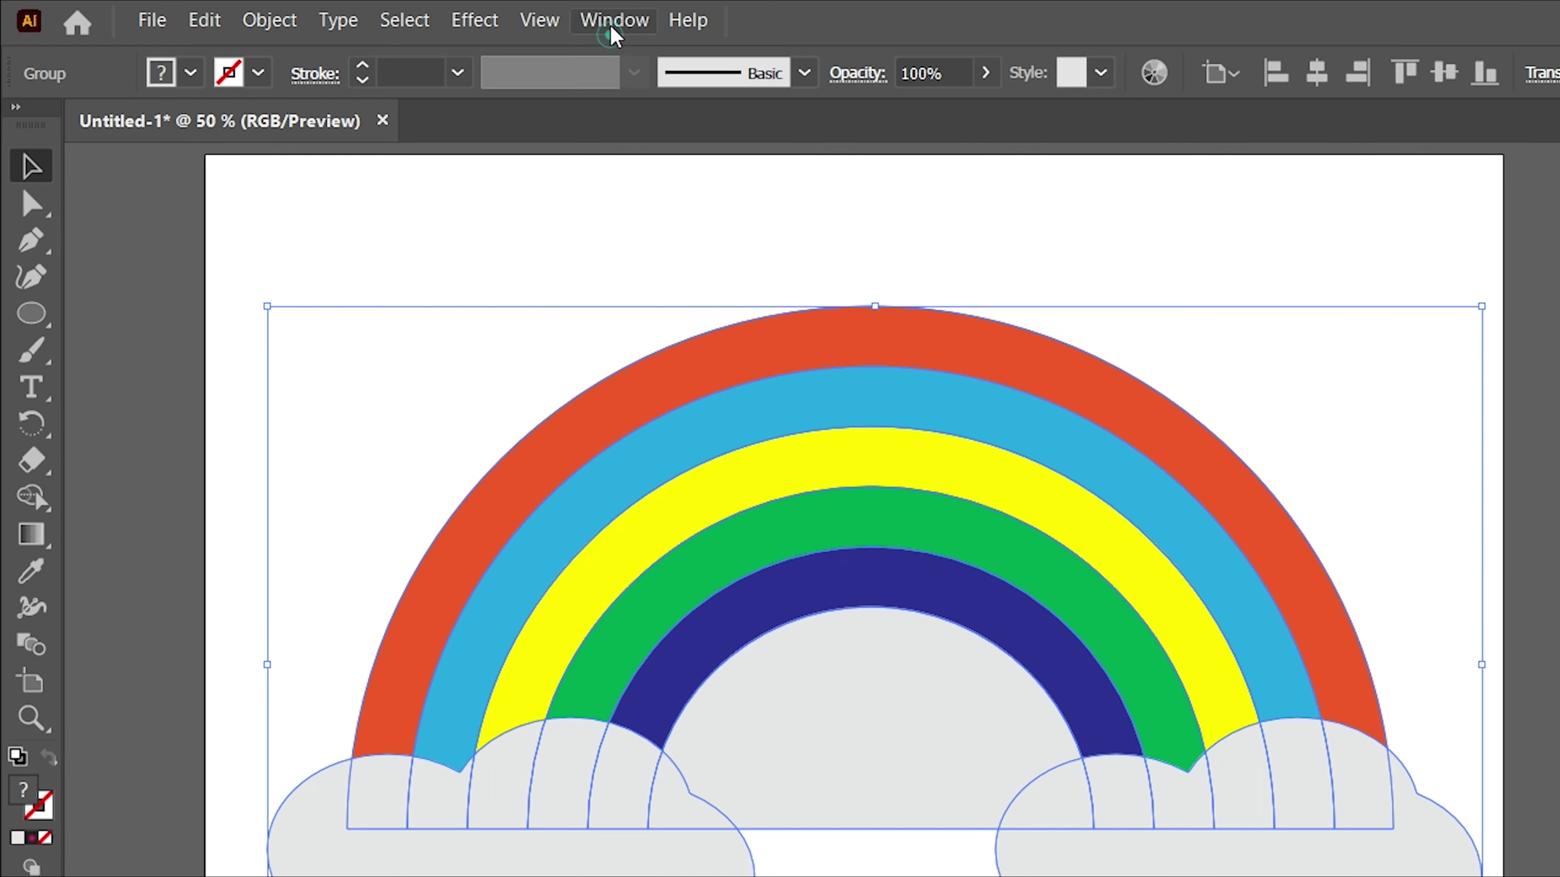
Apply a 3D Inflate effect to the group at 10 px depth and 100% volume.
click(406, 15)
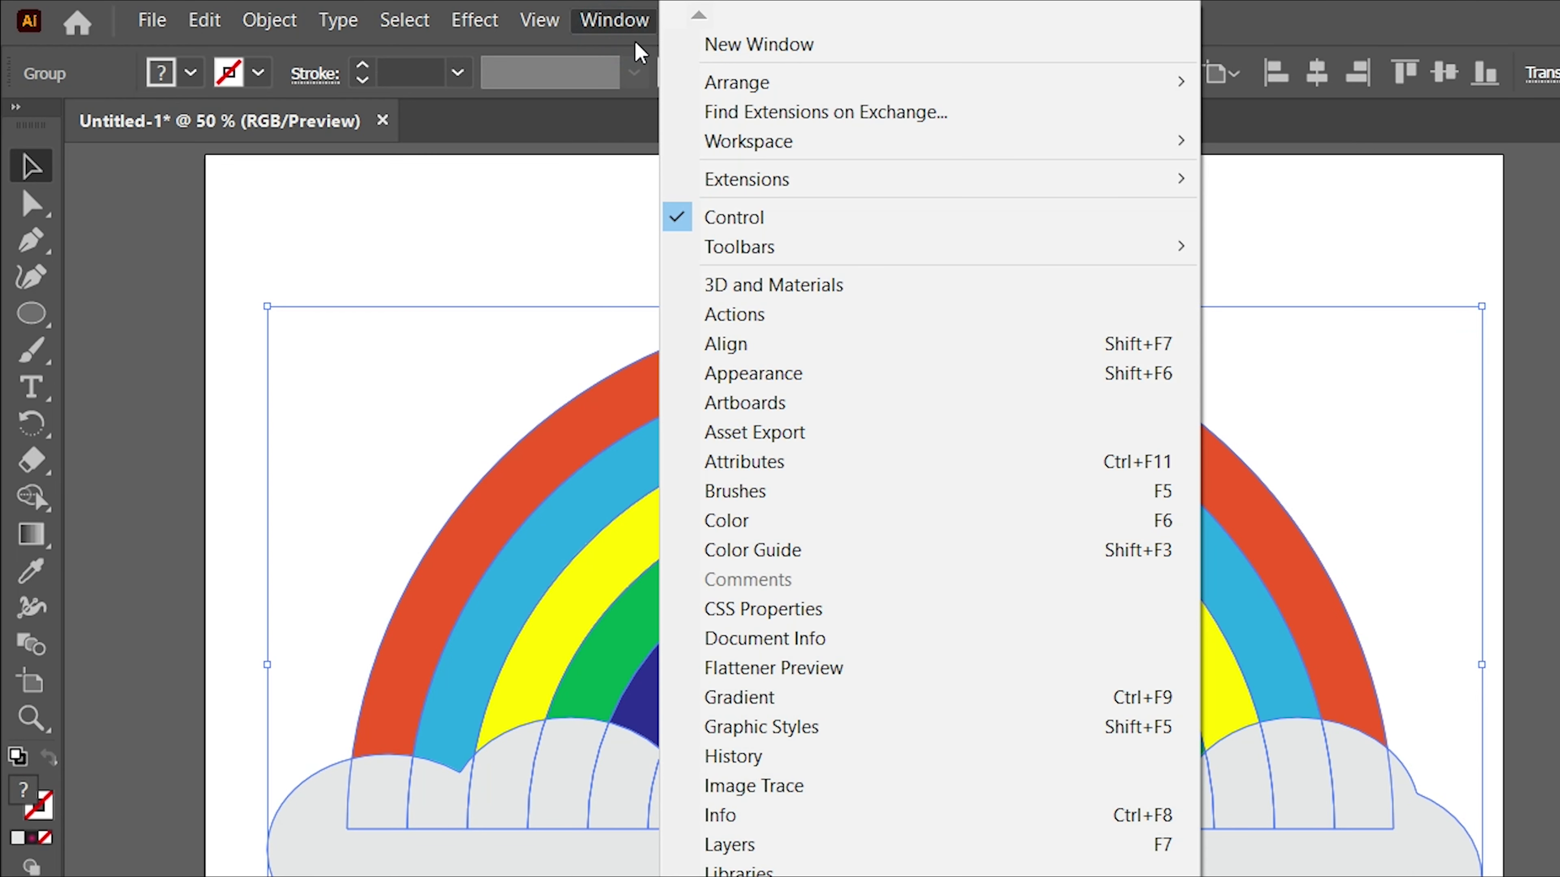
click(772, 295)
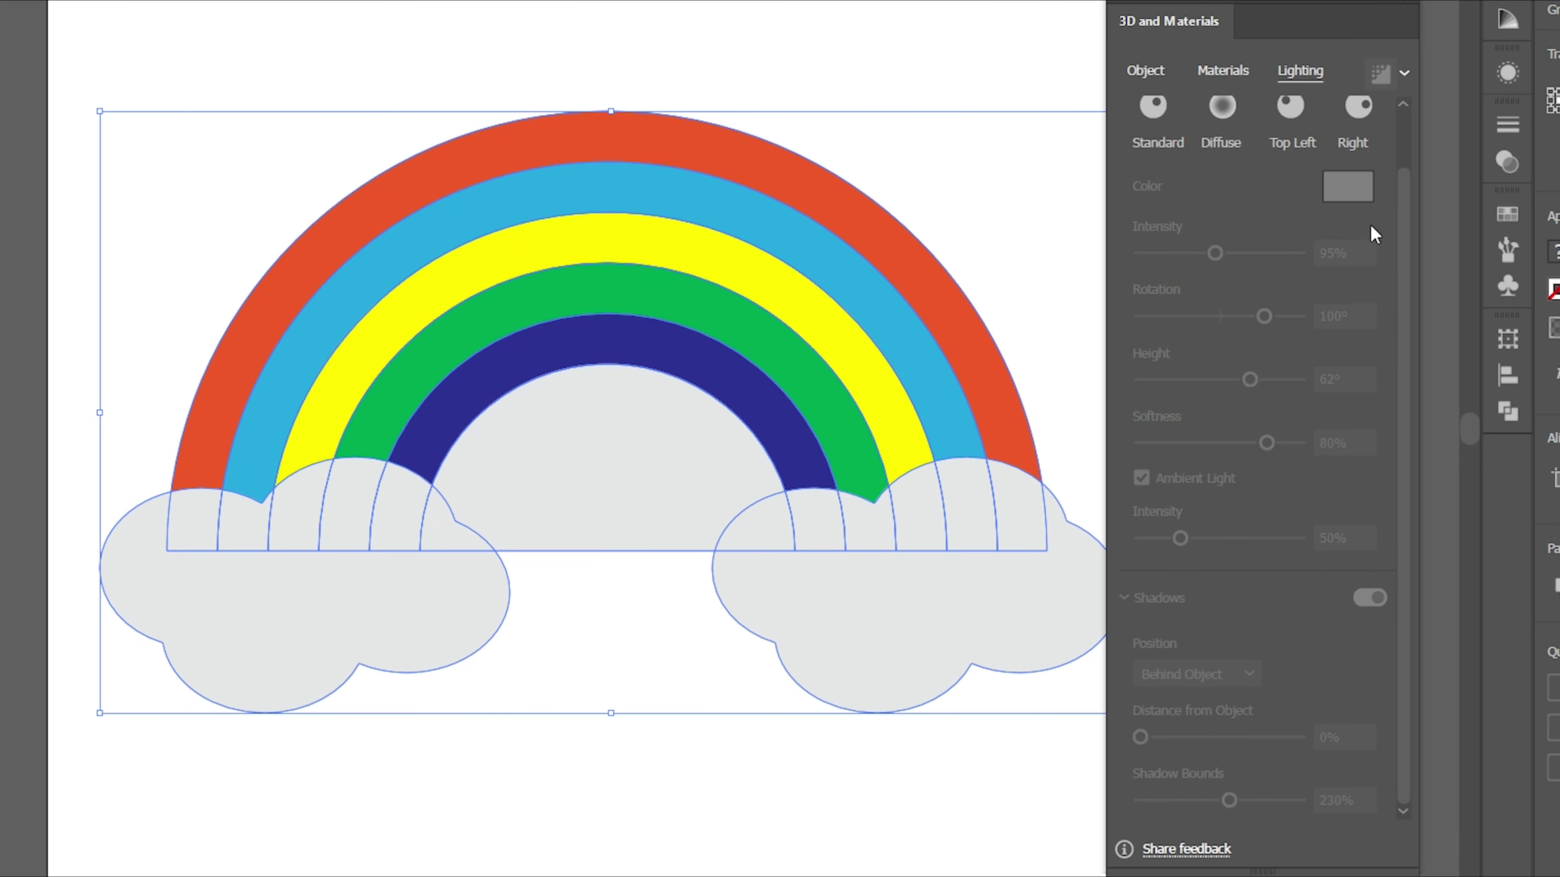
drag(1403, 220, 1405, 98)
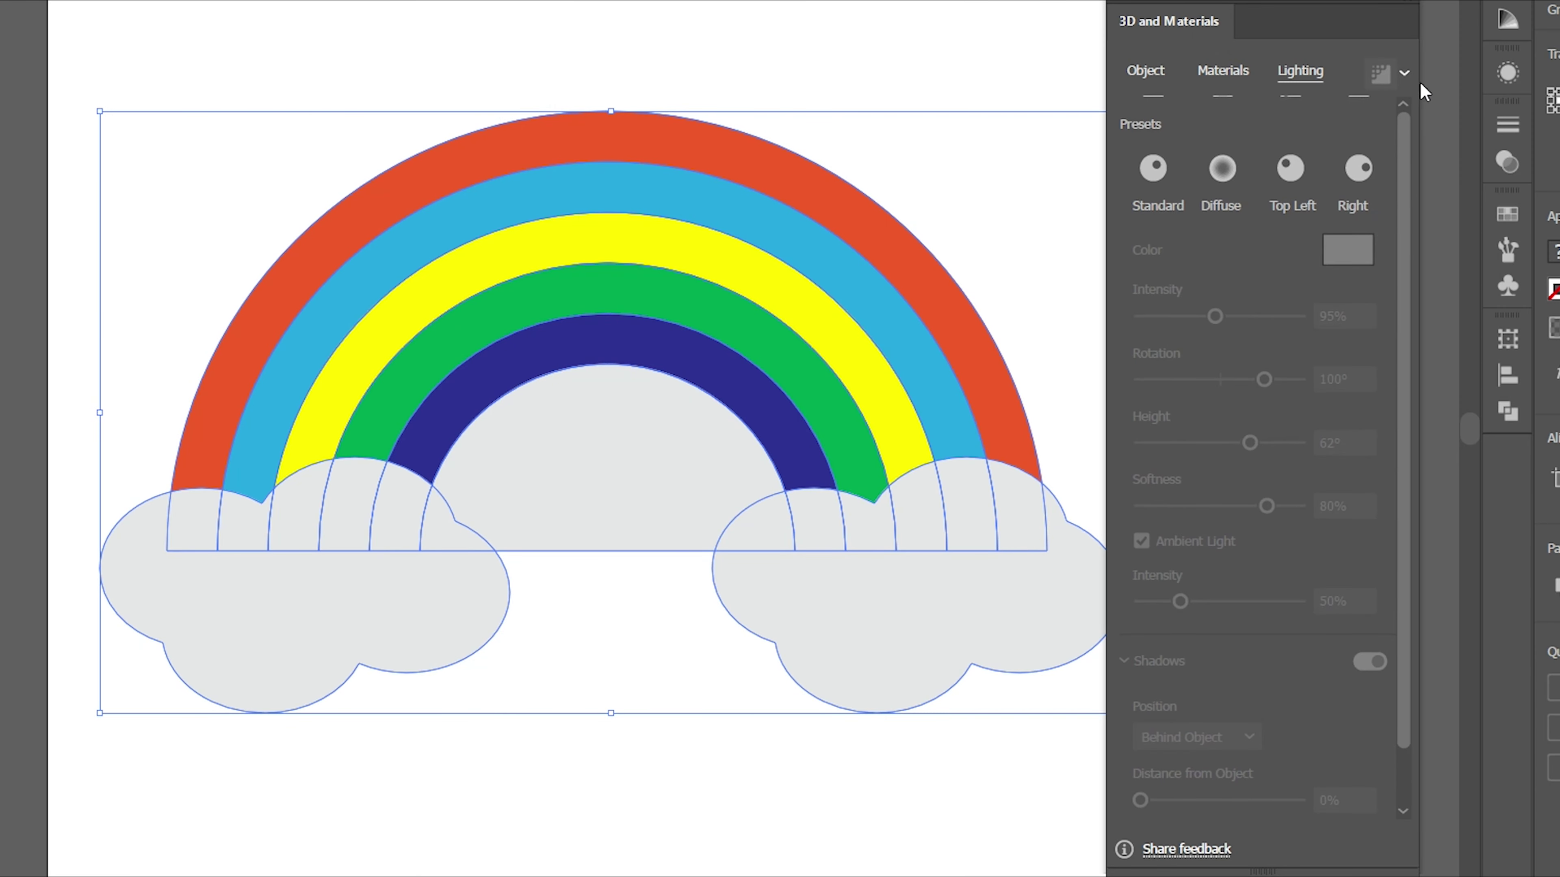
click(1146, 70)
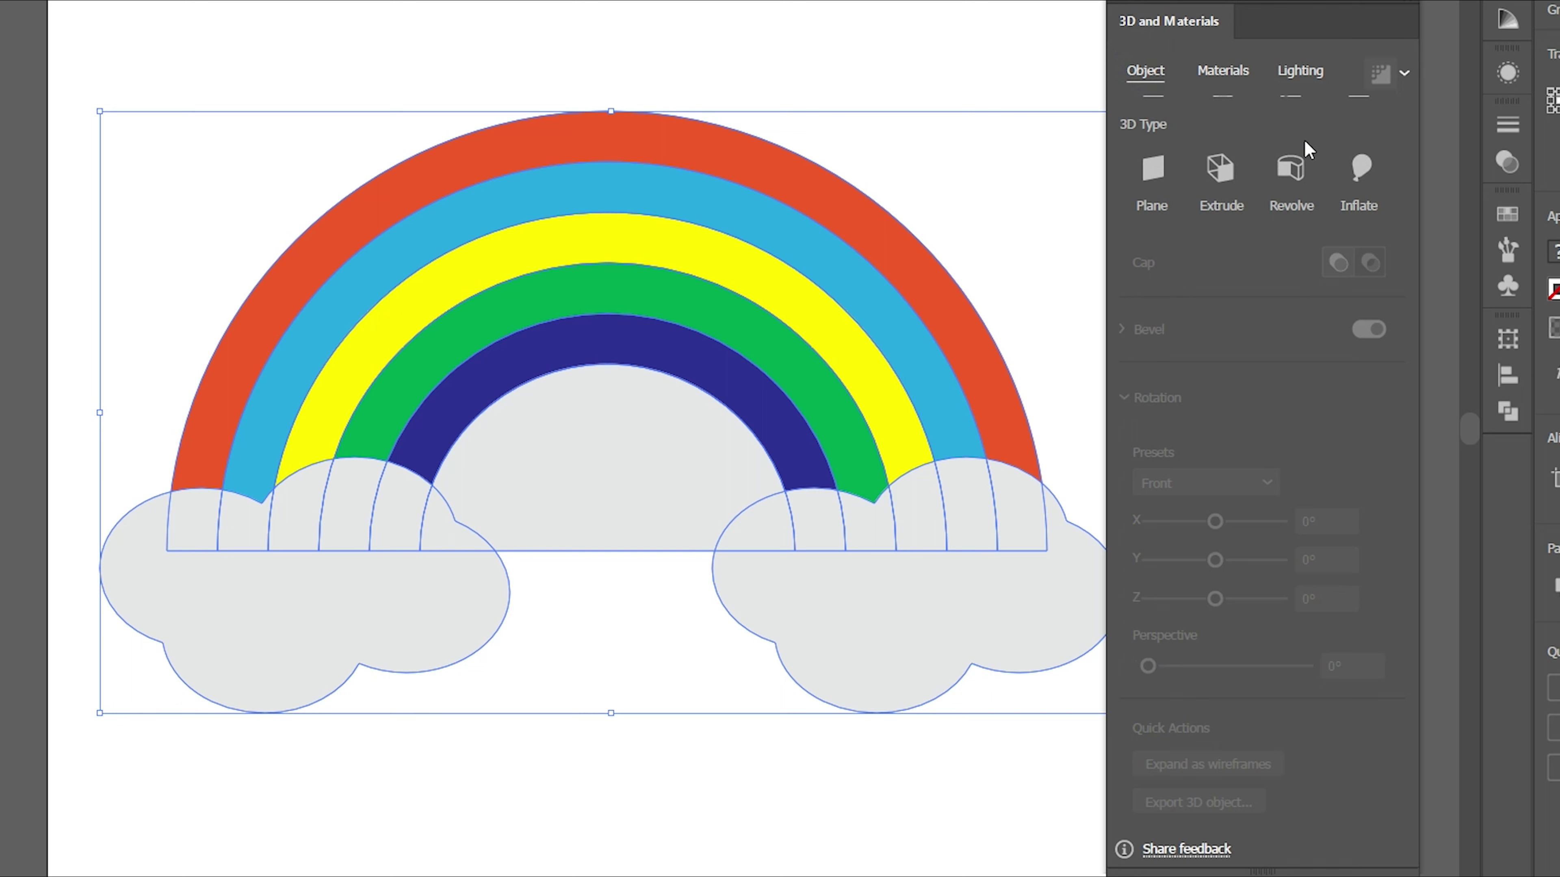
click(1361, 170)
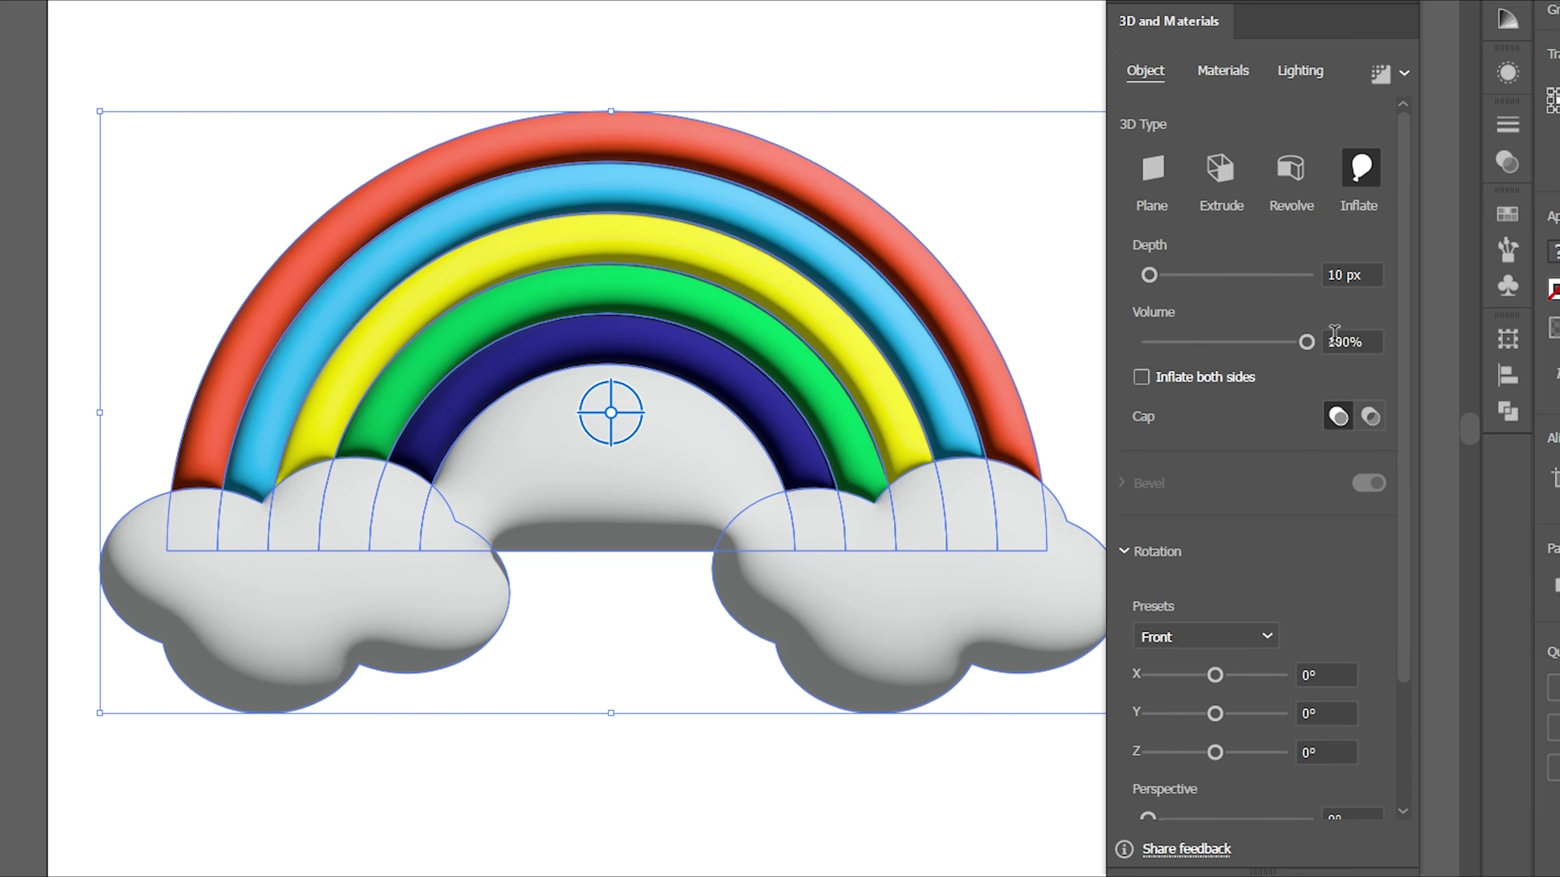
drag(1400, 325, 1420, 568)
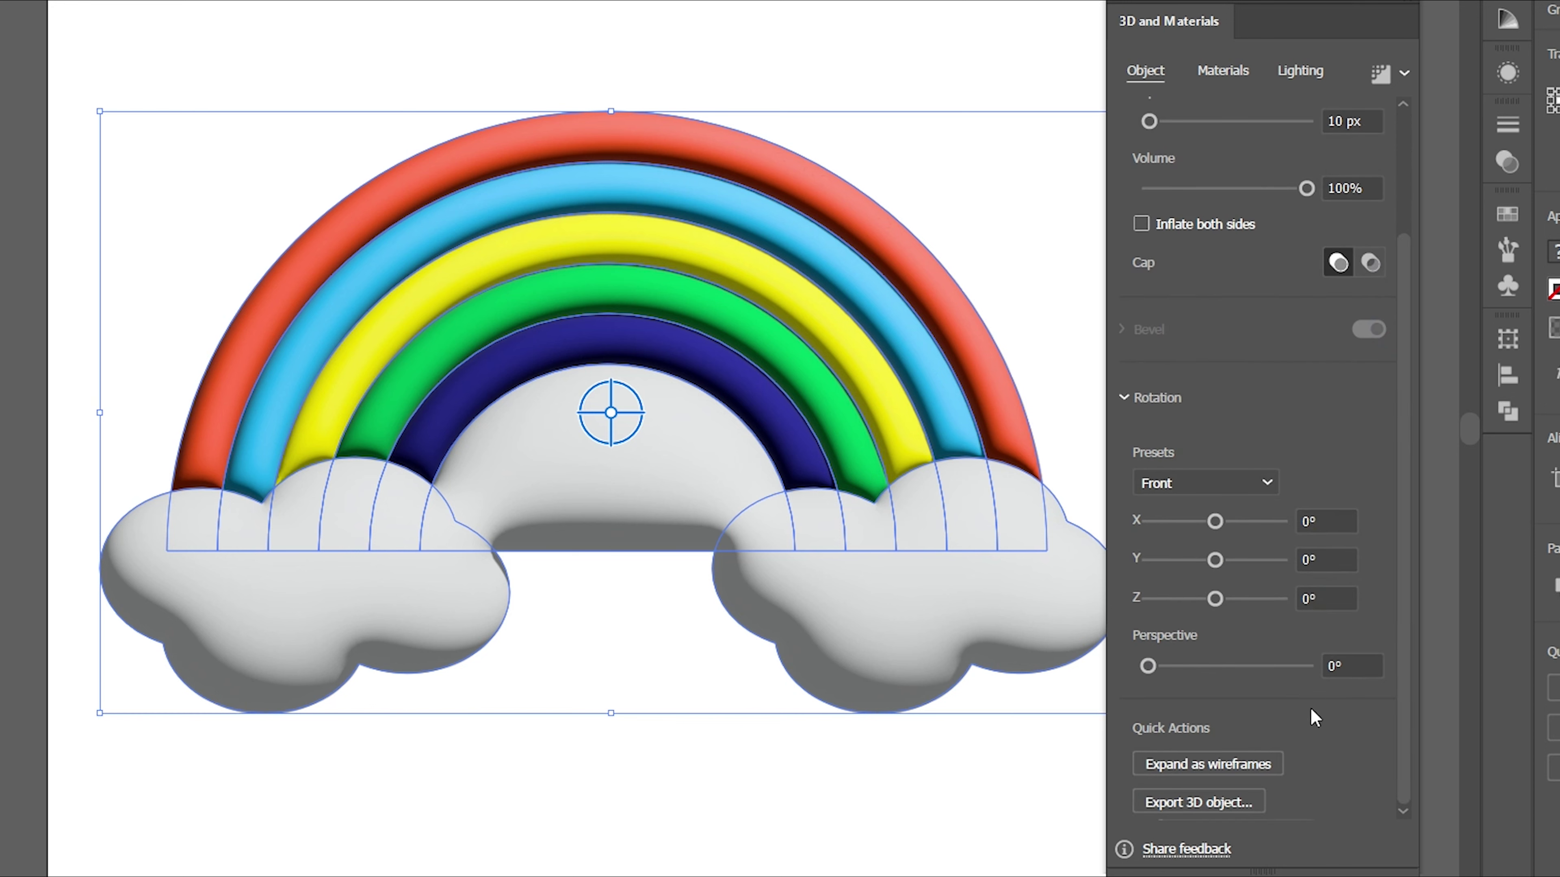
Set the material's Roughness to 0.65 and Metallic to 0.12.
click(1222, 73)
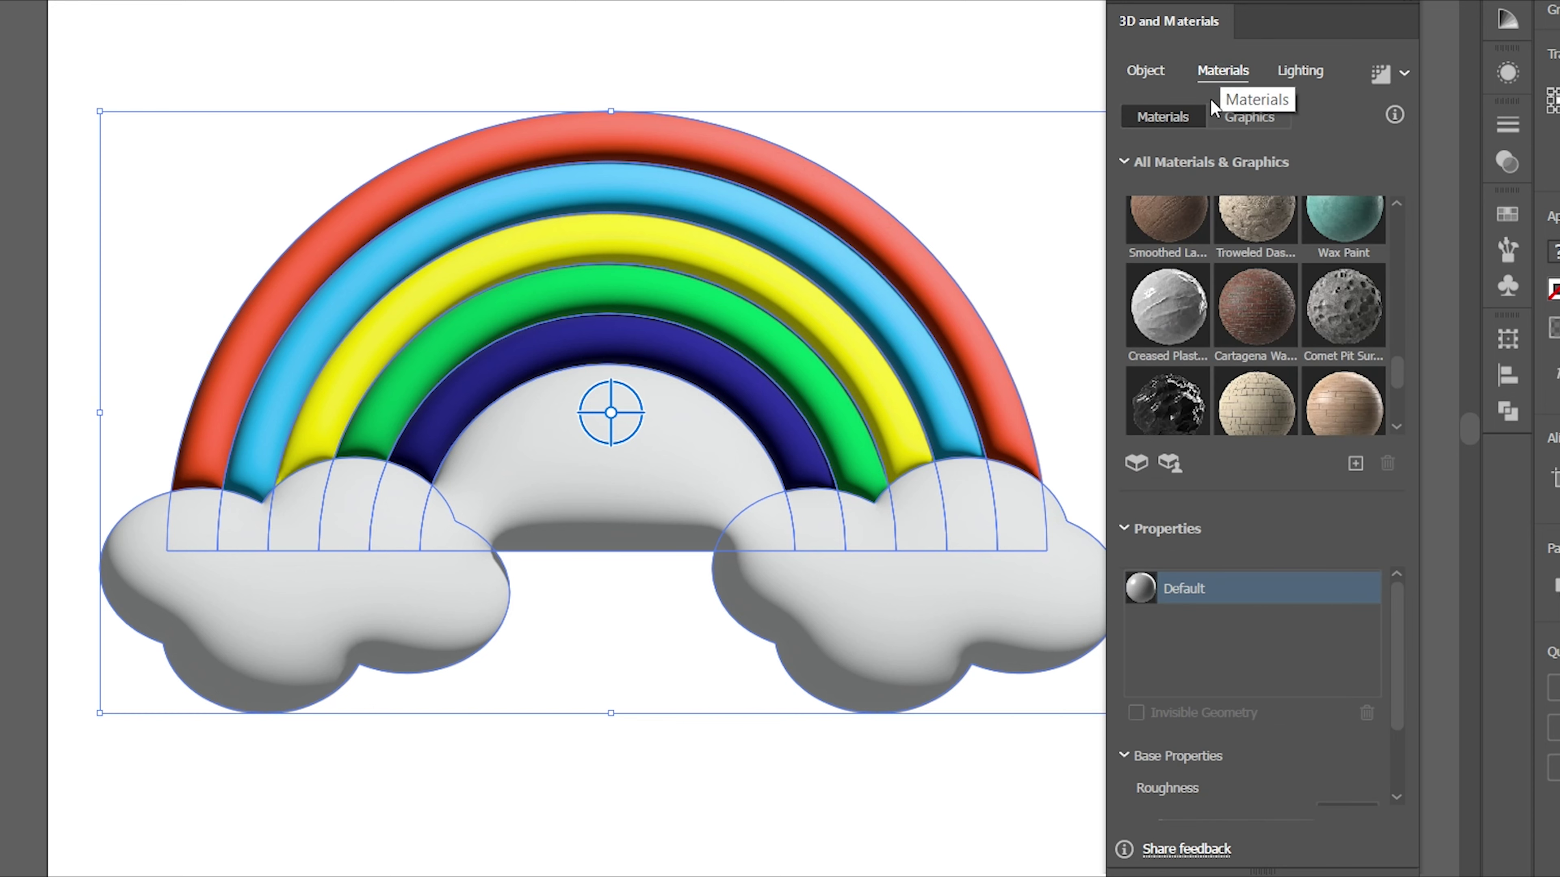
scroll(1394, 375, up, 3)
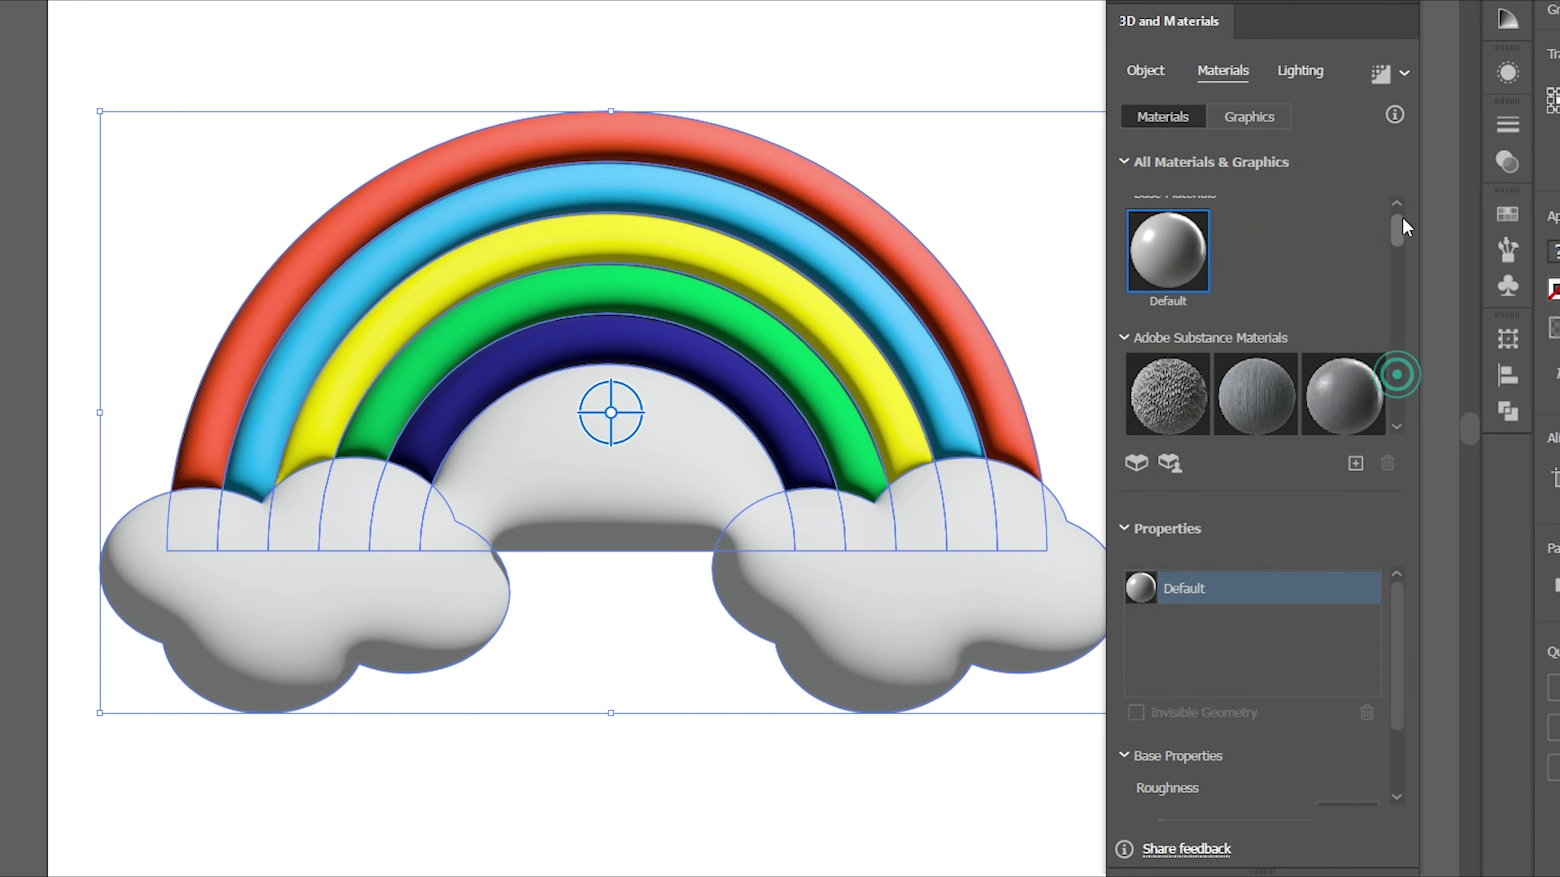
click(1401, 638)
click(1345, 718)
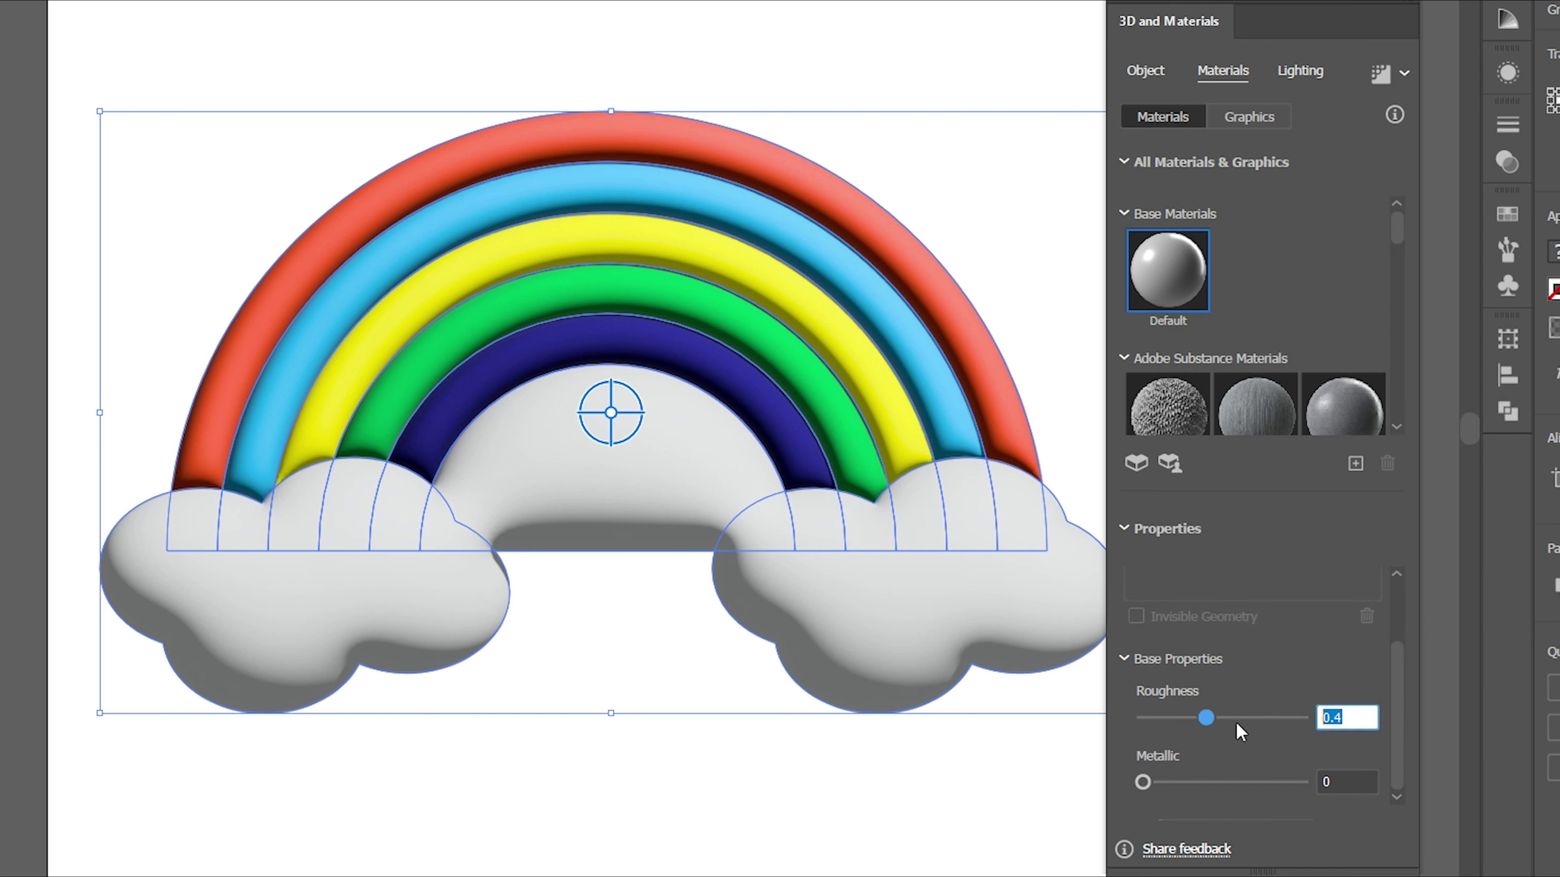
text(0)
click(1348, 777)
text(.12)
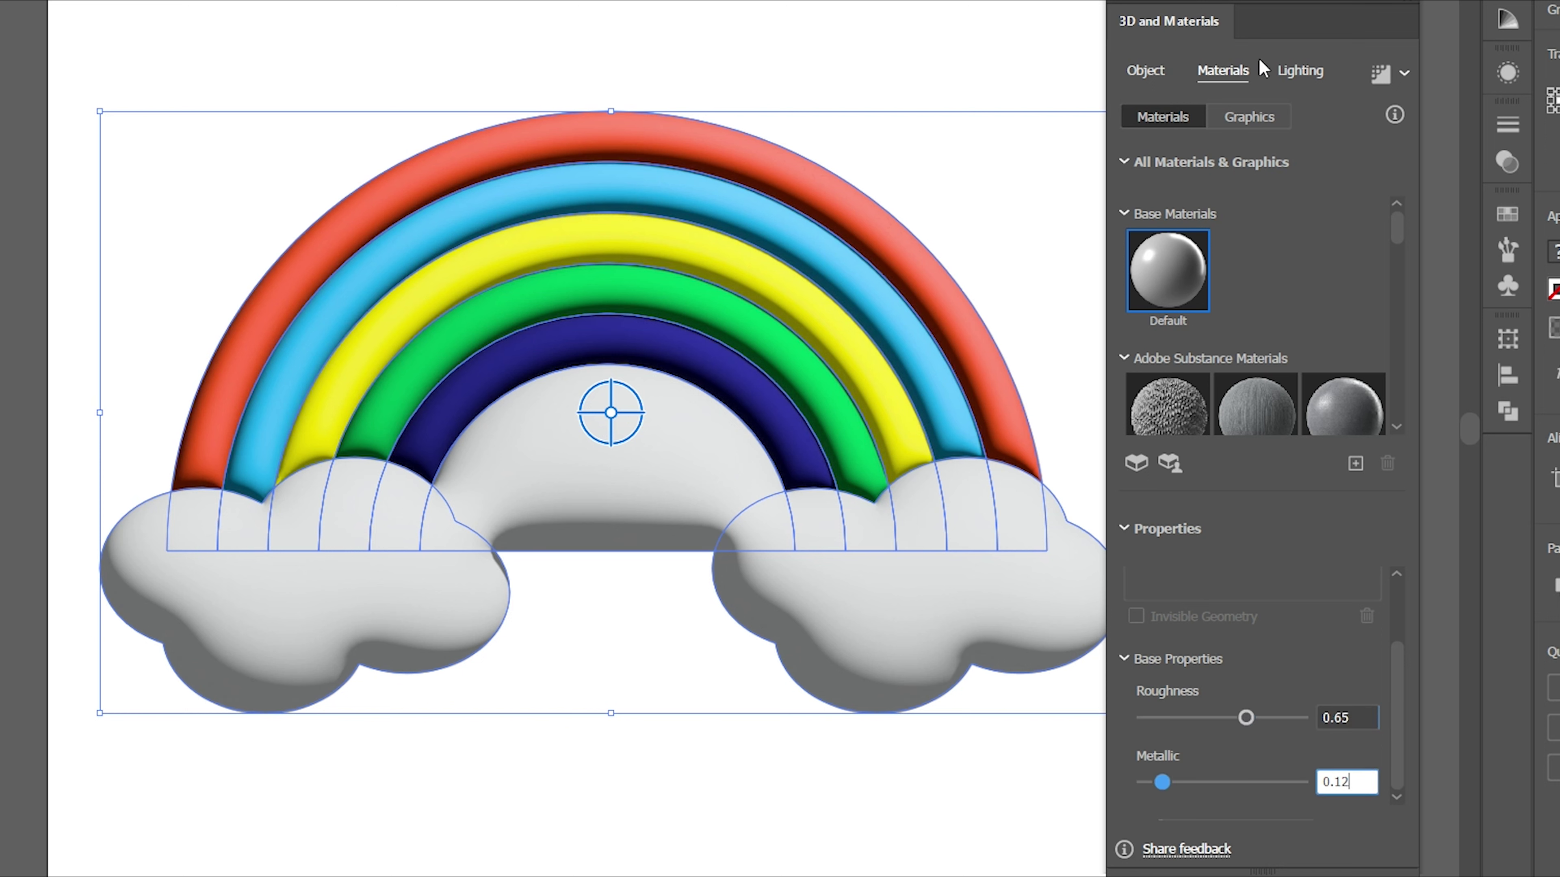
click(1298, 69)
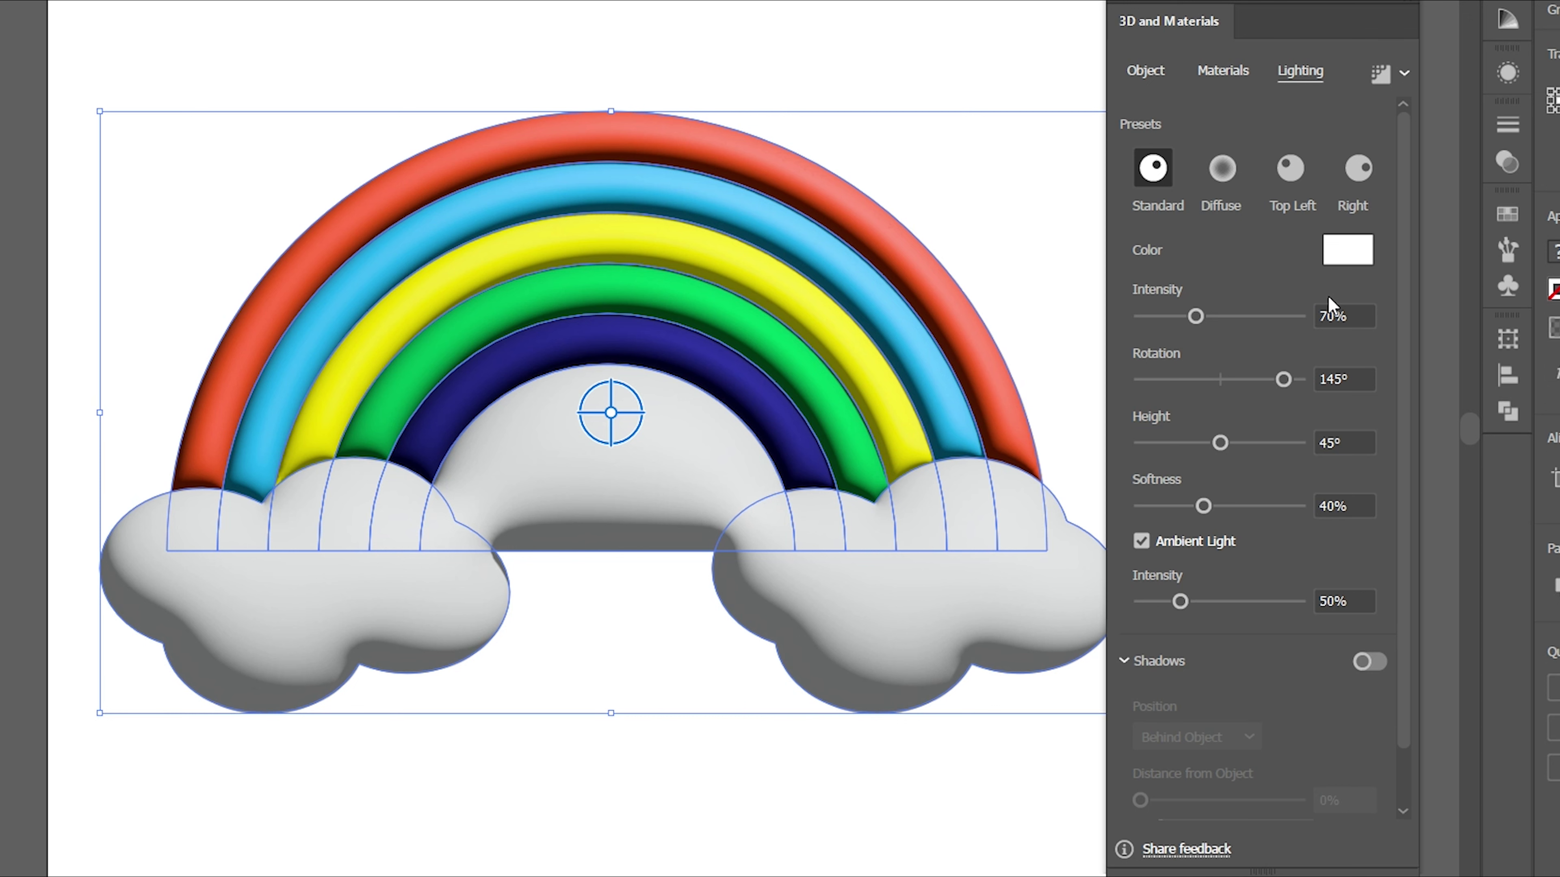
Set the light to 97% intensity, 90° rotation, 48° height and 90% softness.
click(1353, 314)
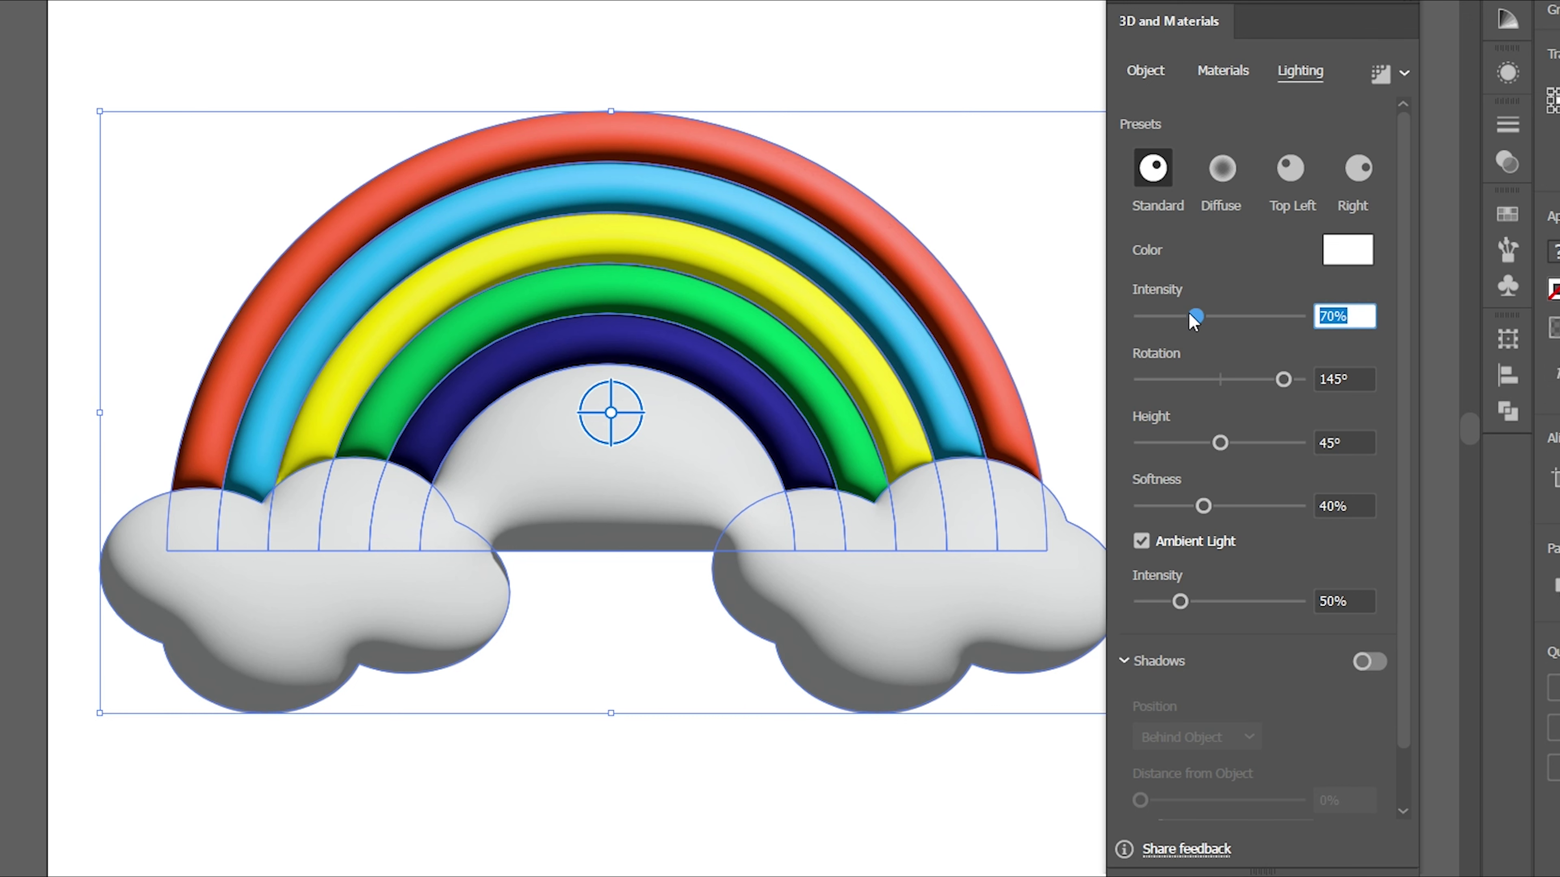
text(97)
click(1345, 379)
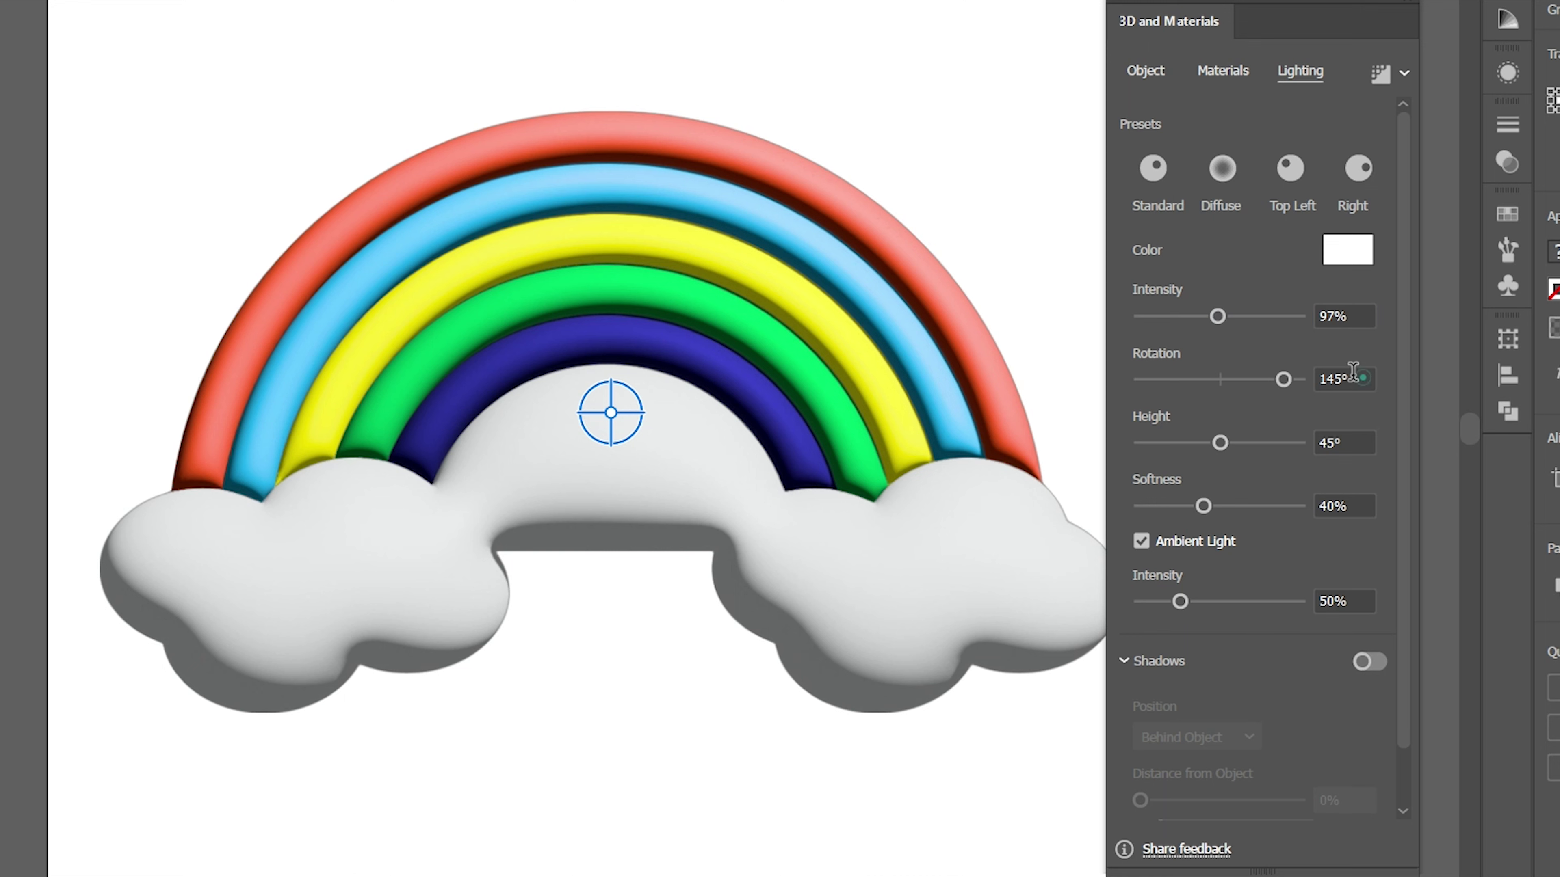
text(90)
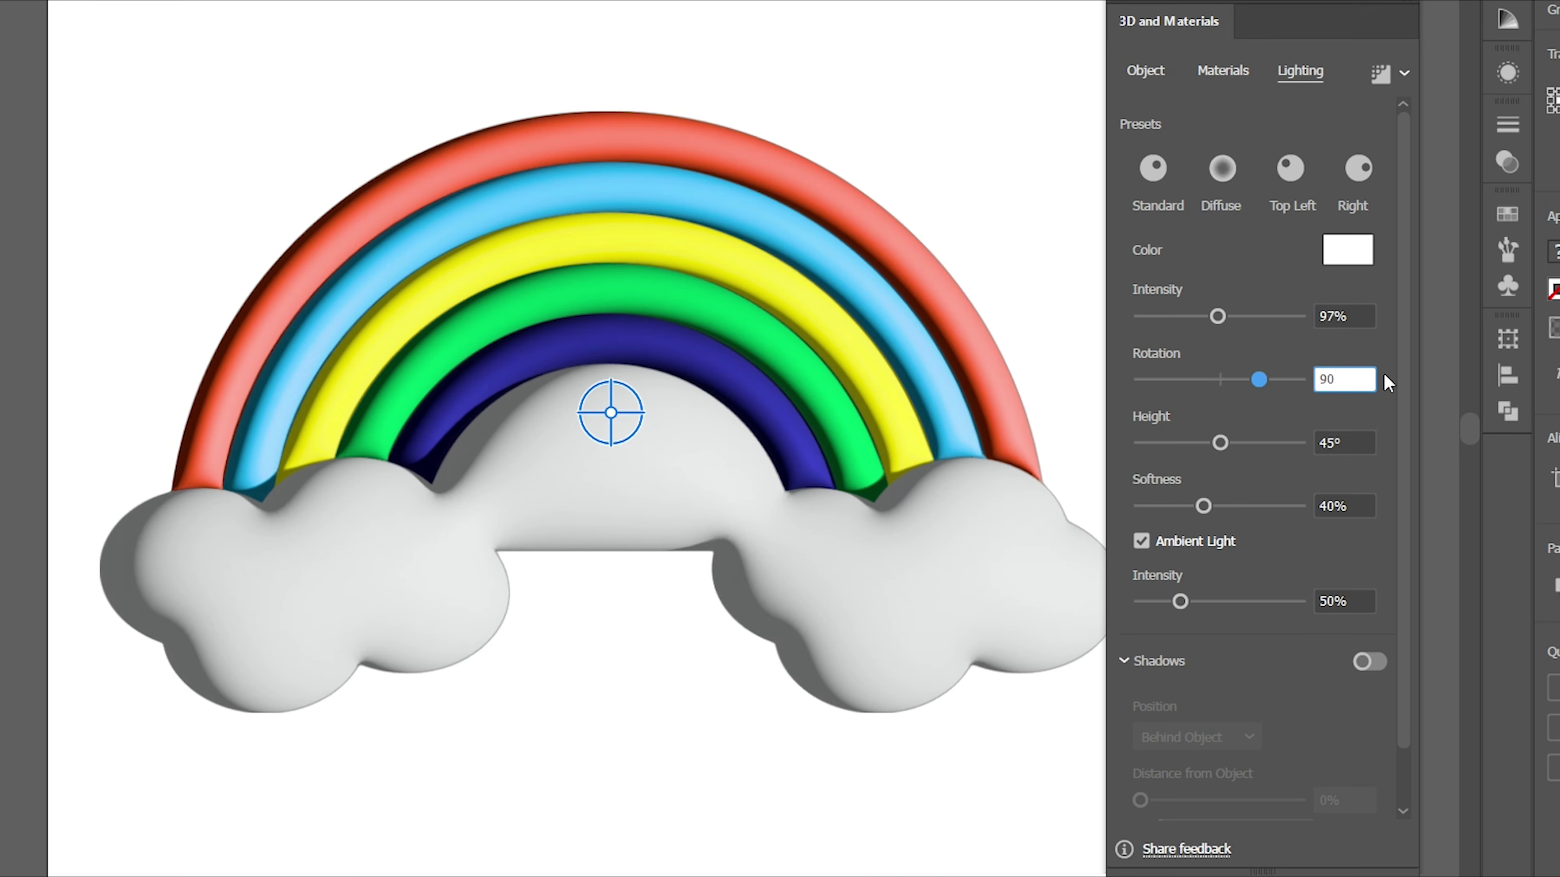
key(Tab)
text(4)
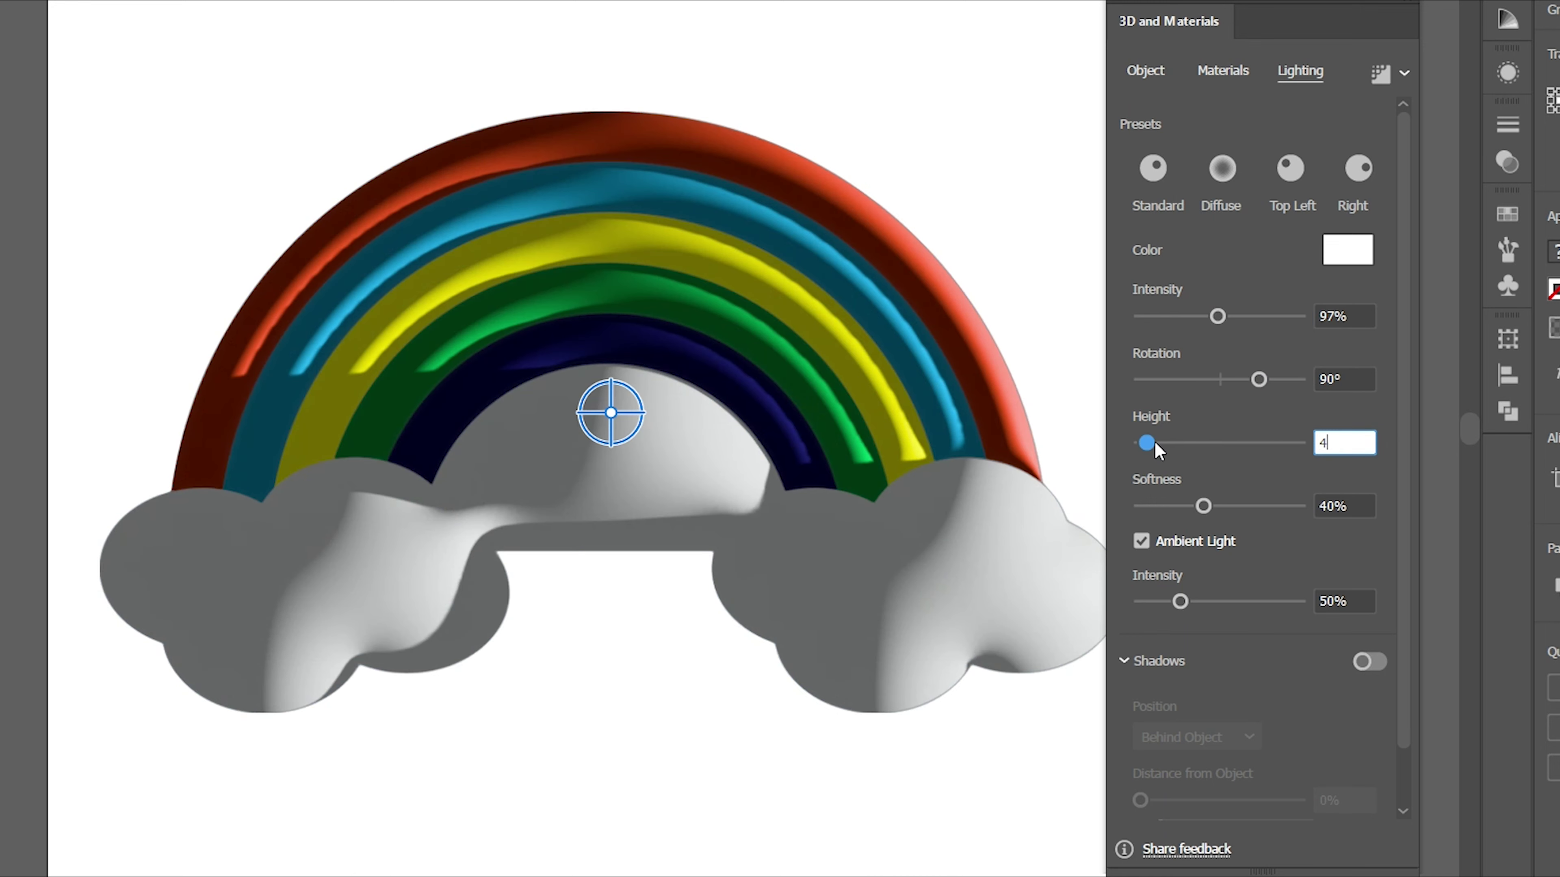
text(8)
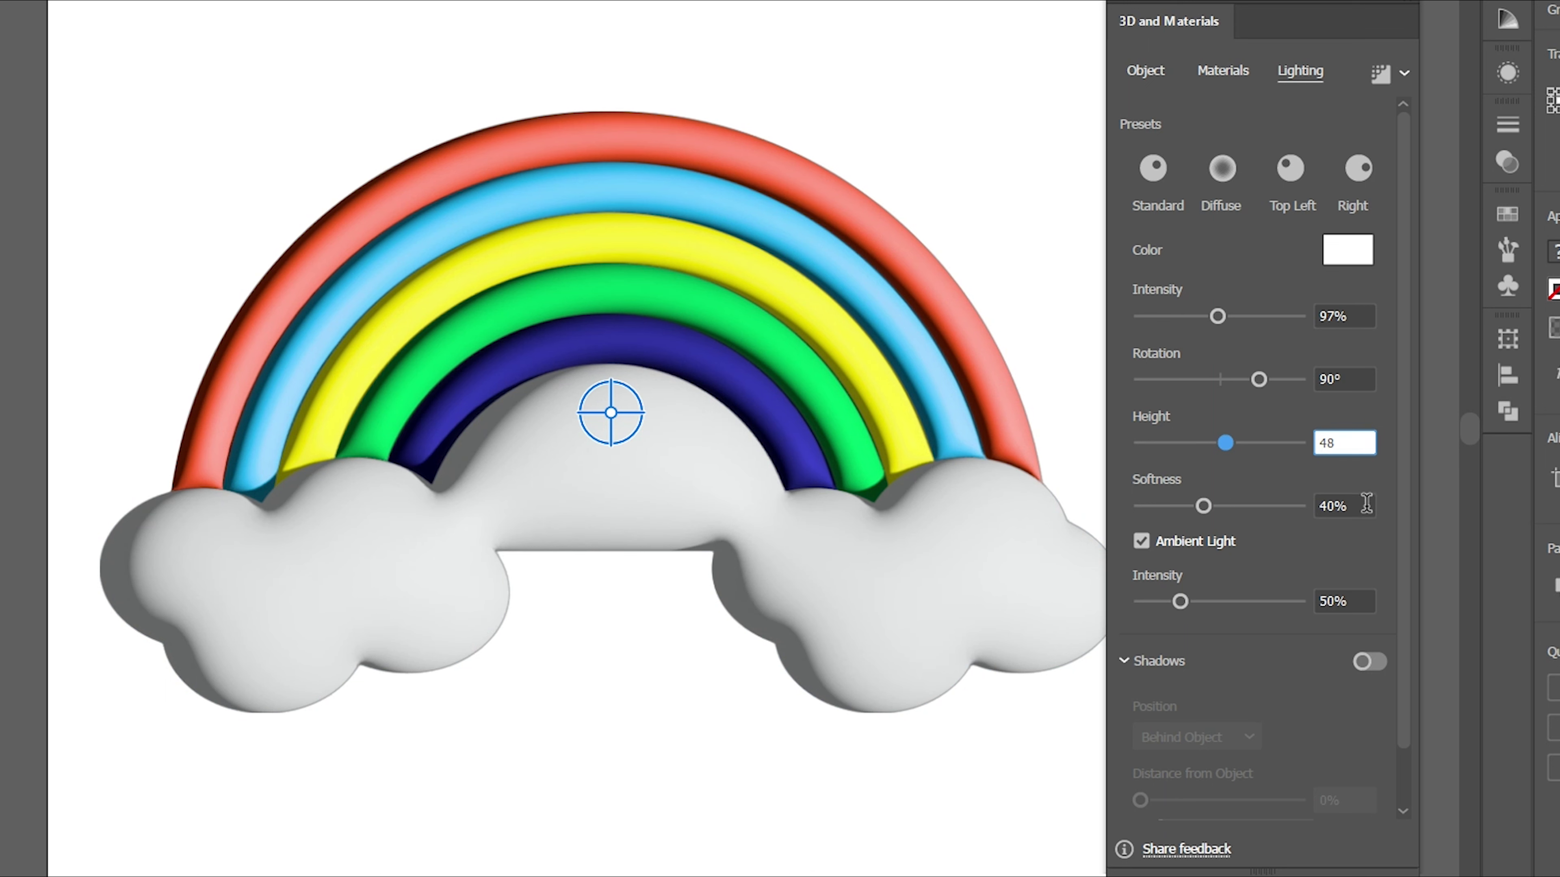
click(1367, 505)
text(90)
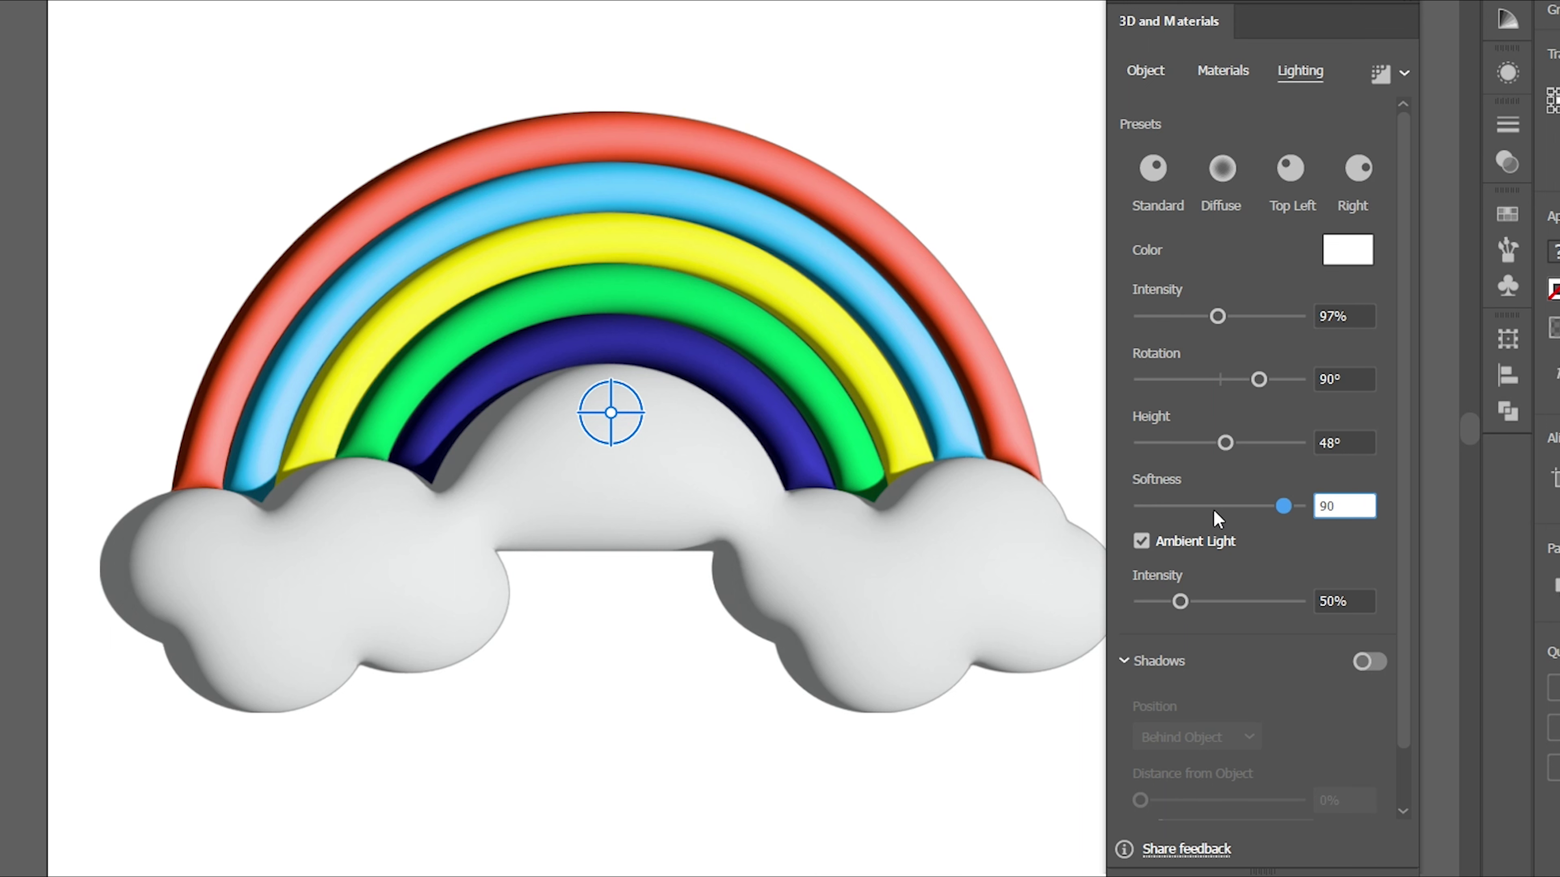
click(1339, 602)
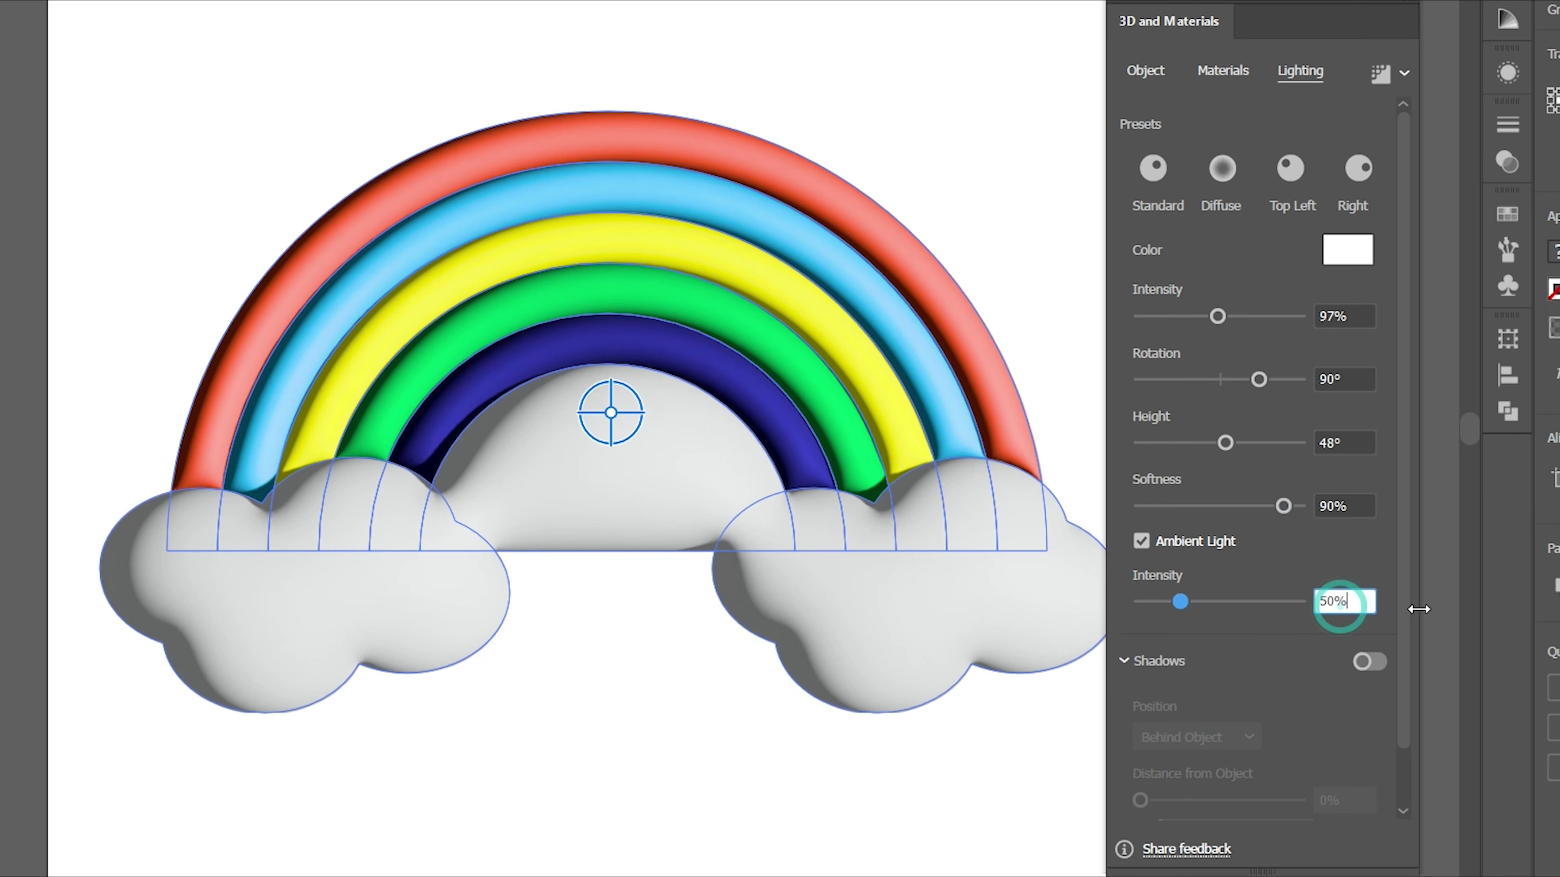
Turn on shadows behind the 3D artwork with 260% shadow bounds.
scroll(1407, 778, down, 2)
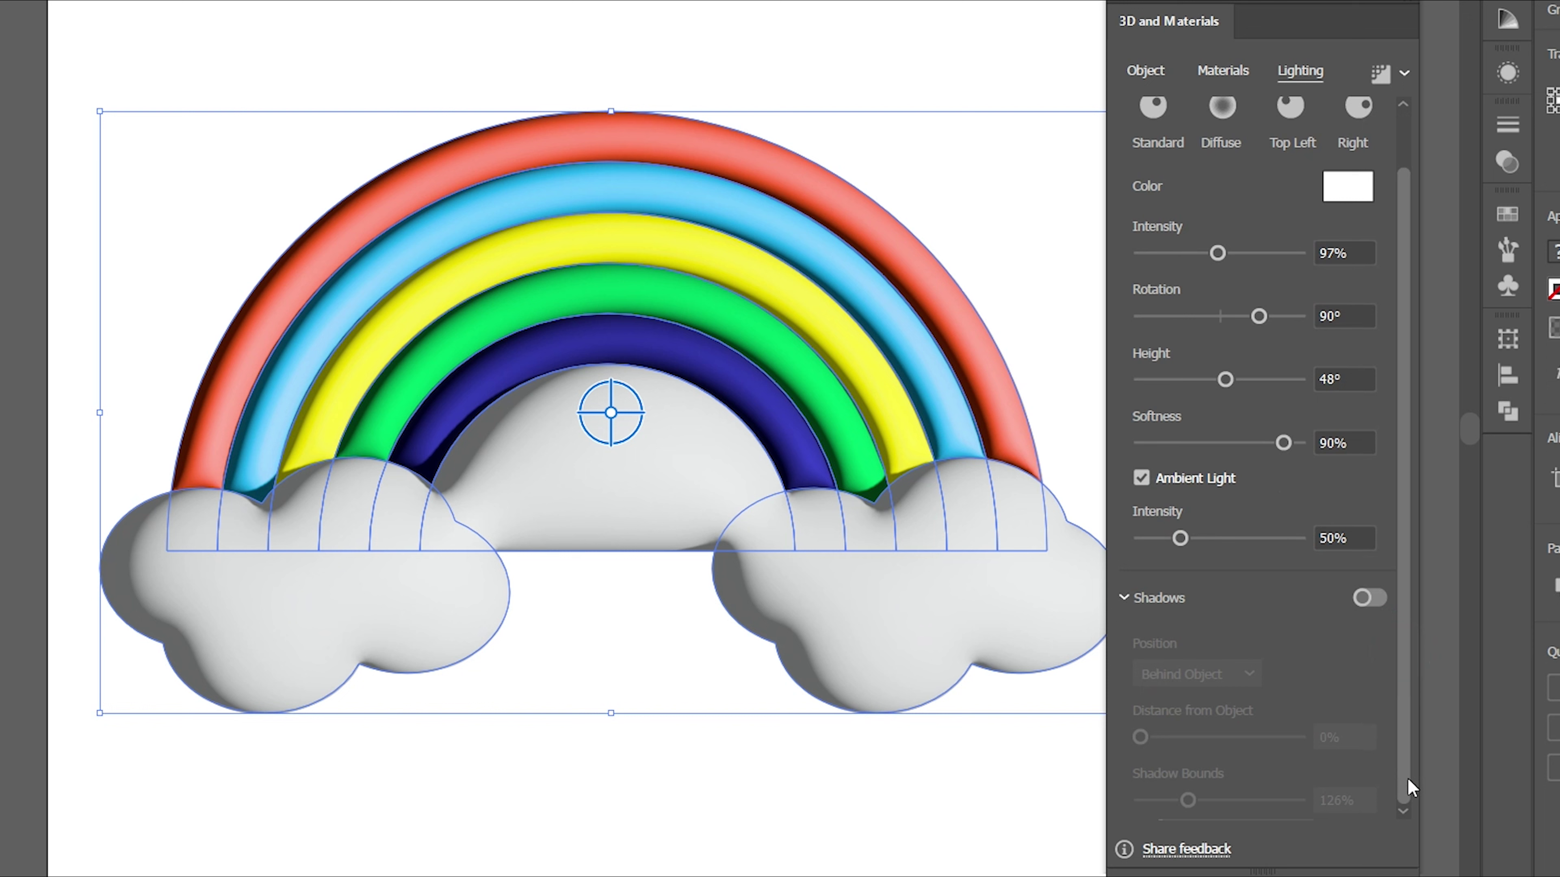
click(1382, 601)
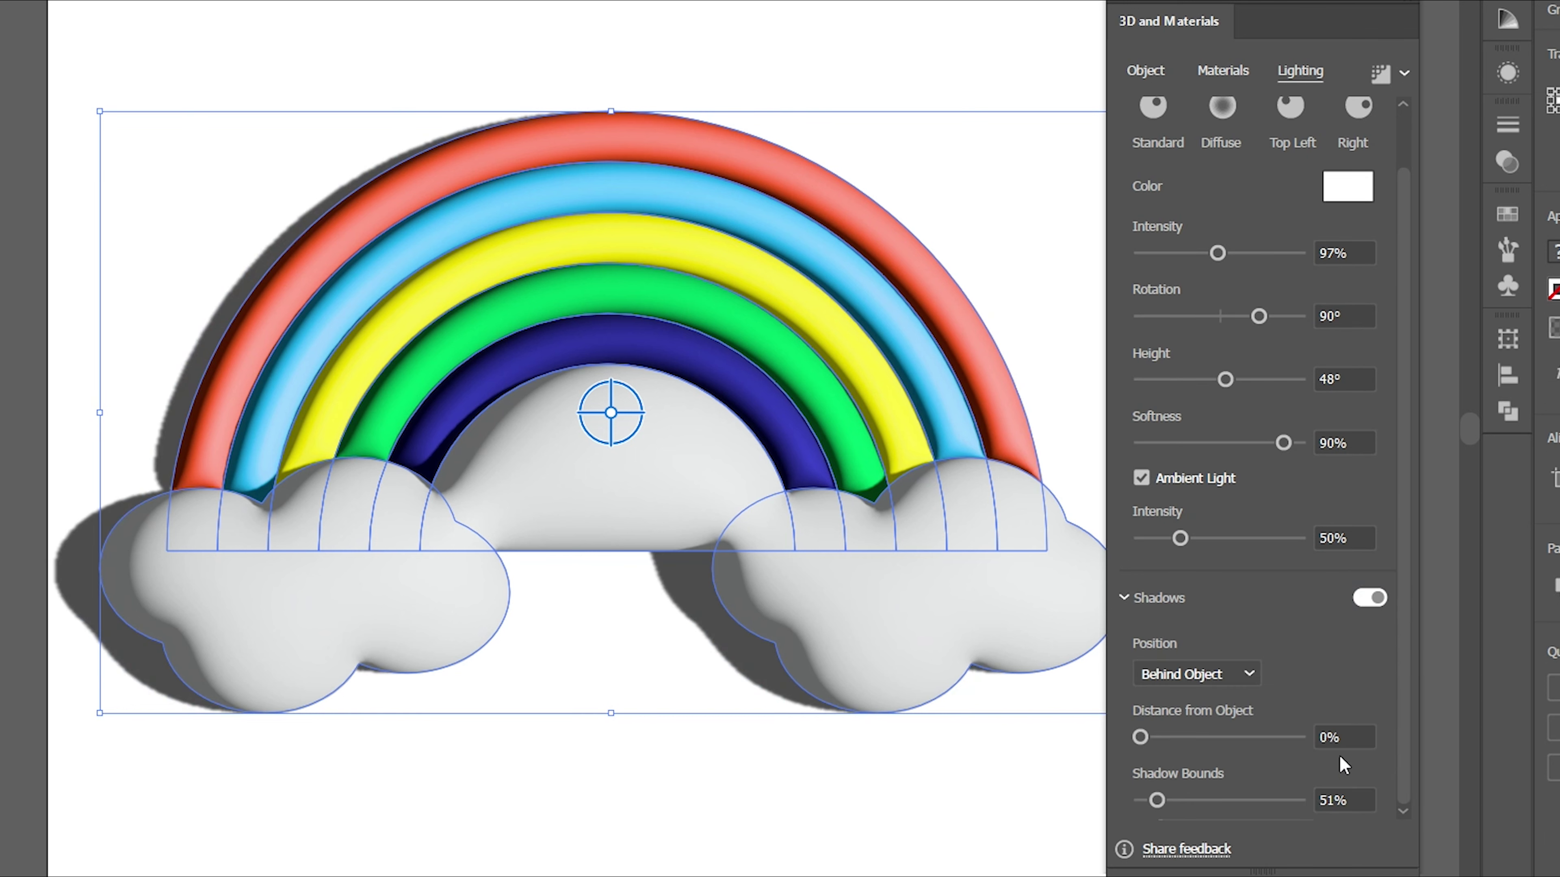
double_click(1358, 799)
text(260)
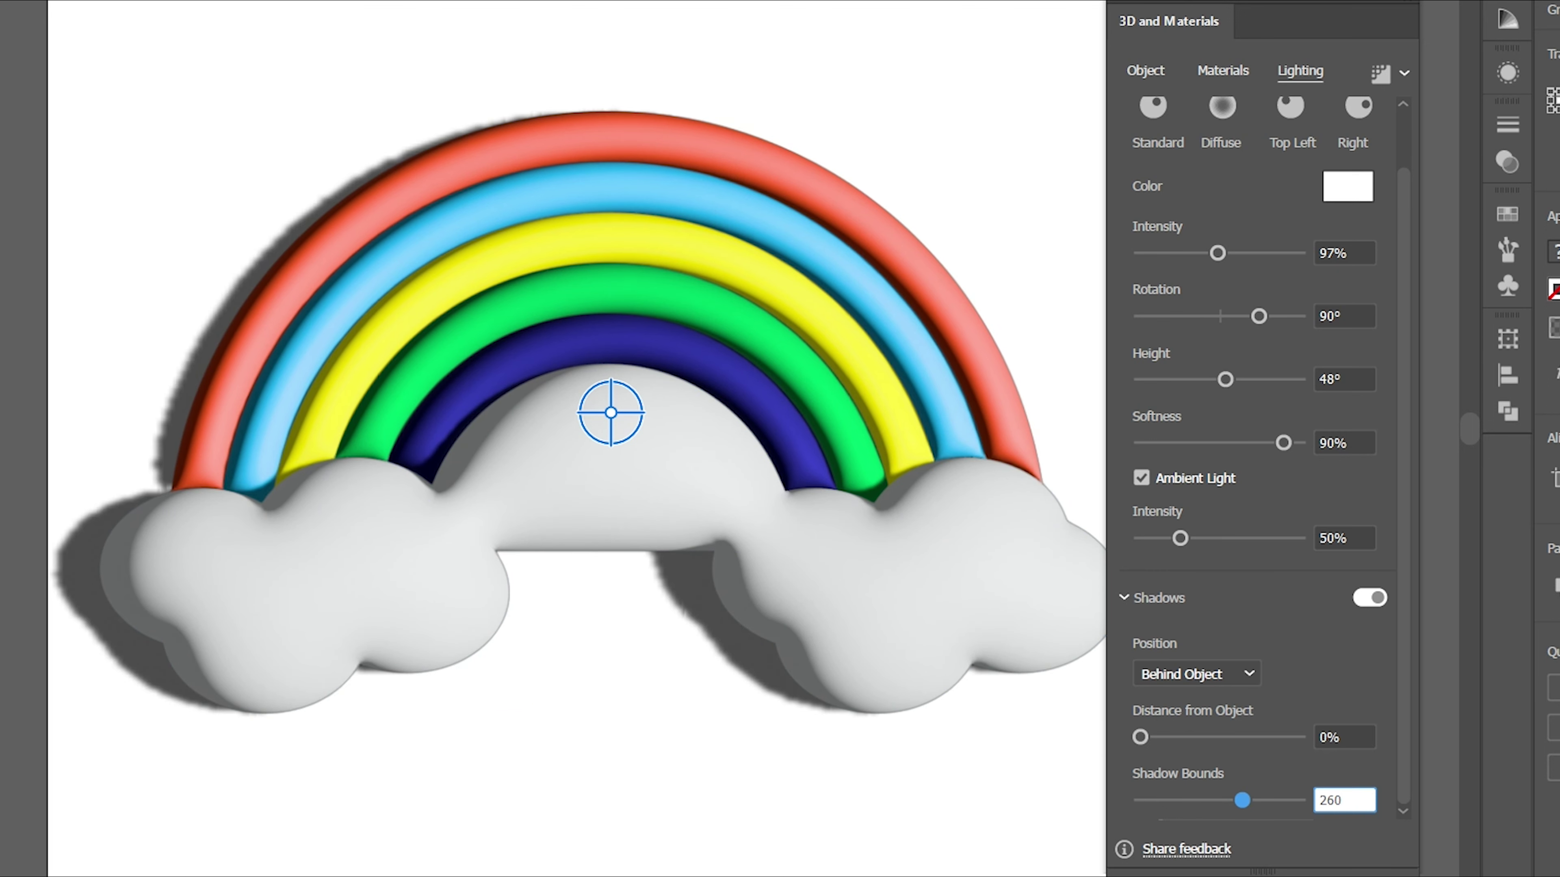
key(Return)
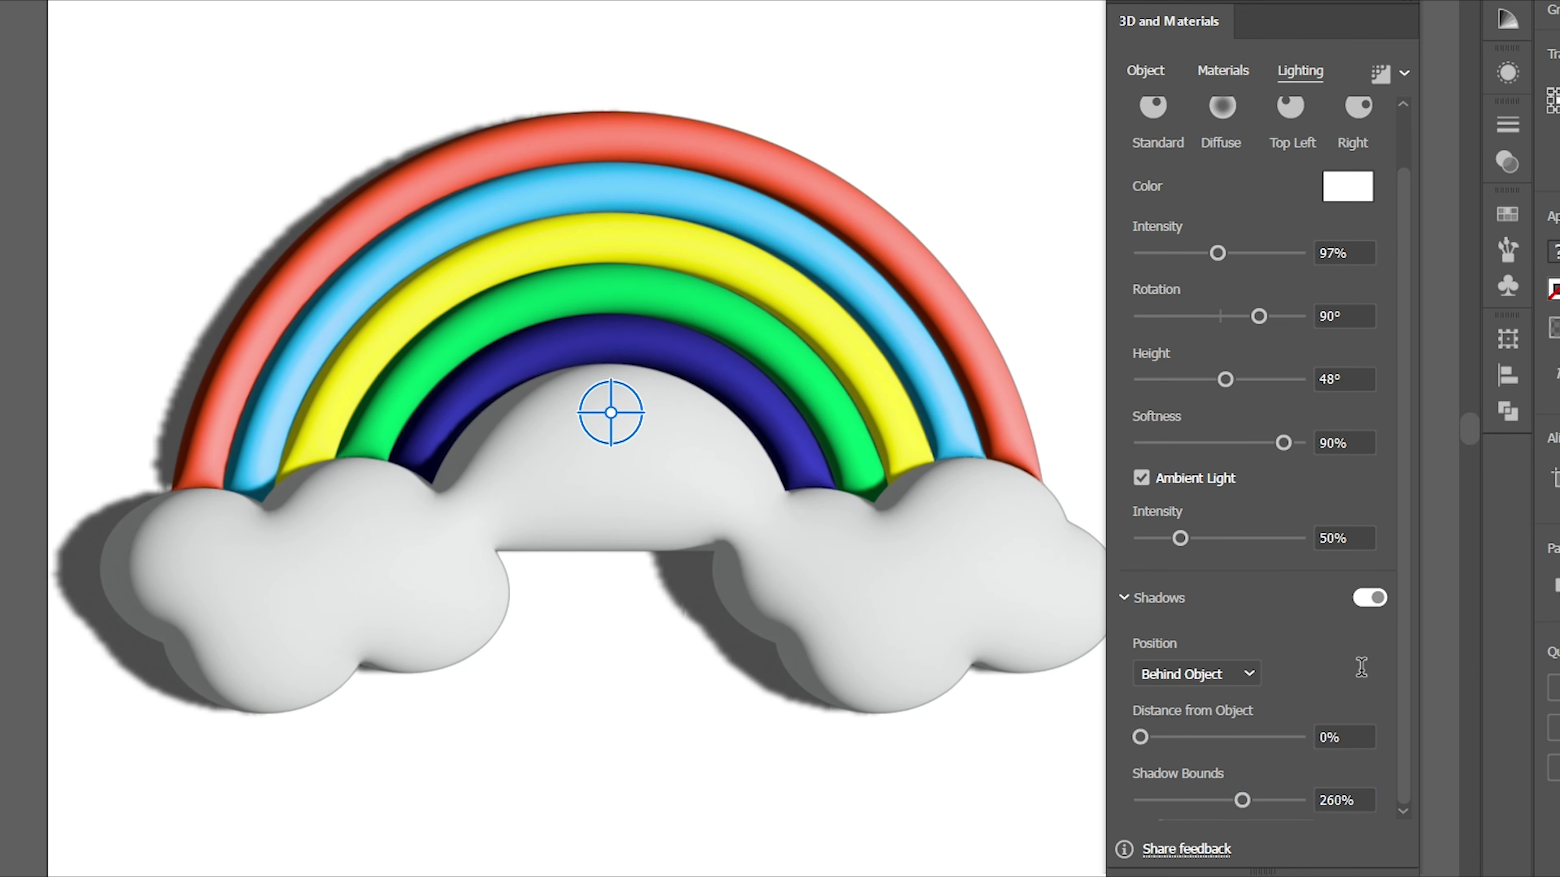
key(shift+Tab)
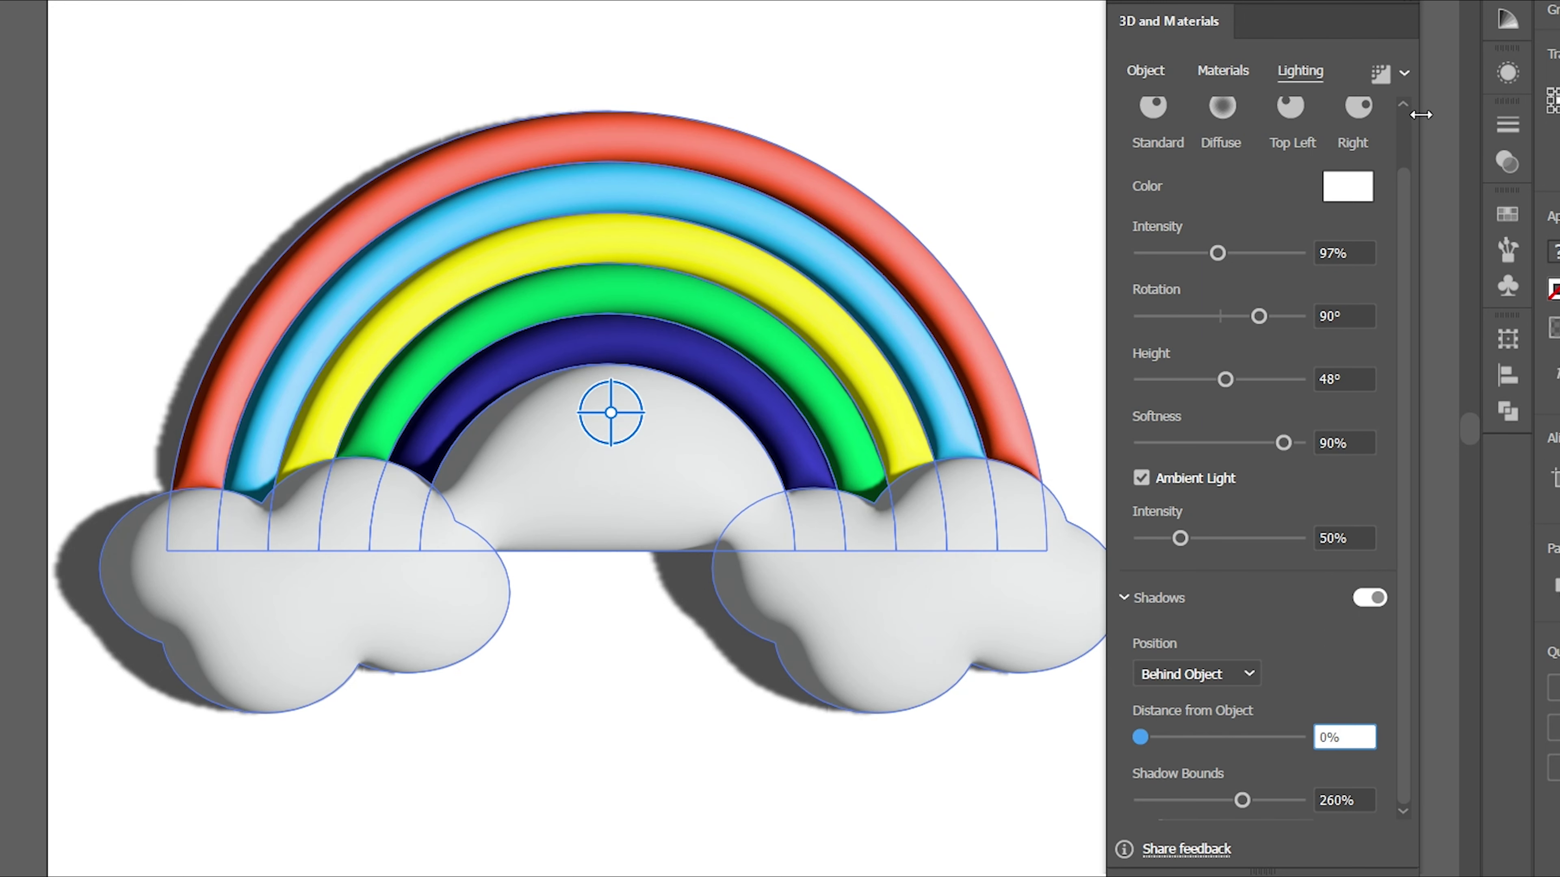
click(1381, 77)
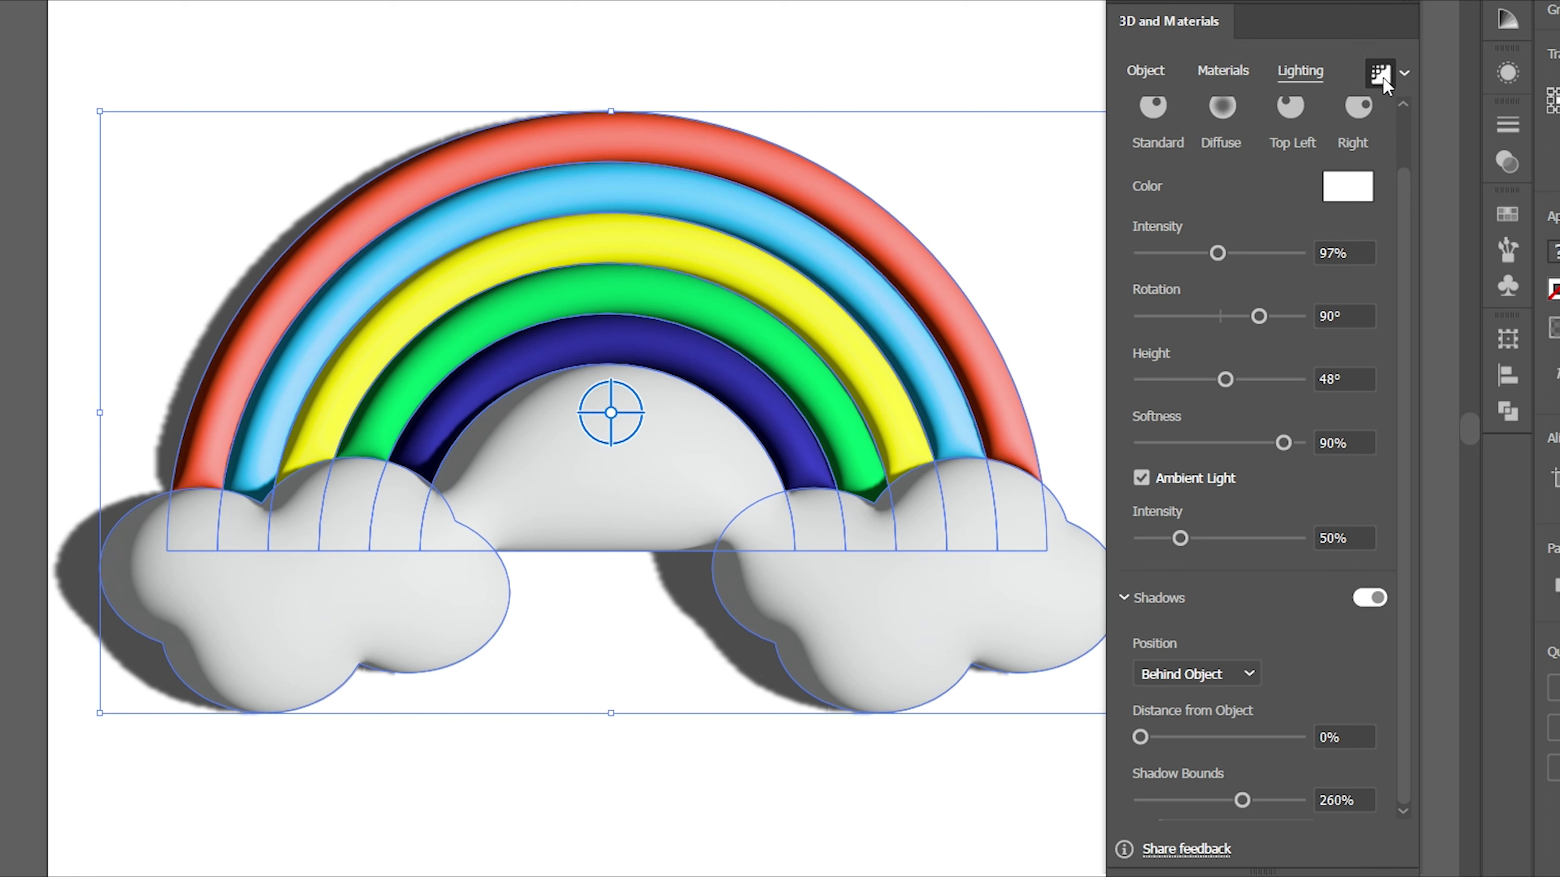
Render the inflated rainbow and clouds with ray tracing.
click(1381, 76)
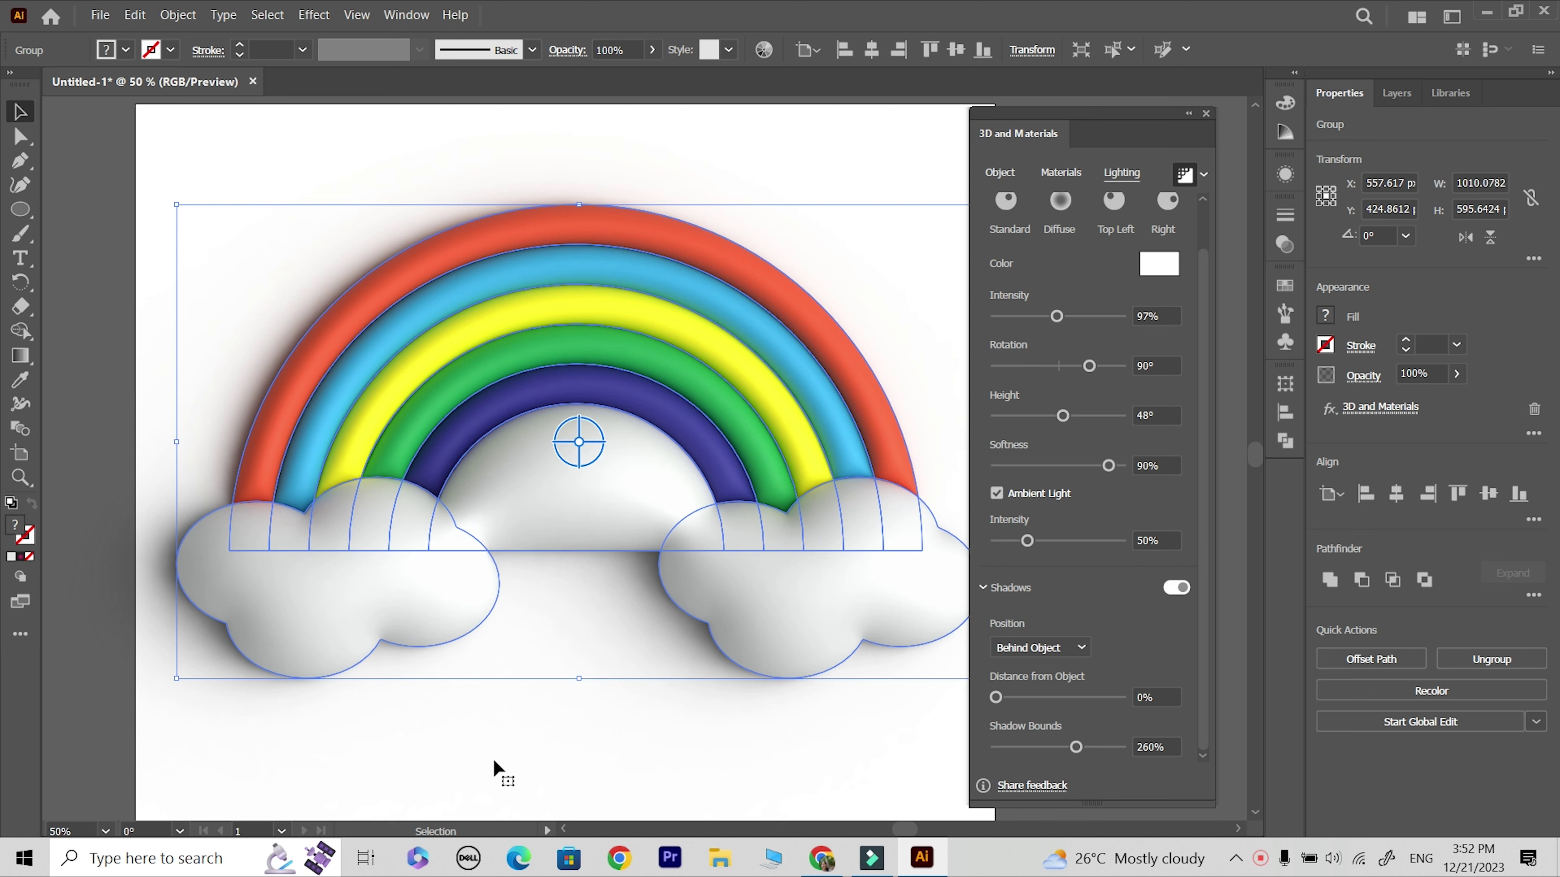
Close the 3D and Materials panel and deselect the rendered rainbow artwork.
click(172, 155)
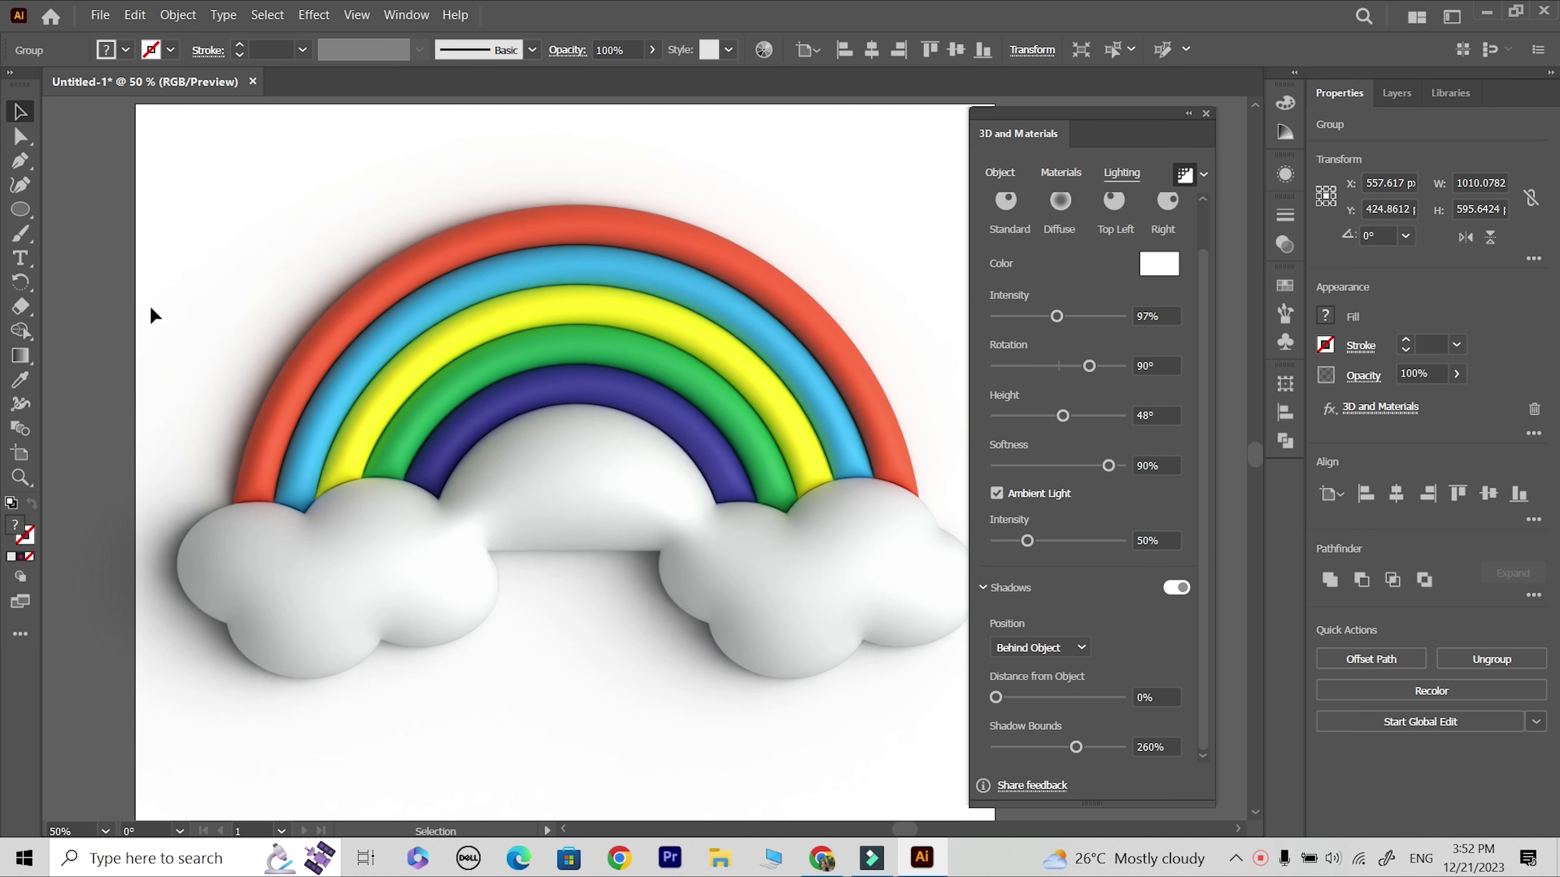
click(255, 737)
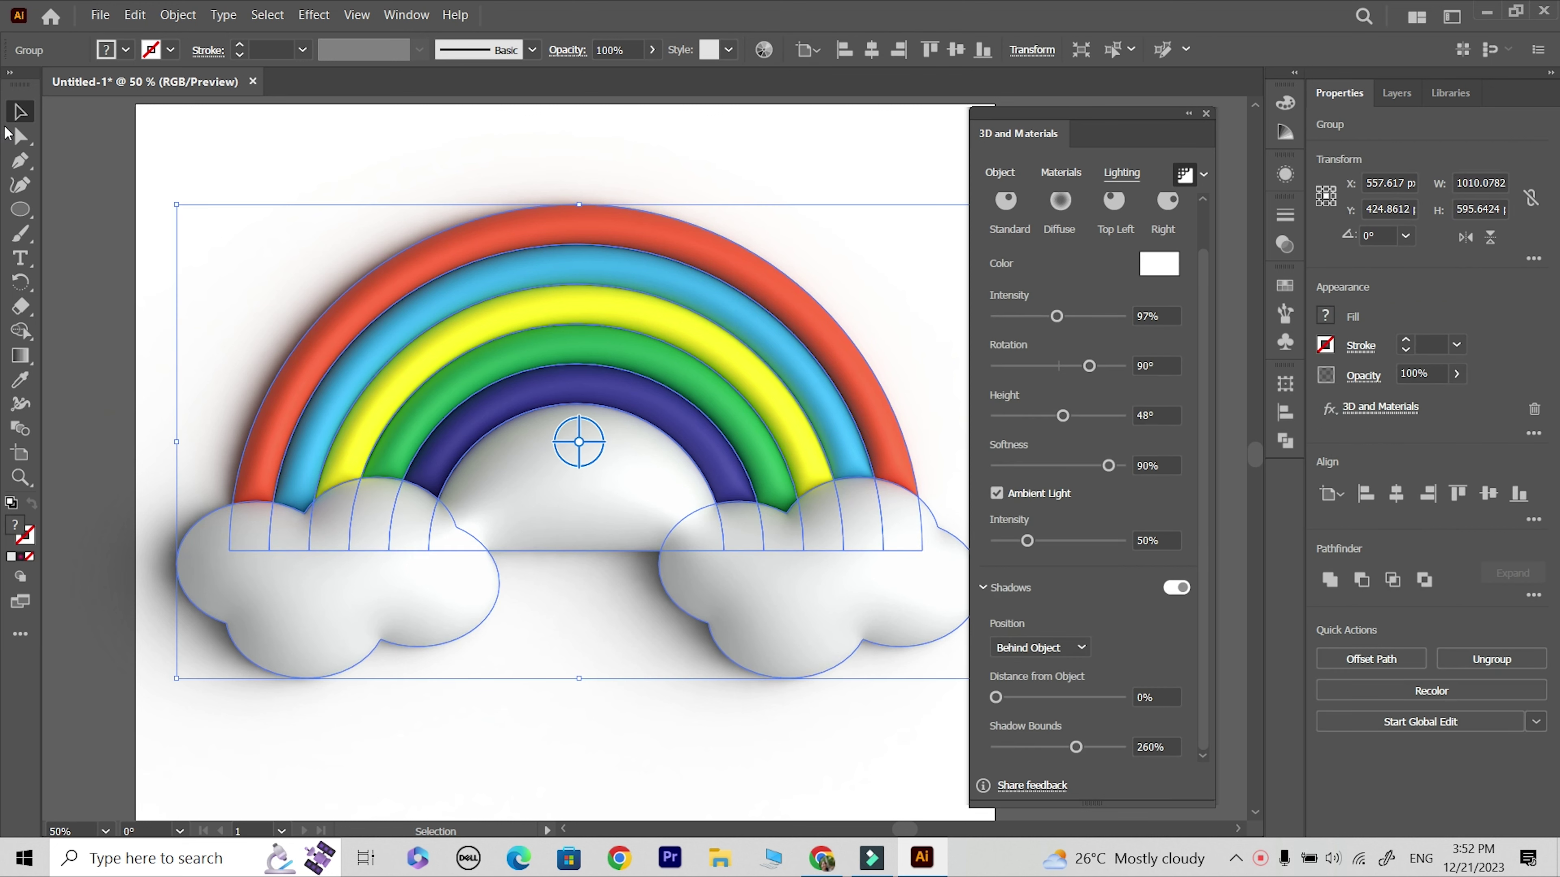
click(19, 115)
click(1206, 114)
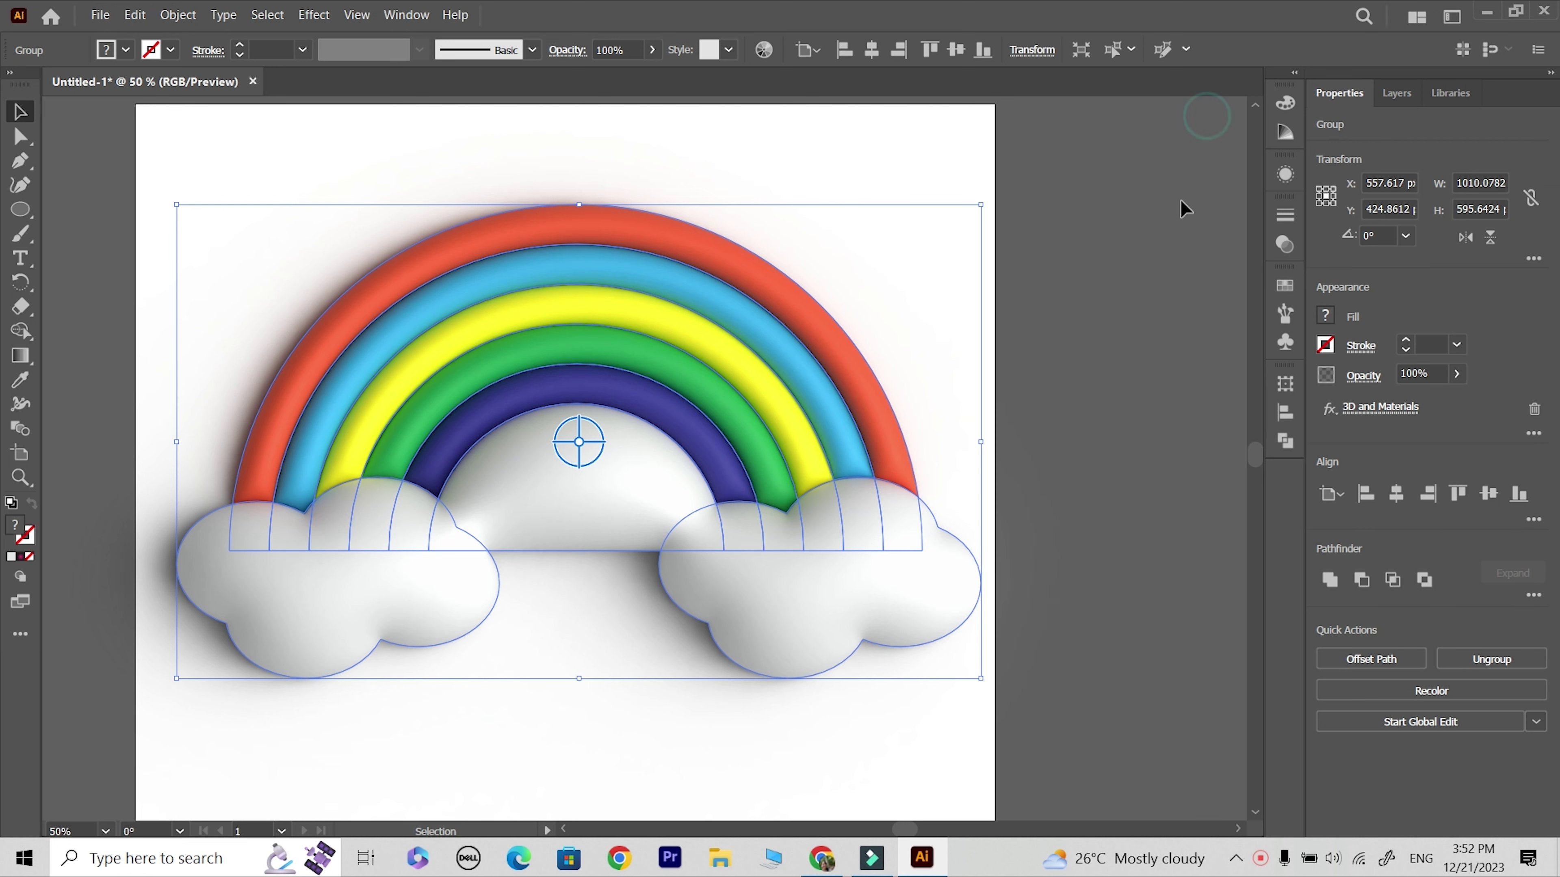
click(1073, 488)
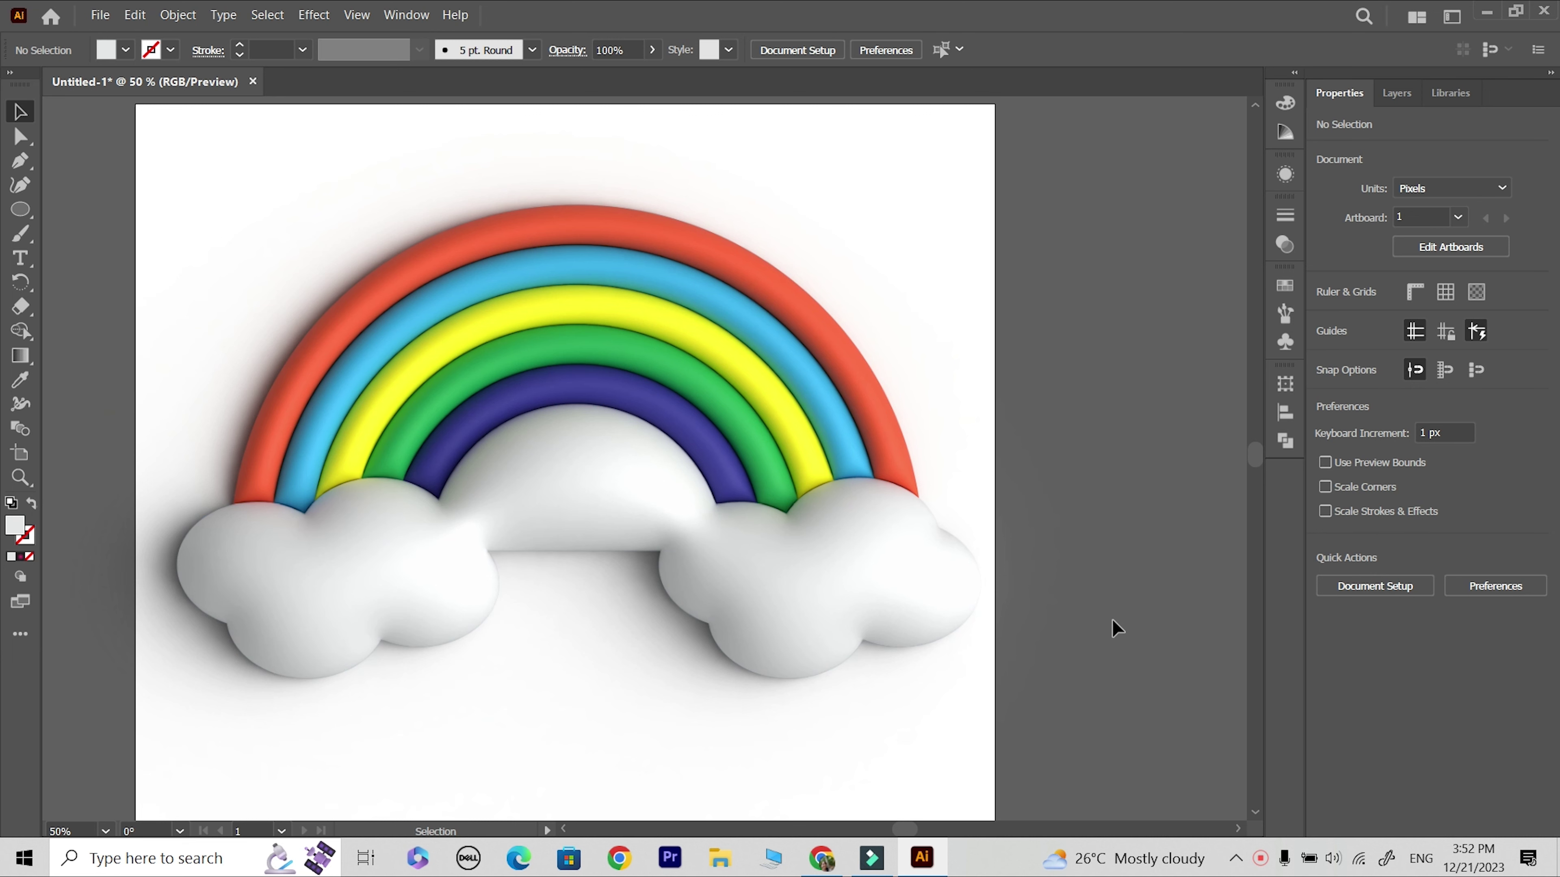
key(ctrl+minus)
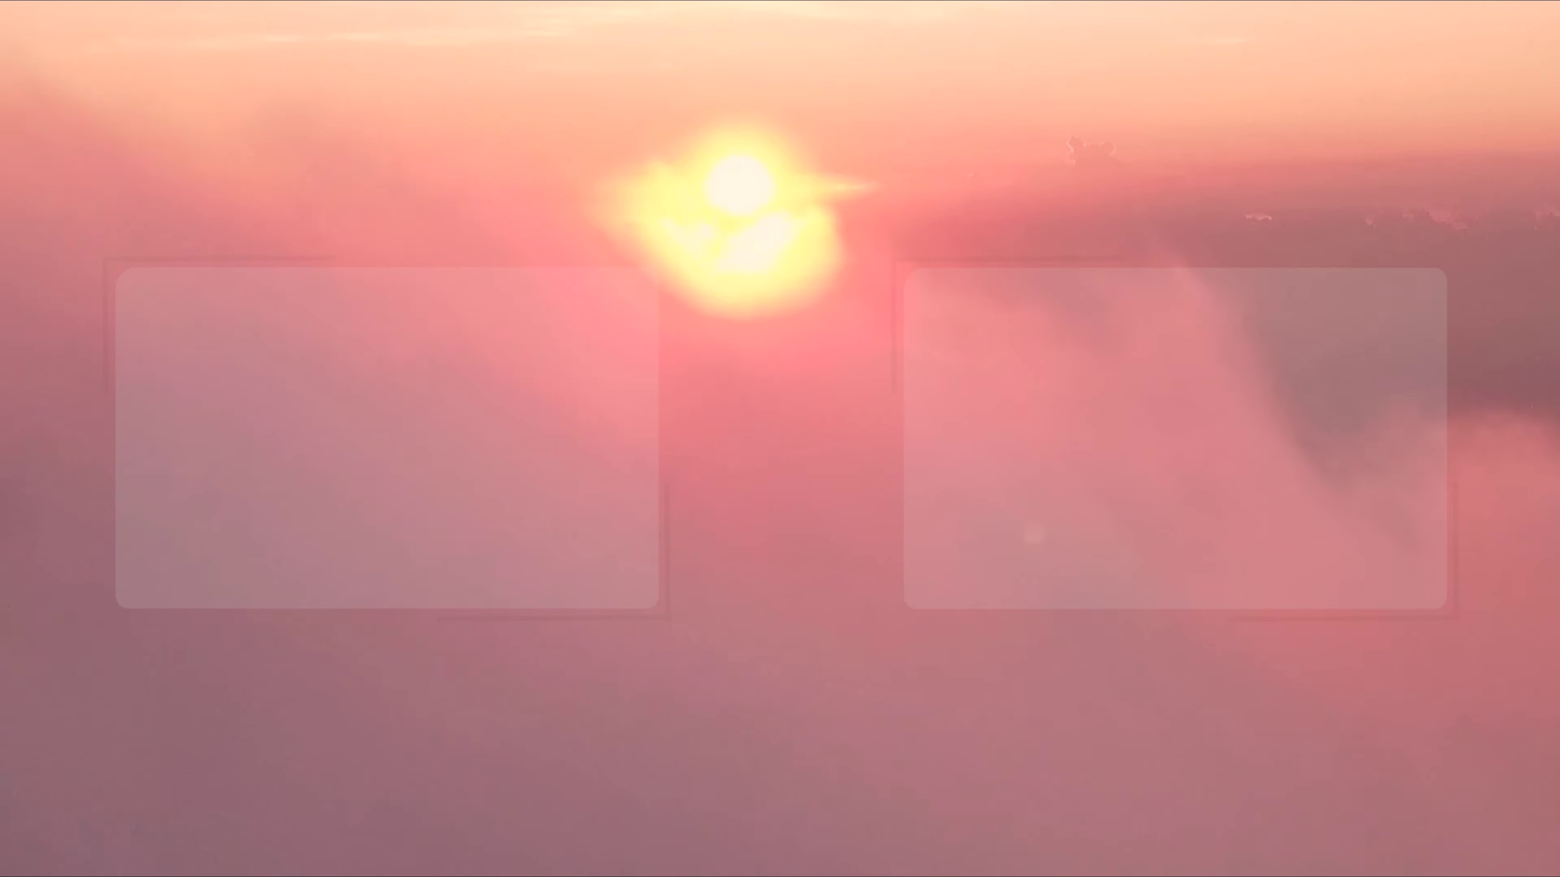